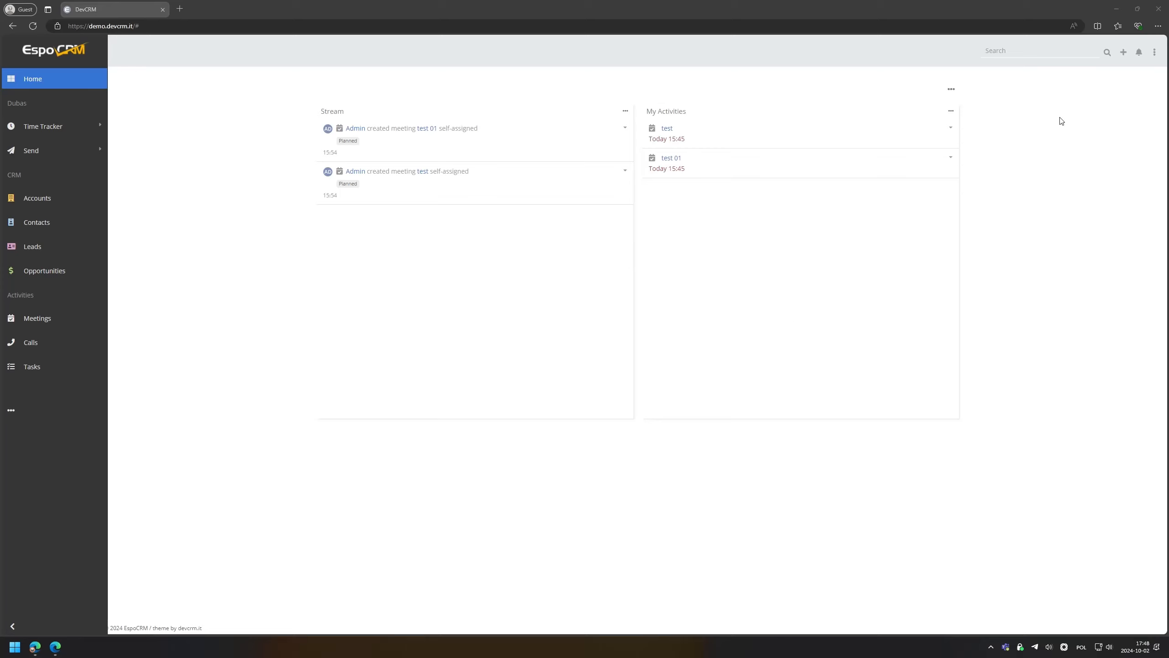
Open Flowcharts in the Business Process Management administration and start creating a new flowchart.
left_click(1155, 52)
left_click(1124, 100)
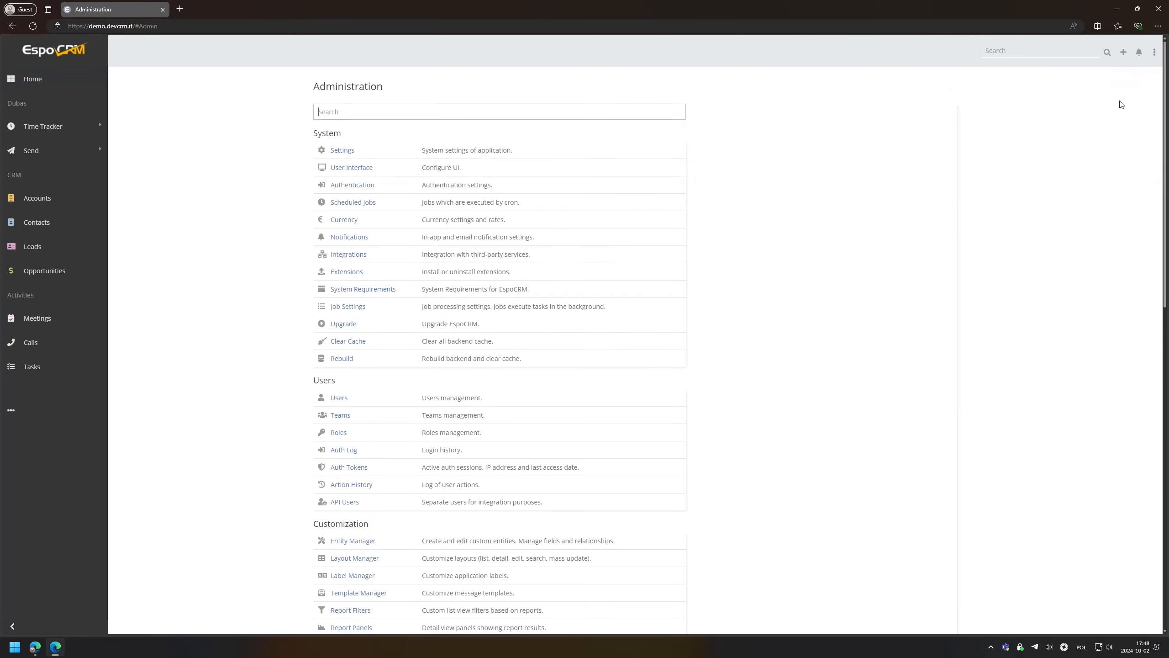
scroll(529, 299, "down", 15)
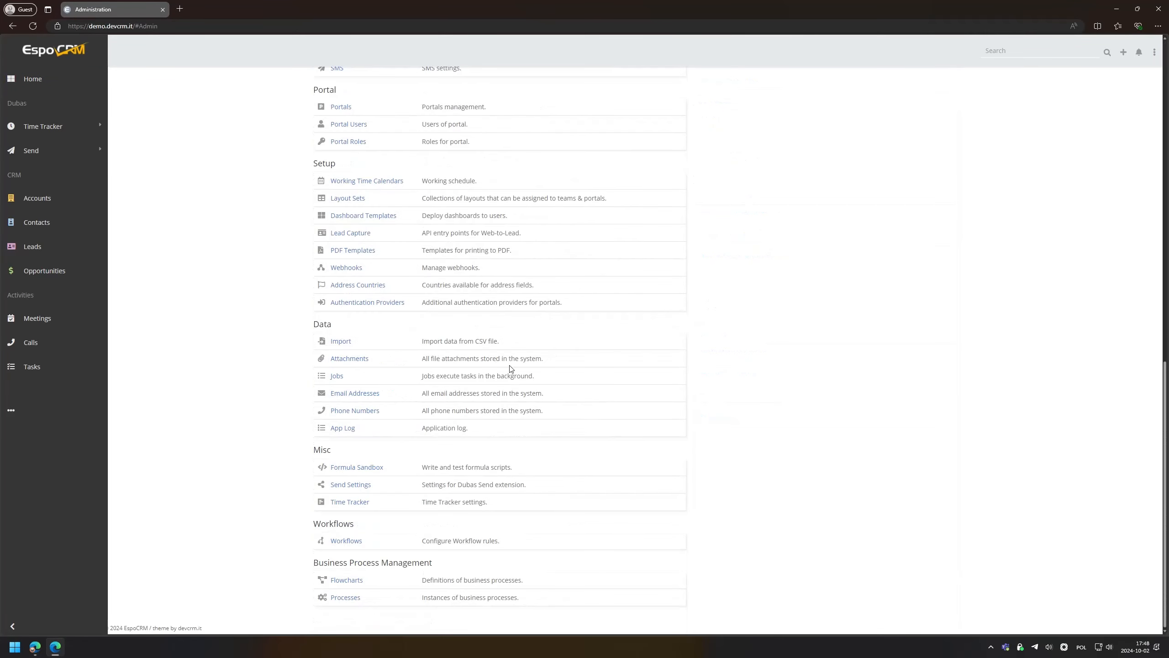
left_click(347, 580)
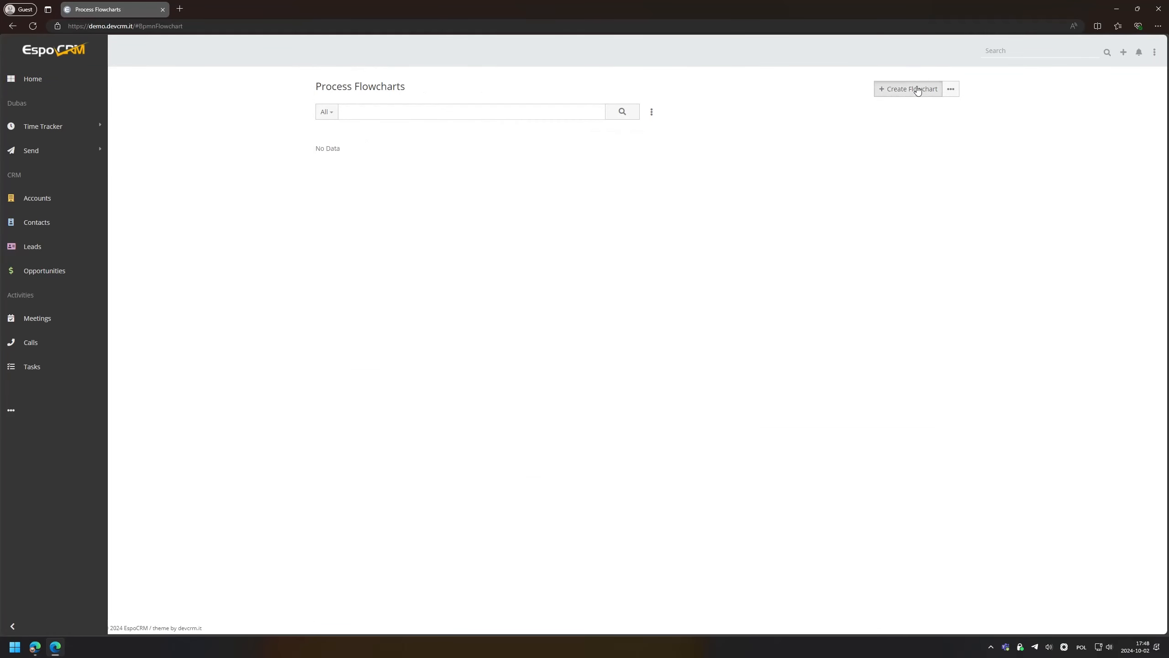
left_click(880, 88)
Name the flowchart "BPM Gateways" and set its target entity type to Account.
type("B")
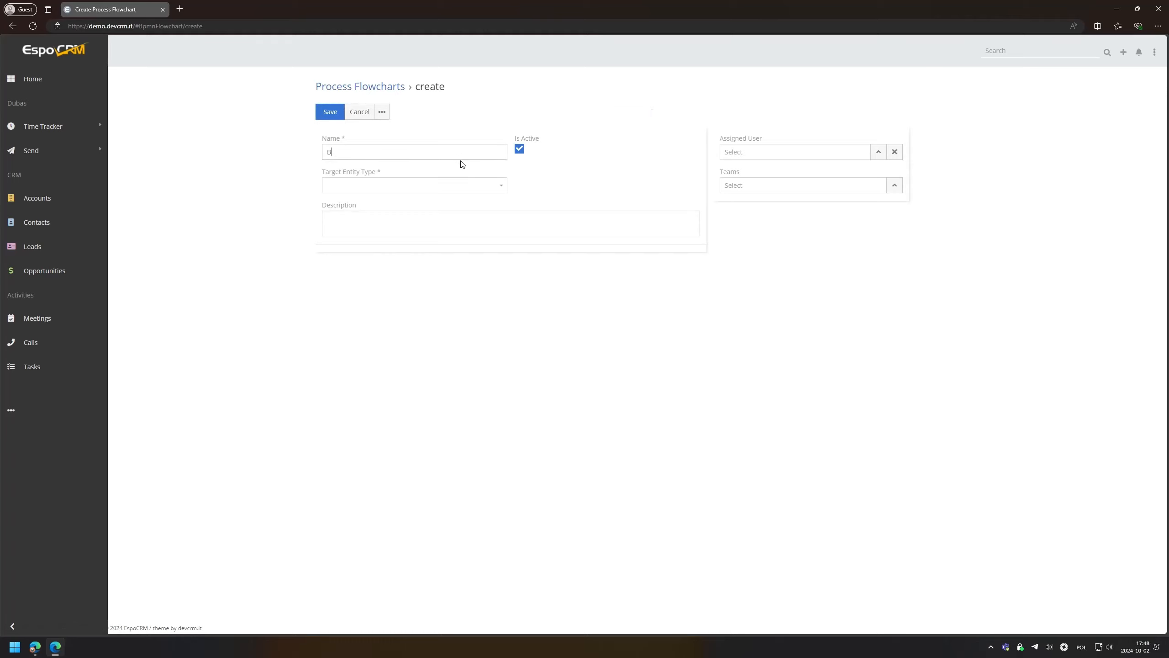
type("PM Gatewa")
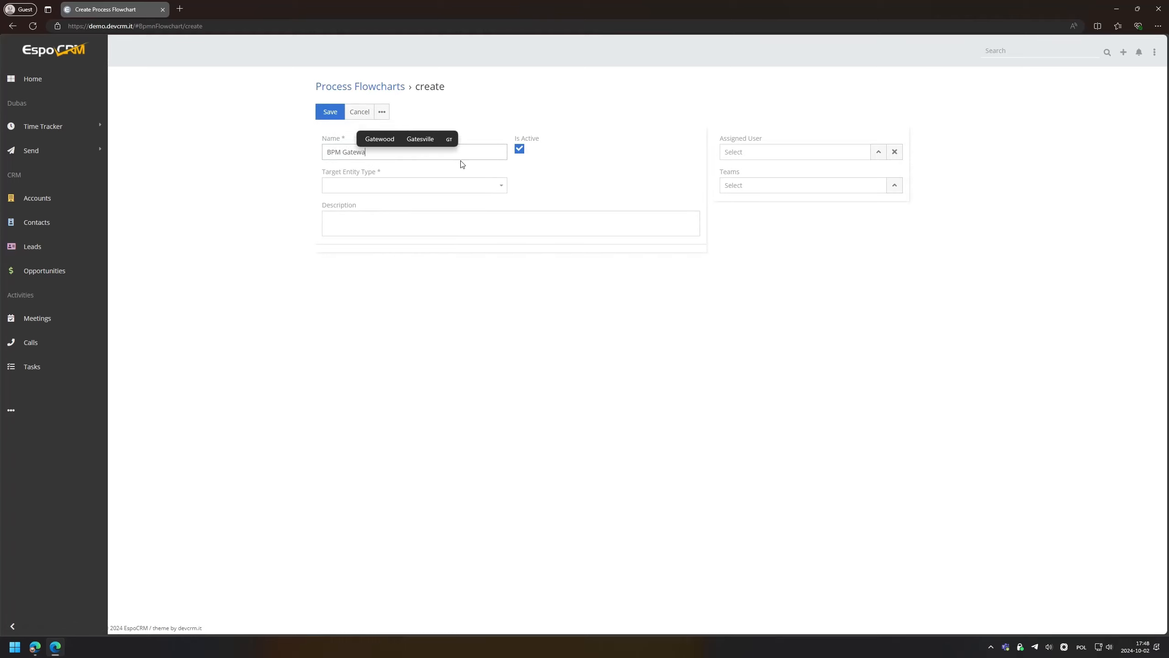
type("ys")
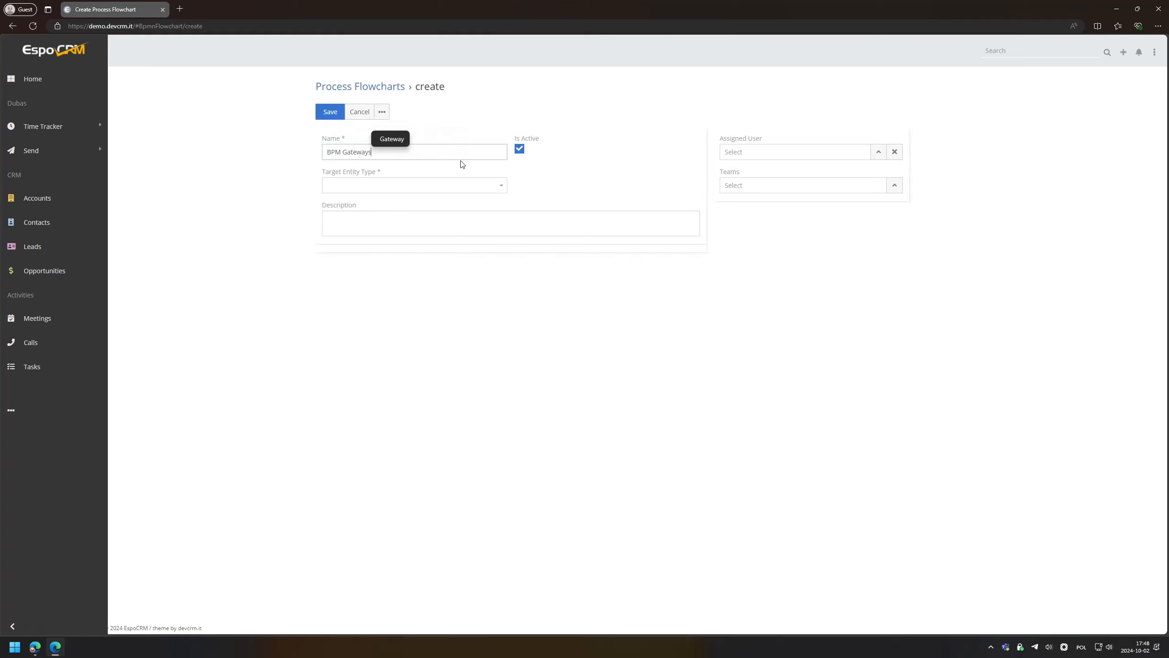
left_click(407, 185)
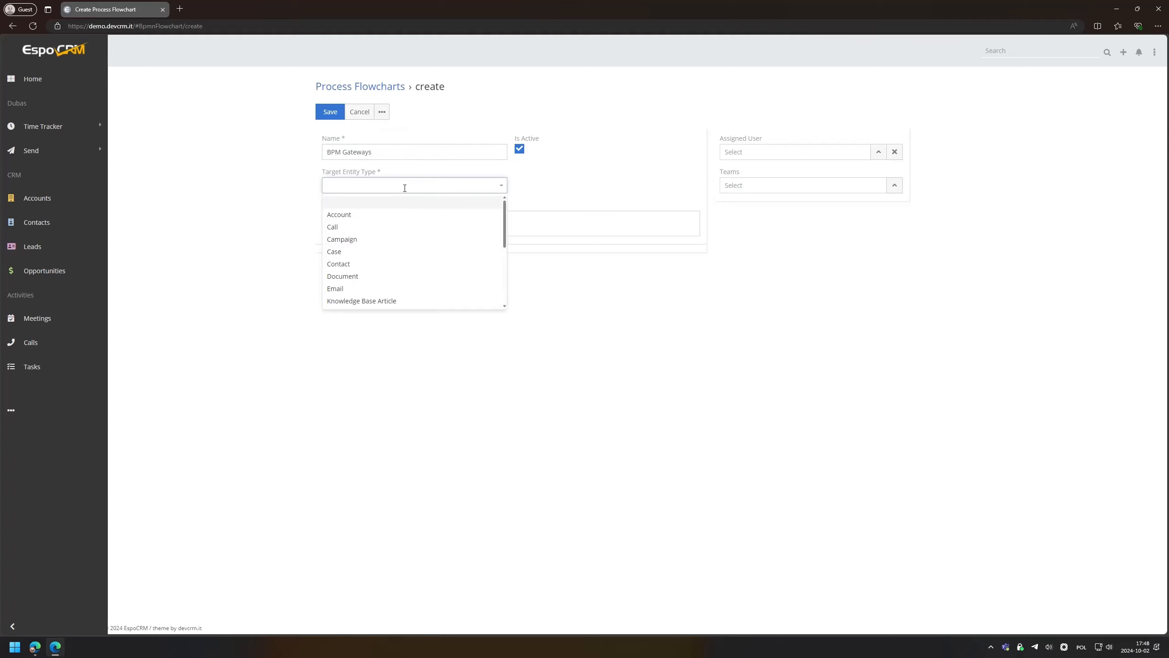
left_click(384, 216)
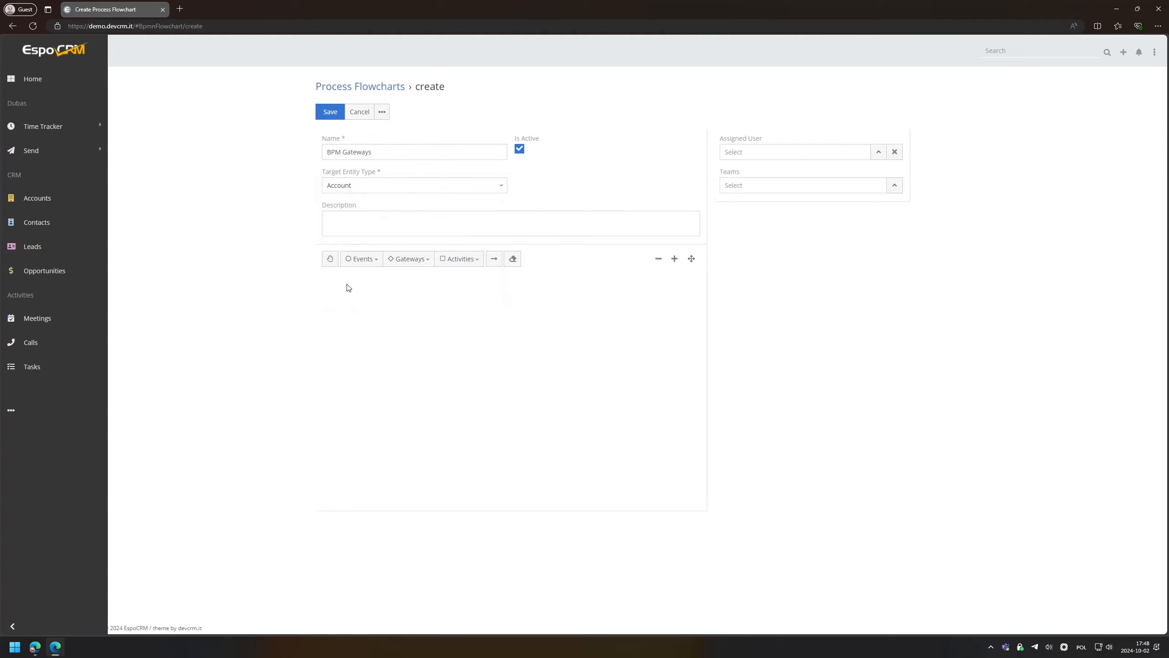
Place a Start Event at the beginning of the flowchart and label it "Manual trigger".
left_click(360, 259)
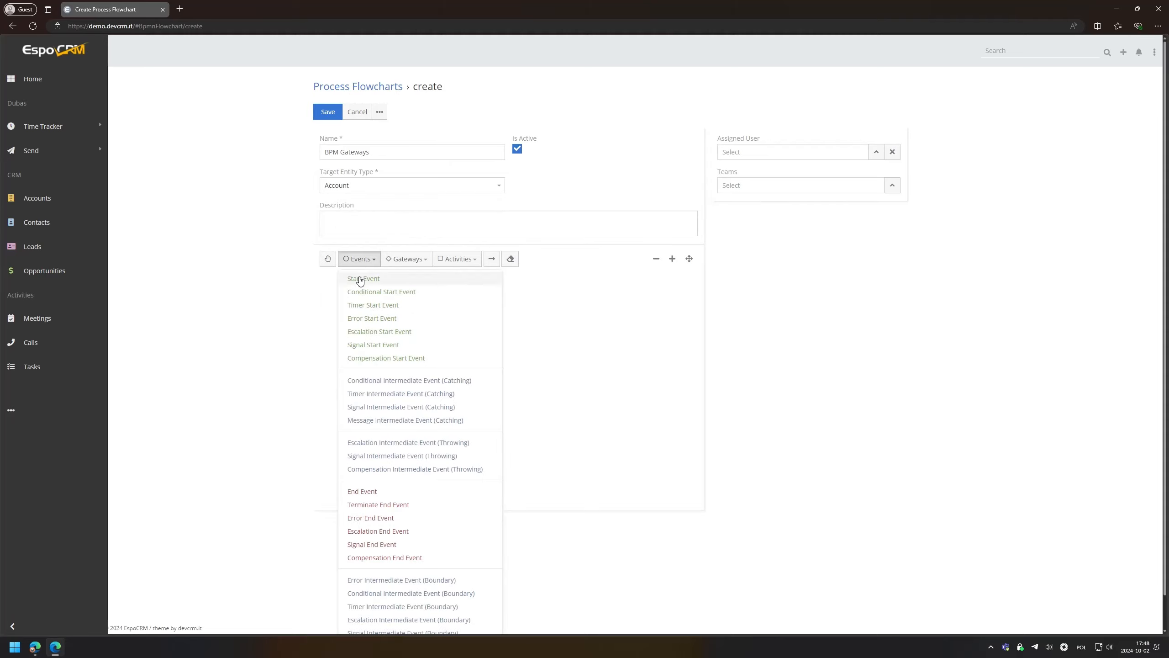
left_click(359, 278)
left_click(350, 331)
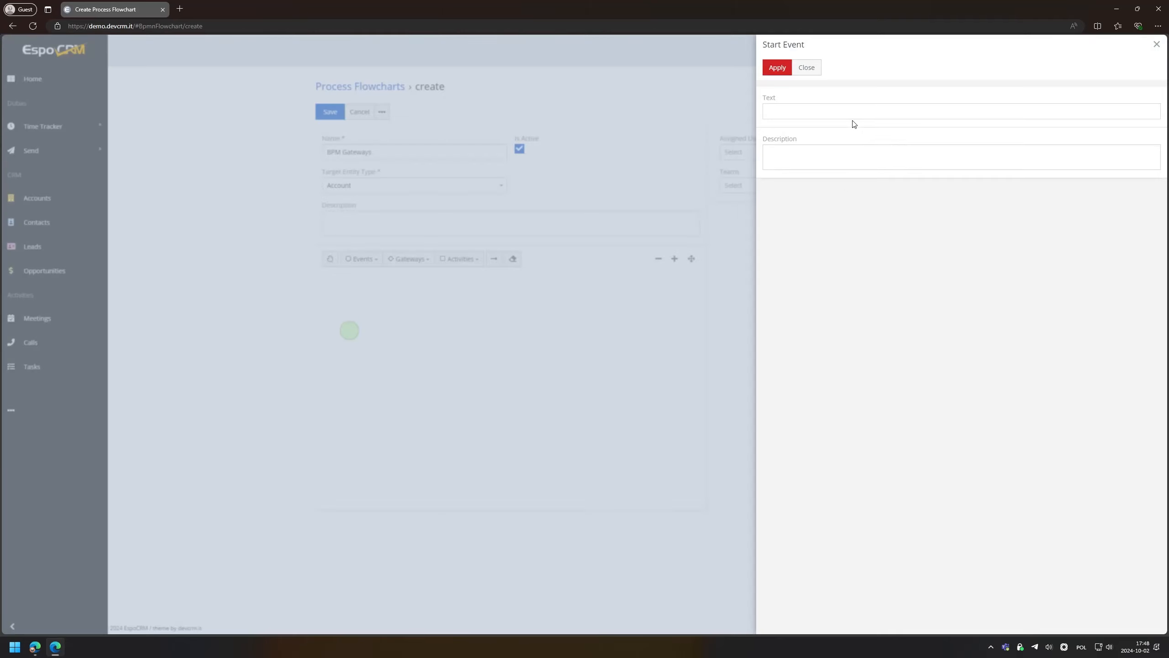
type("Manual trig")
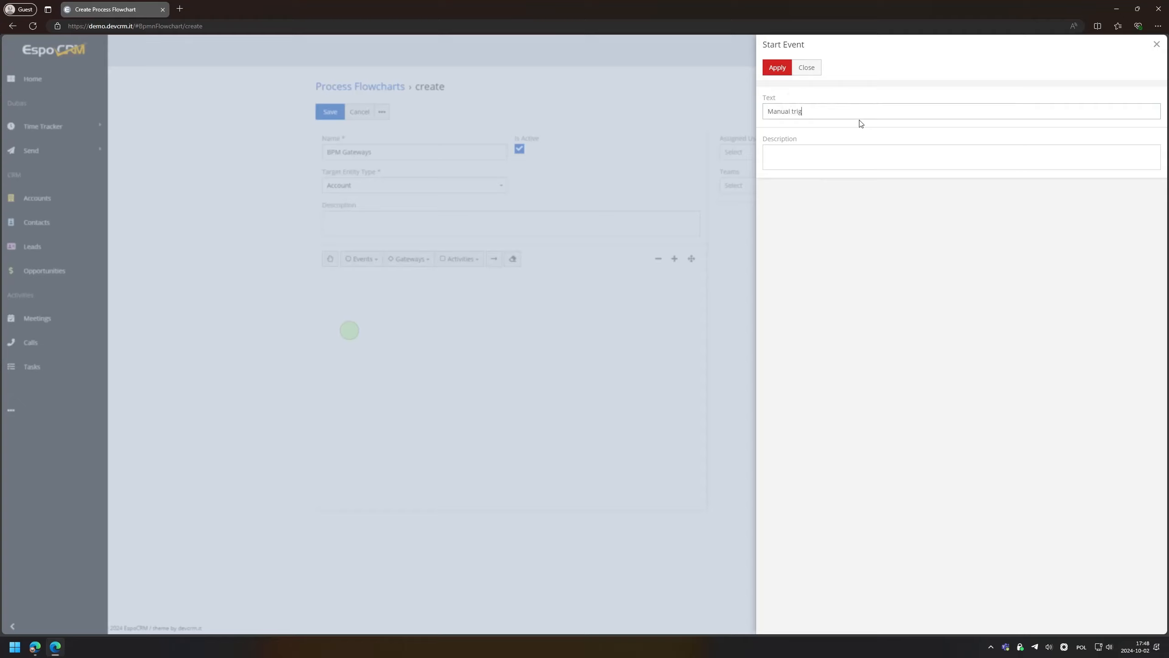
type("ger")
left_click(777, 67)
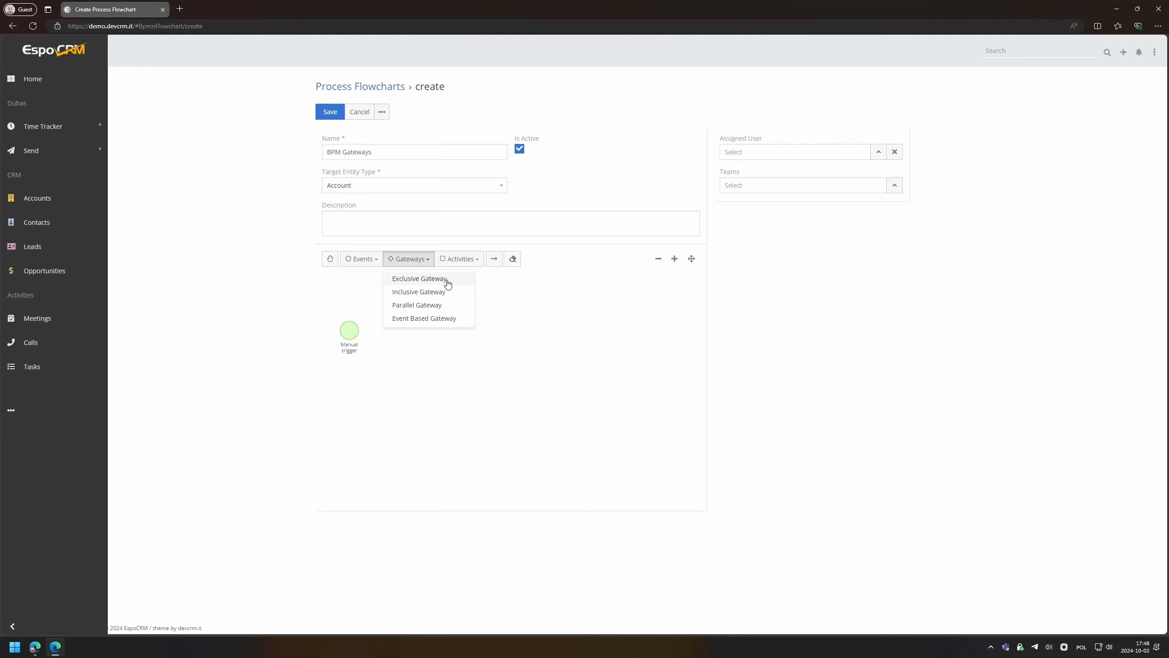
Place an Exclusive Gateway just to the right of the "Manual trigger" start event, level with it.
left_click(445, 280)
left_click(418, 339)
left_click_drag(420, 340, 406, 334)
left_click_drag(494, 339, 503, 364)
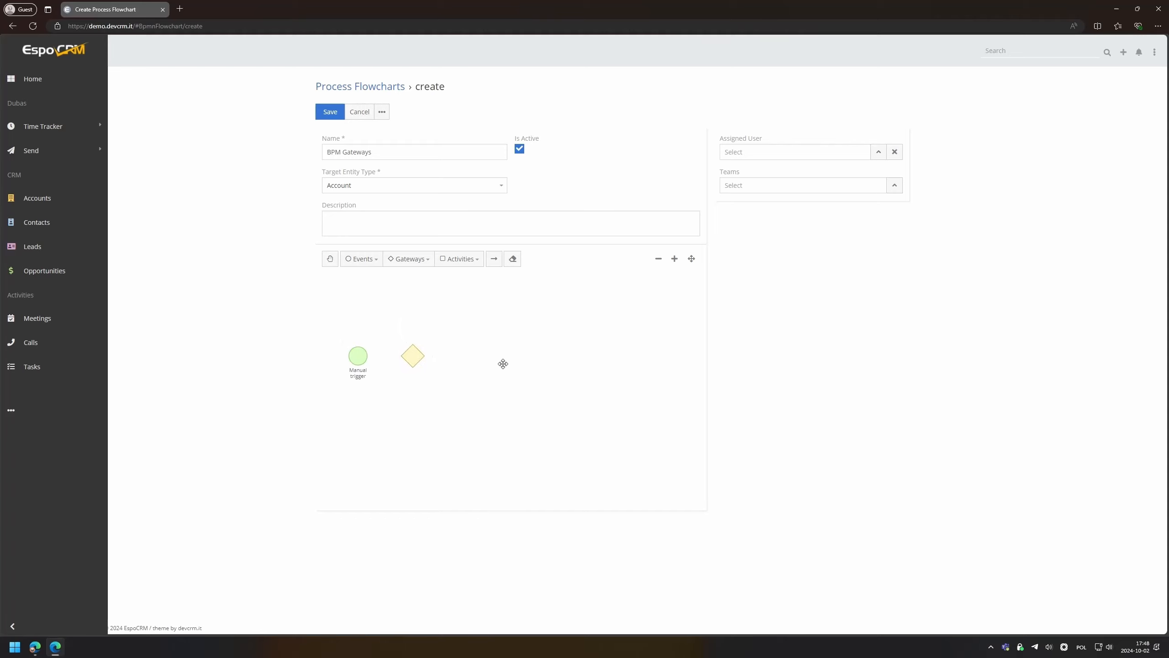
Add two Task activities to the right of the gateway, one above its level and one below.
left_click(473, 260)
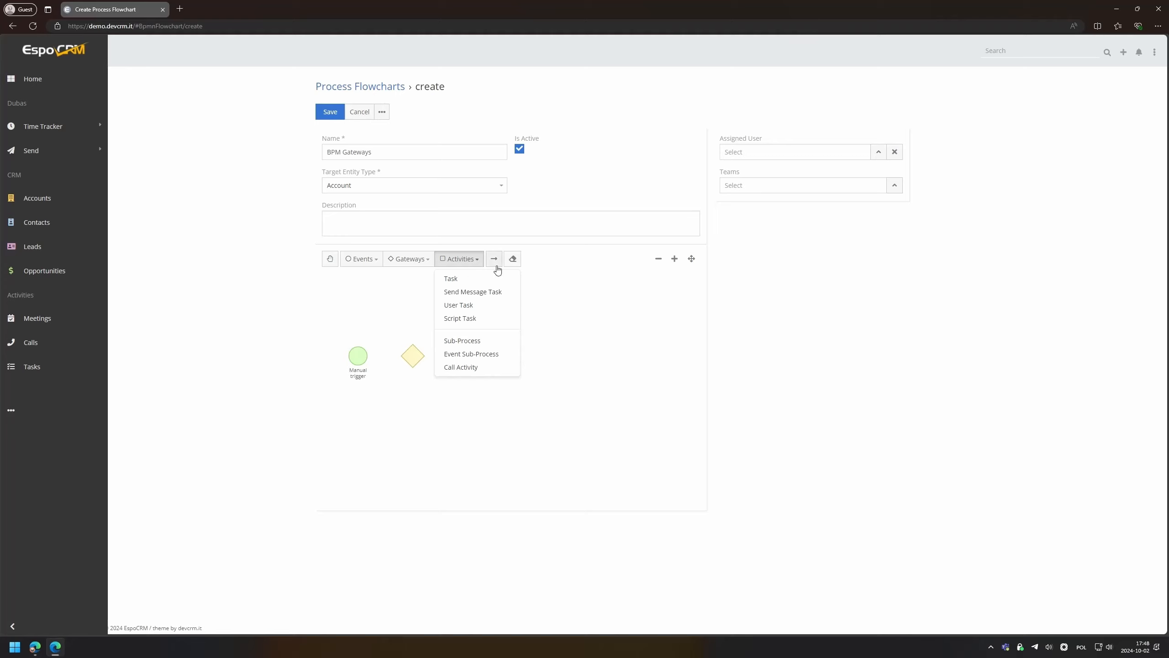
left_click(454, 278)
left_click(509, 314)
left_click_drag(508, 315, 482, 317)
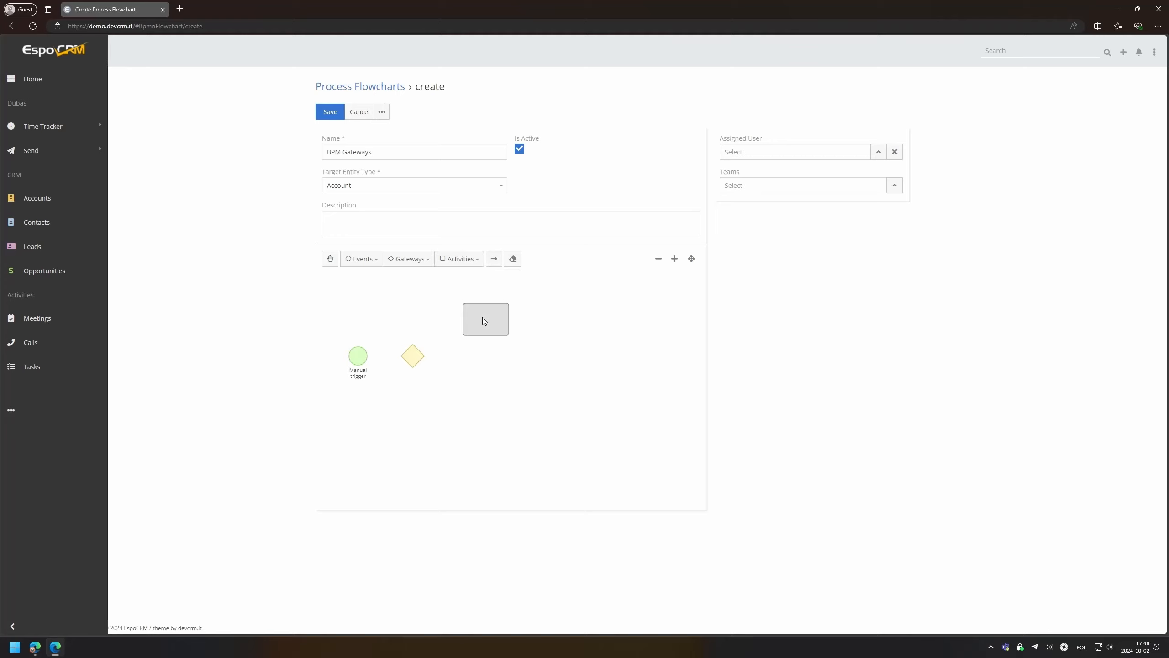
left_click(460, 259)
left_click(454, 278)
left_click(476, 431)
left_click_drag(476, 431, 478, 396)
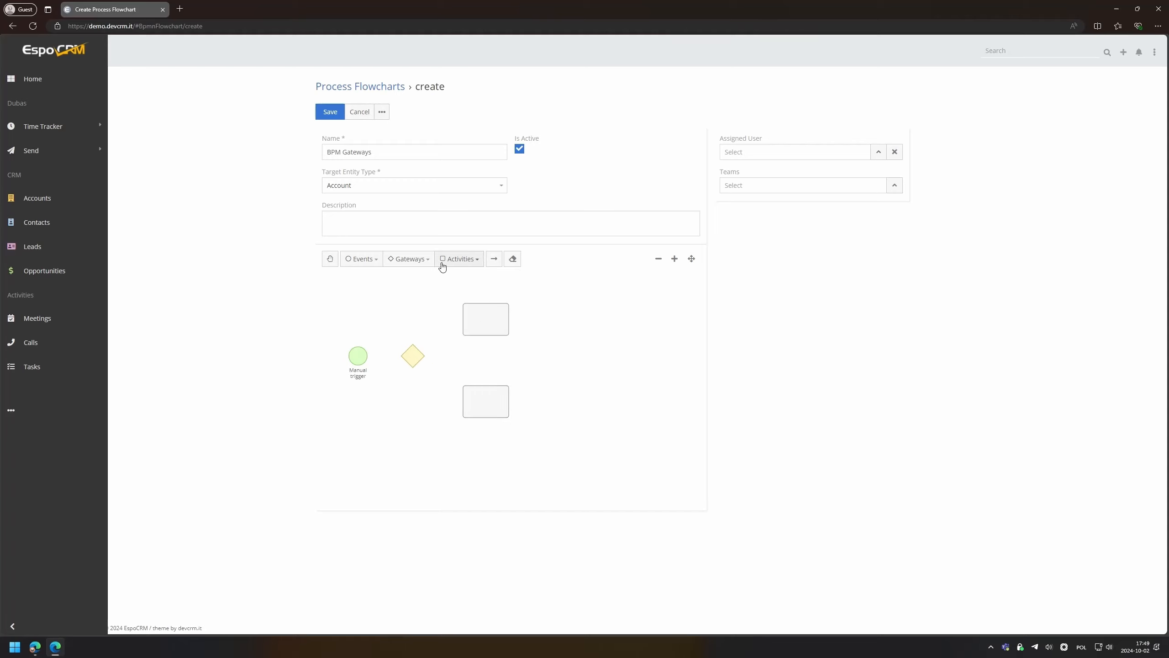
Place an End Event to the right of the two tasks, level with the gateway.
left_click(370, 261)
left_click(381, 492)
left_click(559, 355)
Connect the start event to the gateway, and the gateway to both the upper and lower tasks.
left_click(490, 262)
left_click(357, 356)
left_click(411, 355)
left_click(412, 355)
left_click(486, 320)
left_click(408, 359)
left_click(479, 400)
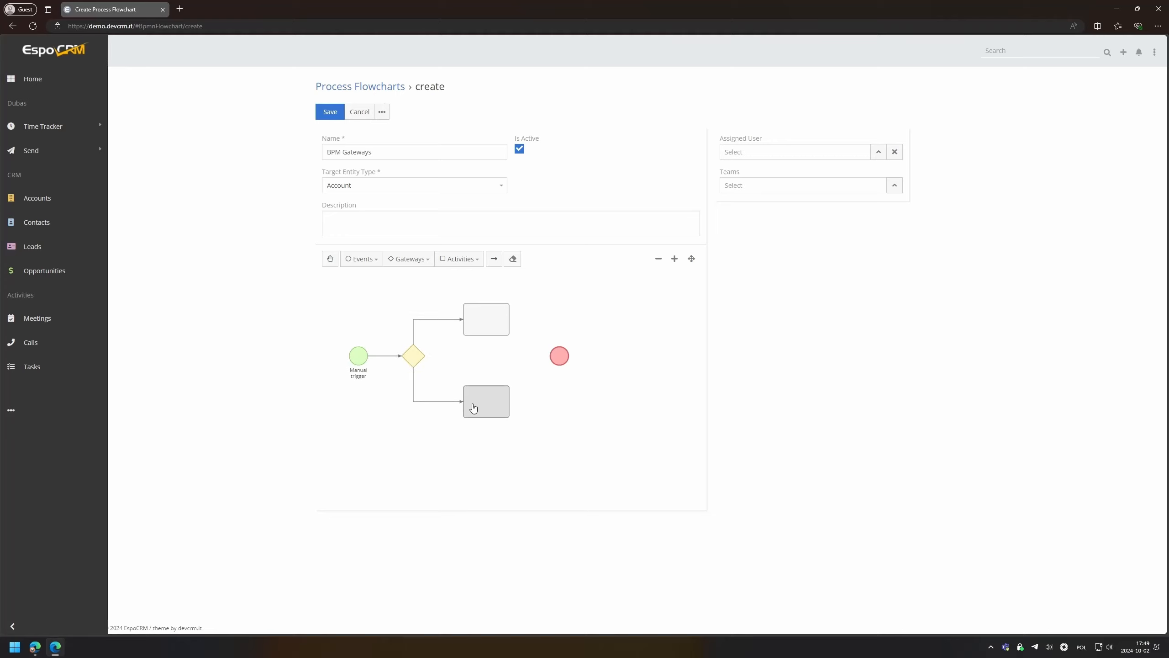
Connect the upper task and the lower task to the end event with flow arrows.
left_click(497, 318)
left_click(558, 353)
left_click(495, 404)
left_click(559, 360)
Label the end event "End" and apply it.
double_click(558, 357)
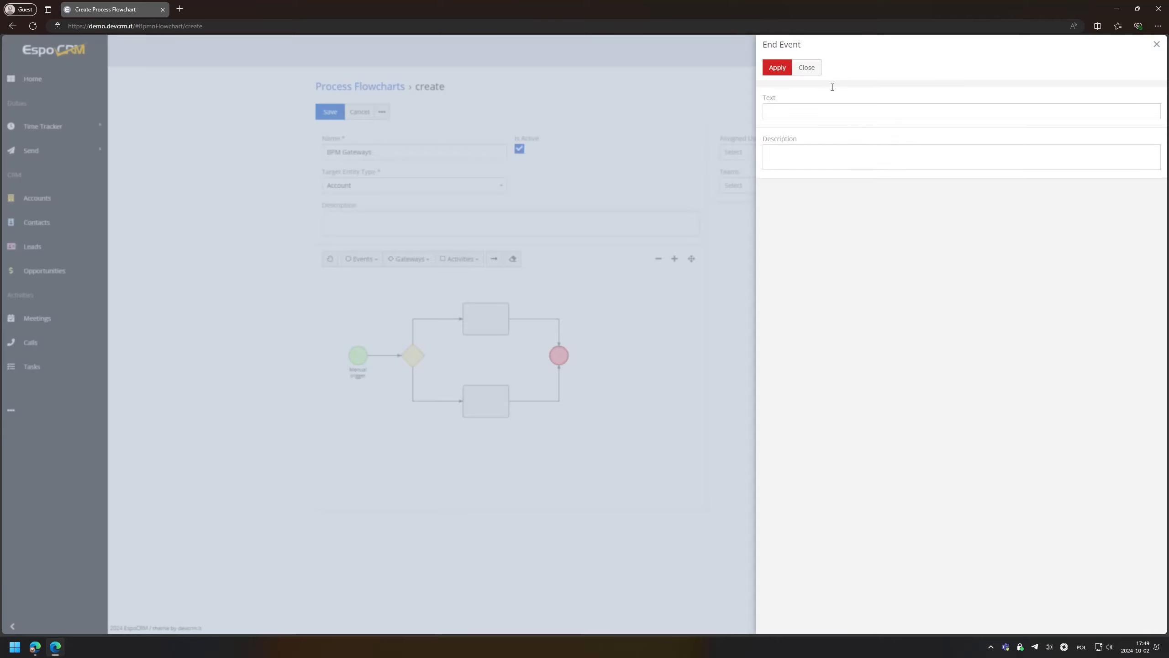
type("End")
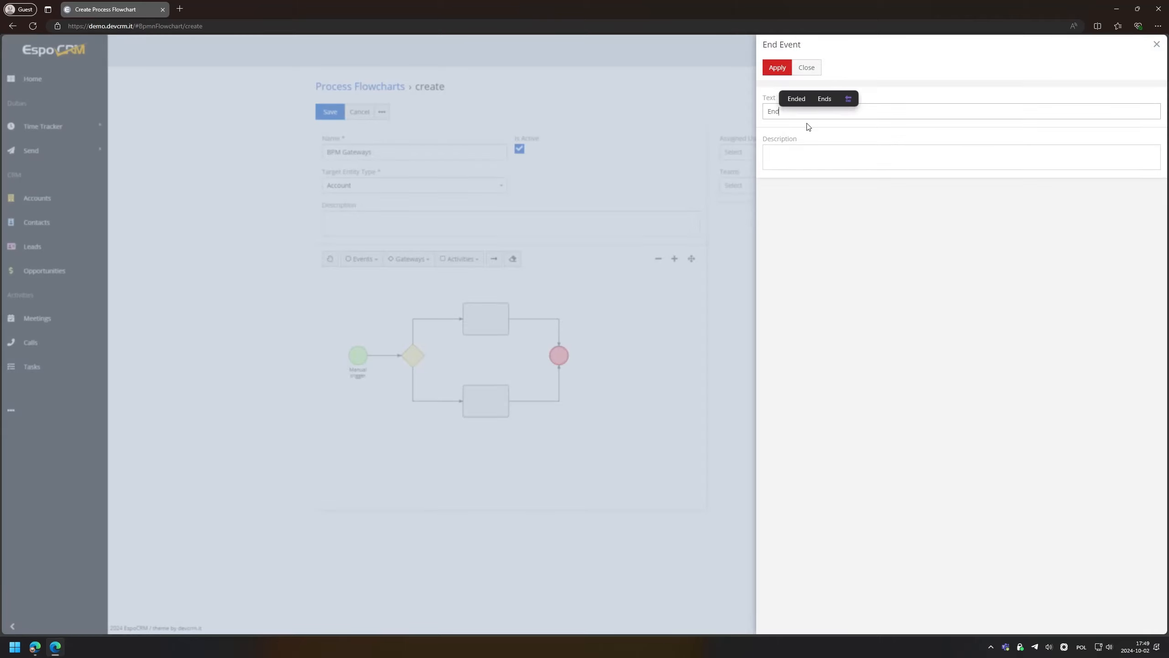
left_click(777, 67)
Label the upper task "Notify admin about new partner" and add a Create Notification action to it.
double_click(491, 322)
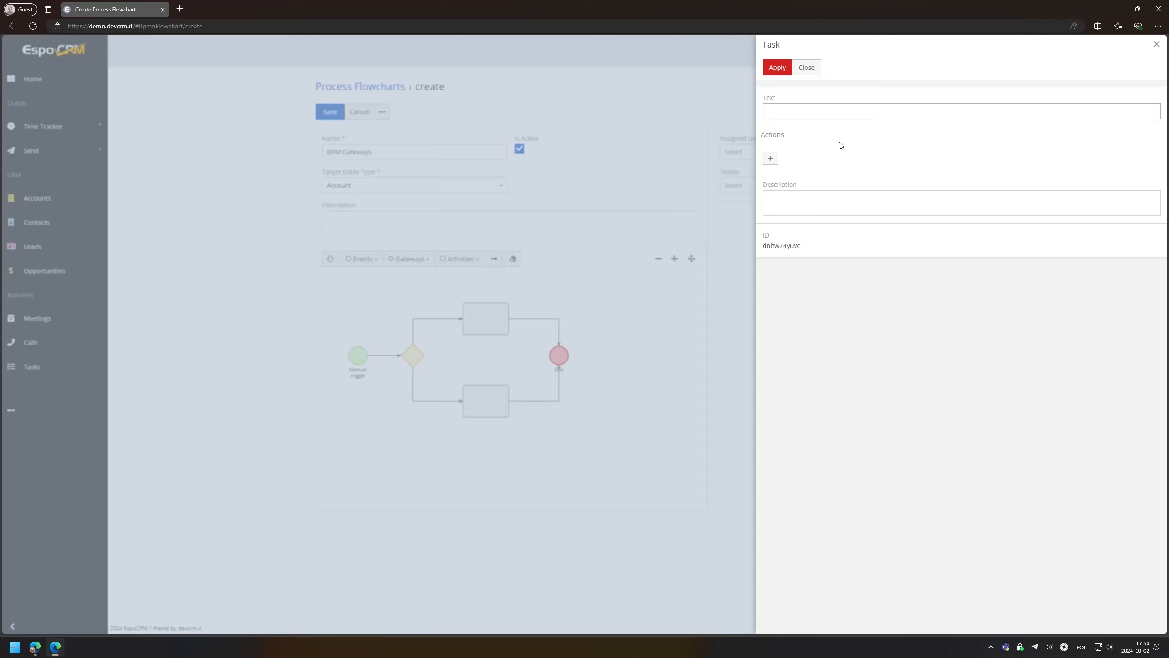
type("Notify admin about new partner")
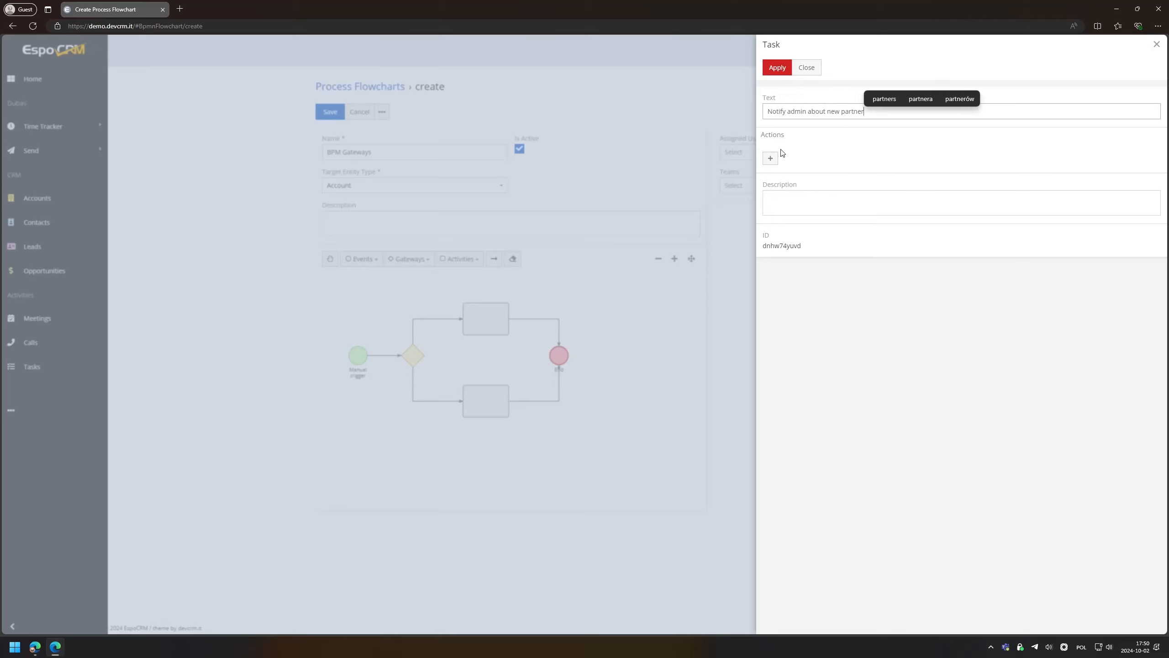
left_click(770, 158)
left_click(837, 296)
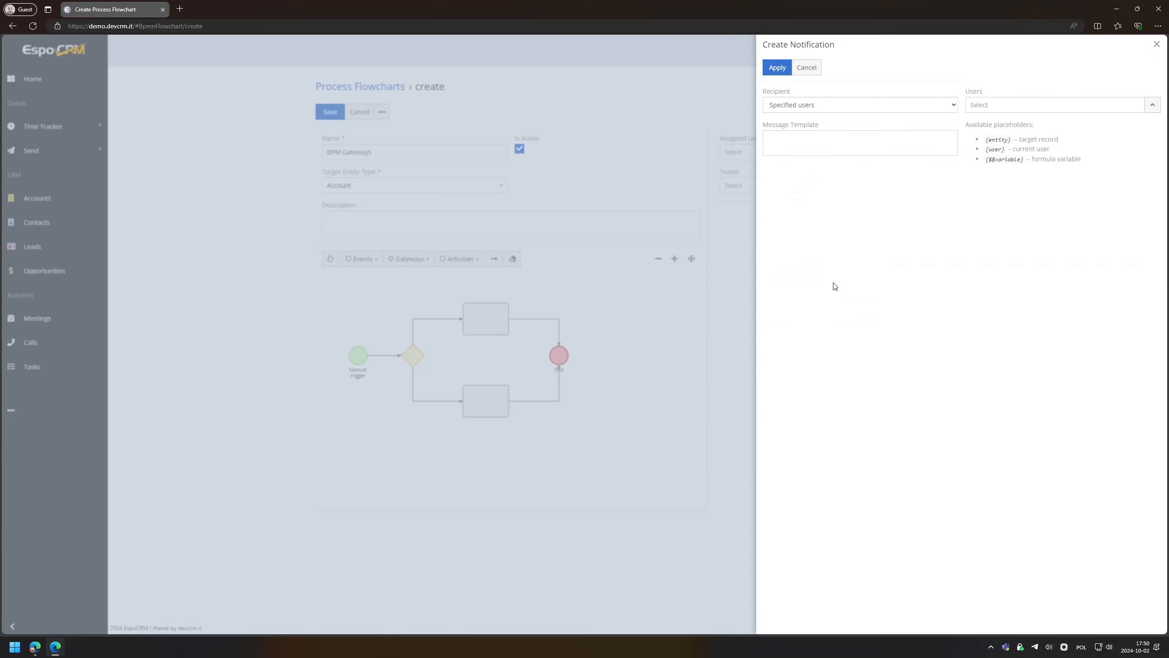
Address the partner notification to Admin with the message "There is a new Partner {entity}", and apply the notification and its task.
type("ad")
left_click(1015, 123)
left_click(831, 164)
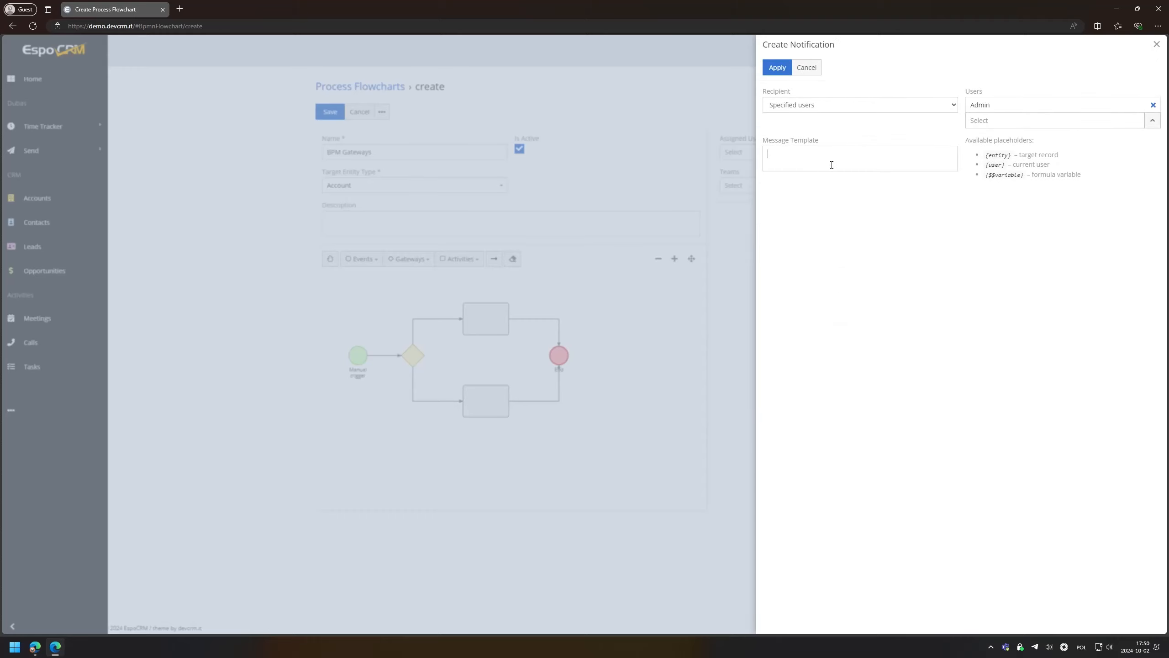
type("There is a new Partner {entity}")
left_click(770, 70)
left_click(775, 68)
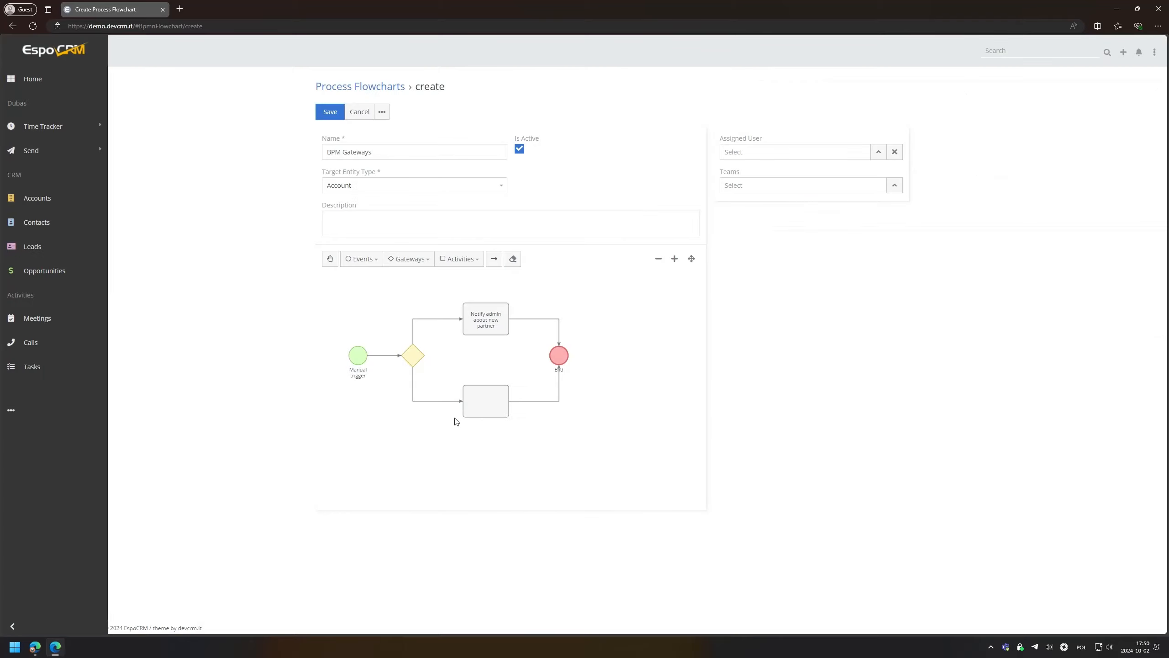
Label the lower task "Notify about new Client" and add a Create Notification action to it.
left_click(474, 407)
left_click(795, 115)
type("Notify aobu")
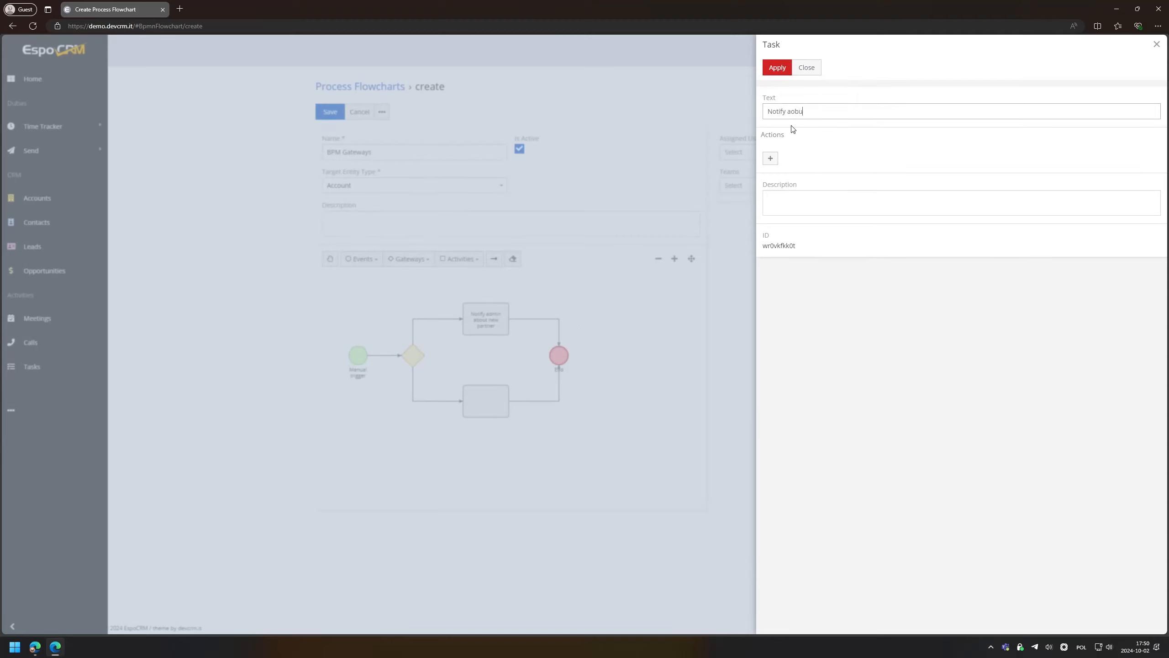
key("BackSpace")
key("BackSpace")
key("BackSpace")
type("bout new Client")
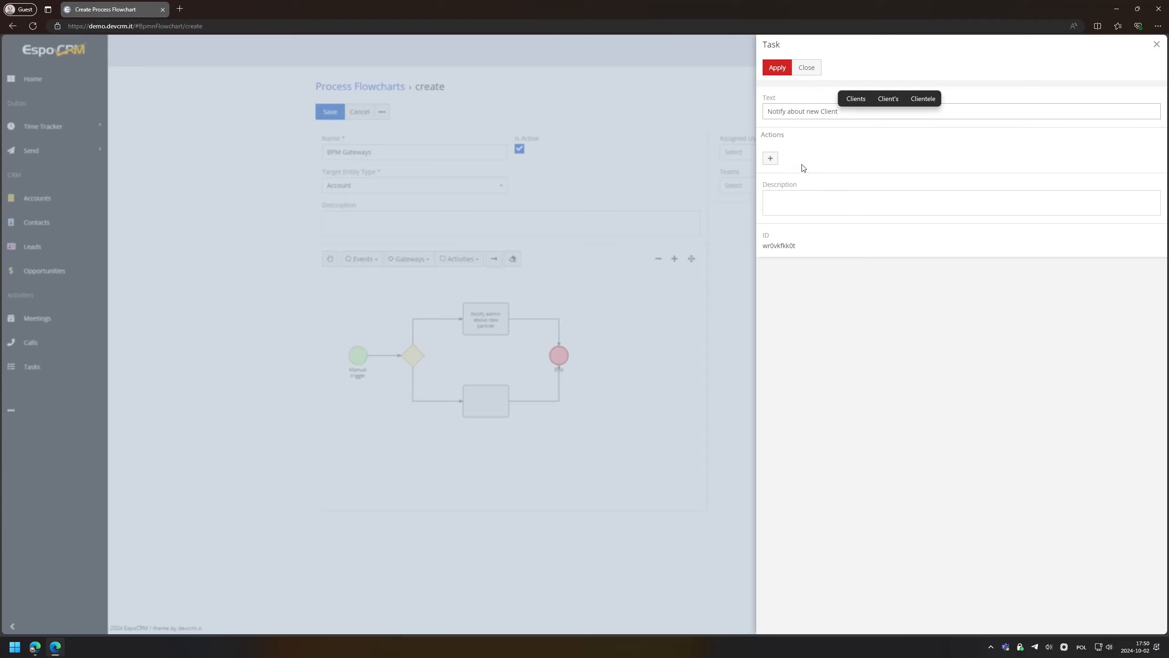
left_click(770, 158)
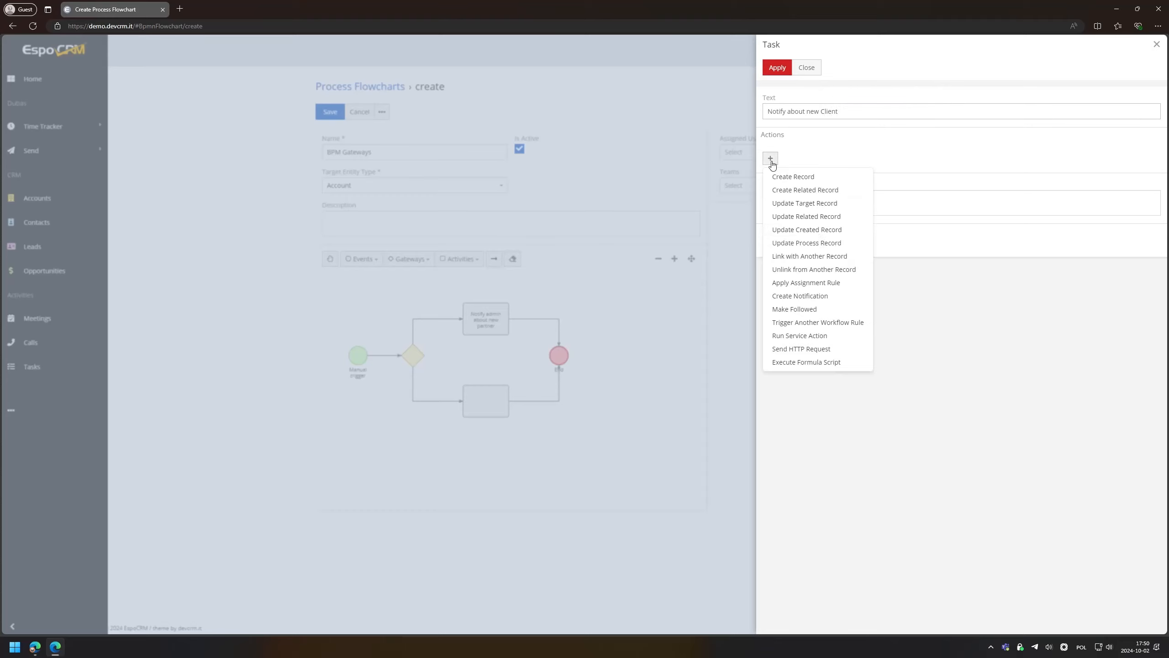
left_click(825, 297)
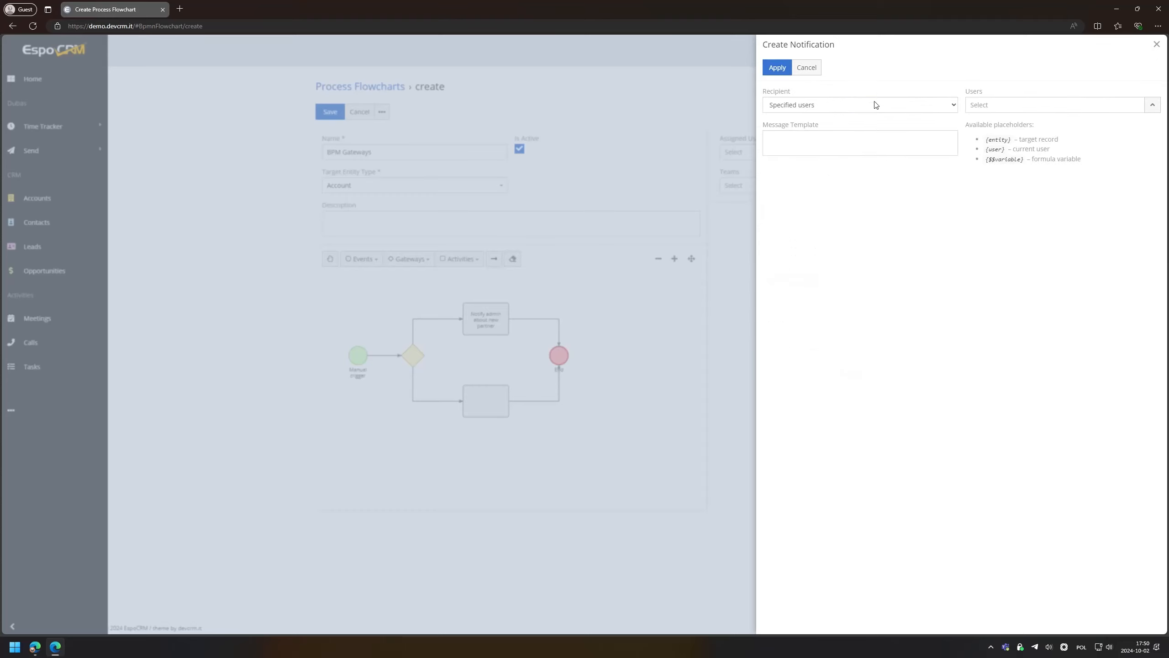
Address the client notification to Admin with the message "There is a new Customer {entity}!", and apply the notification and its task.
type("ad")
left_click(981, 124)
left_click(796, 160)
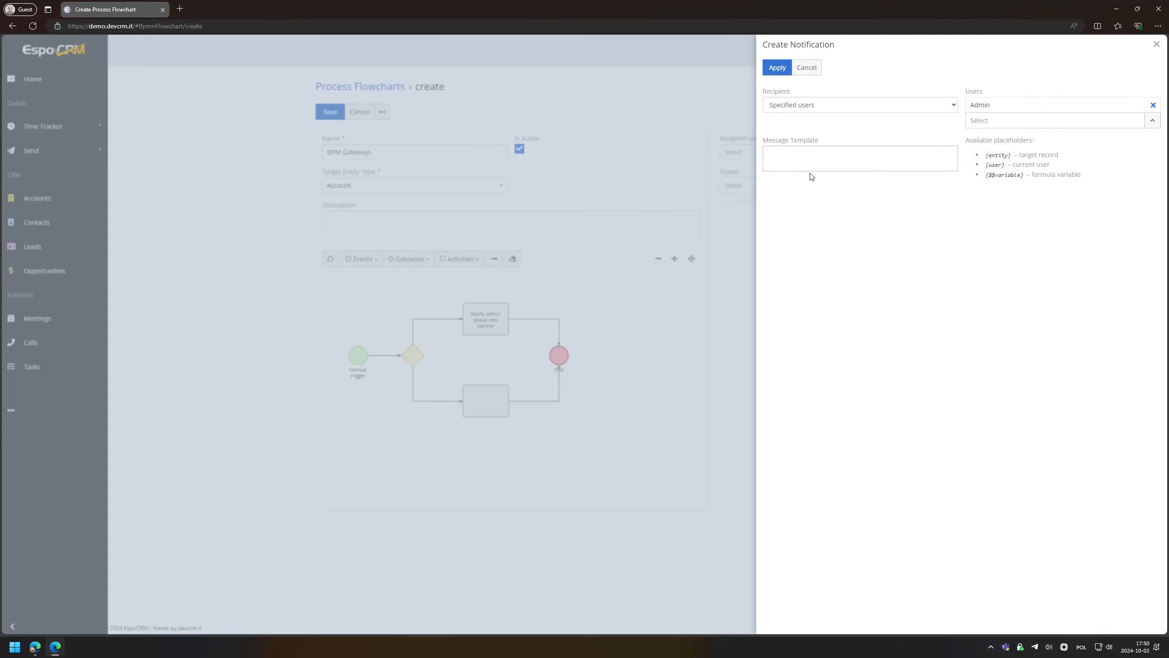
type("There is a new Customer {entit")
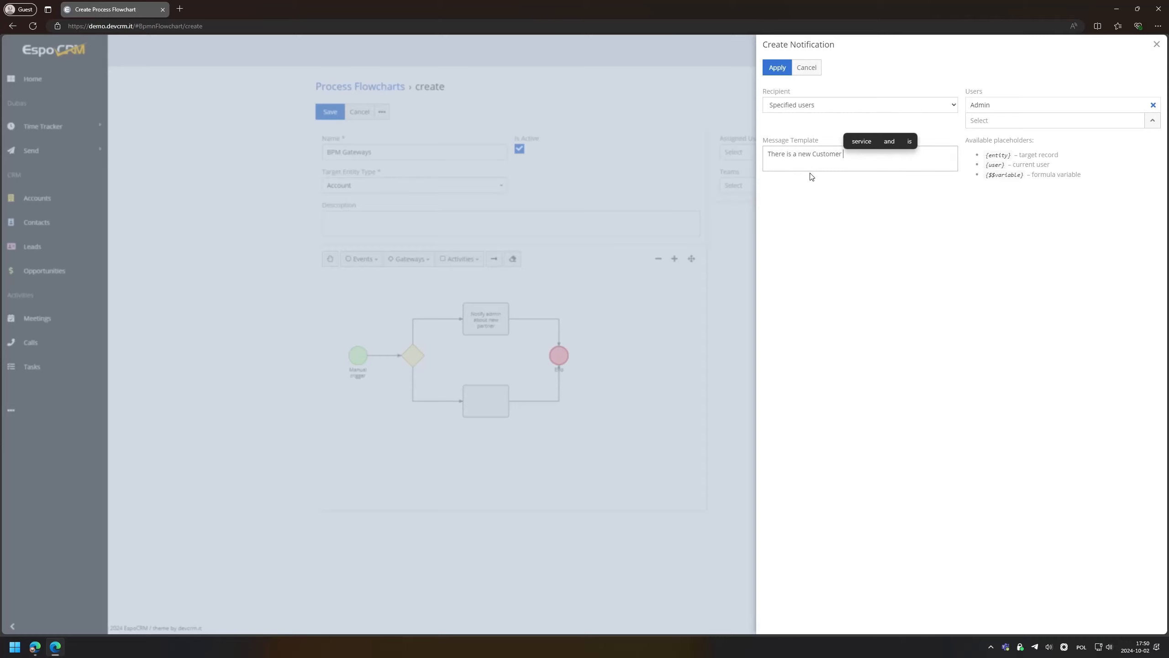
type("y}!")
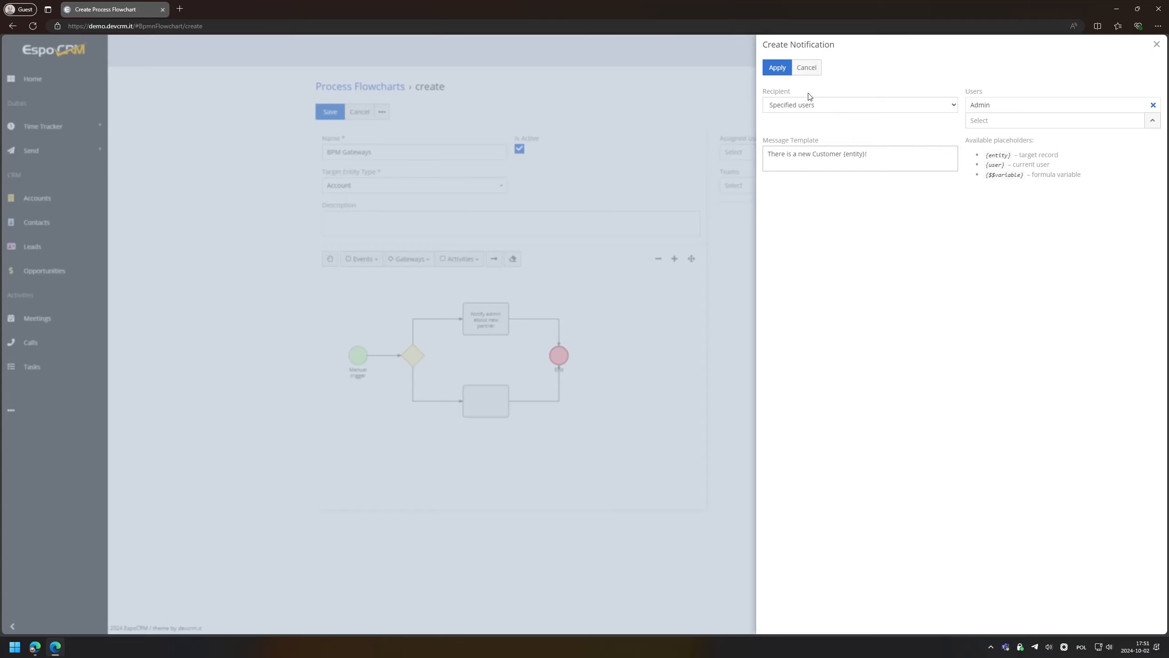
left_click(777, 67)
left_click(777, 67)
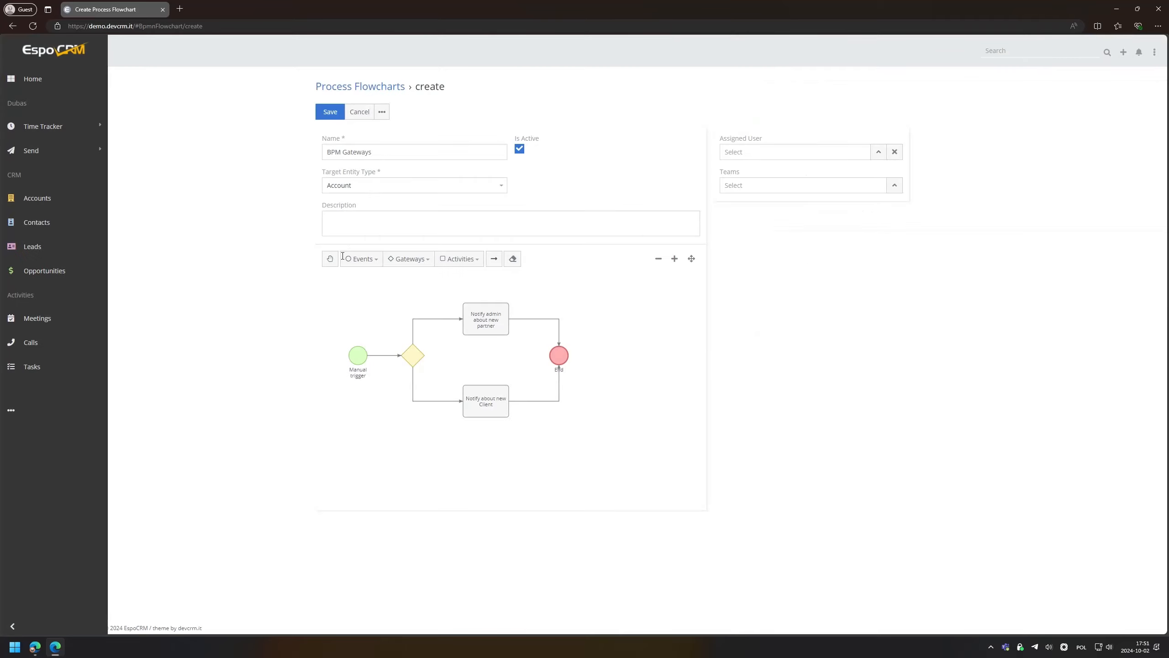
Add a condition to the exclusive gateway's "Notify admin about new partner" flow requiring Type to equal Partner.
left_click(411, 355)
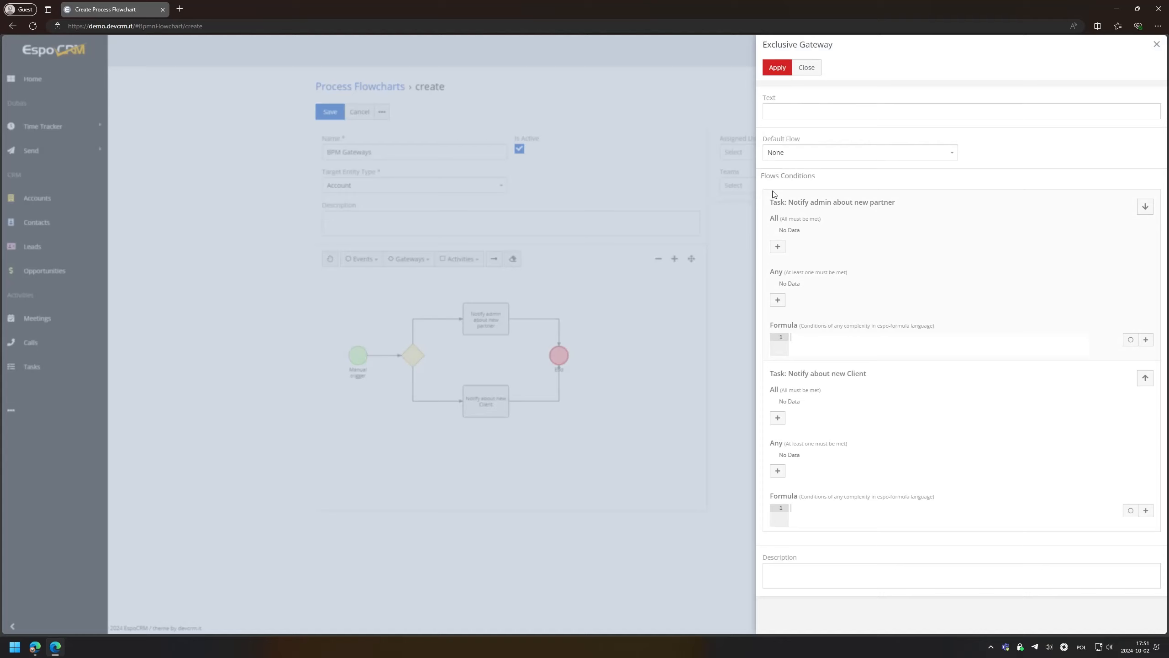
left_click(778, 246)
type("type")
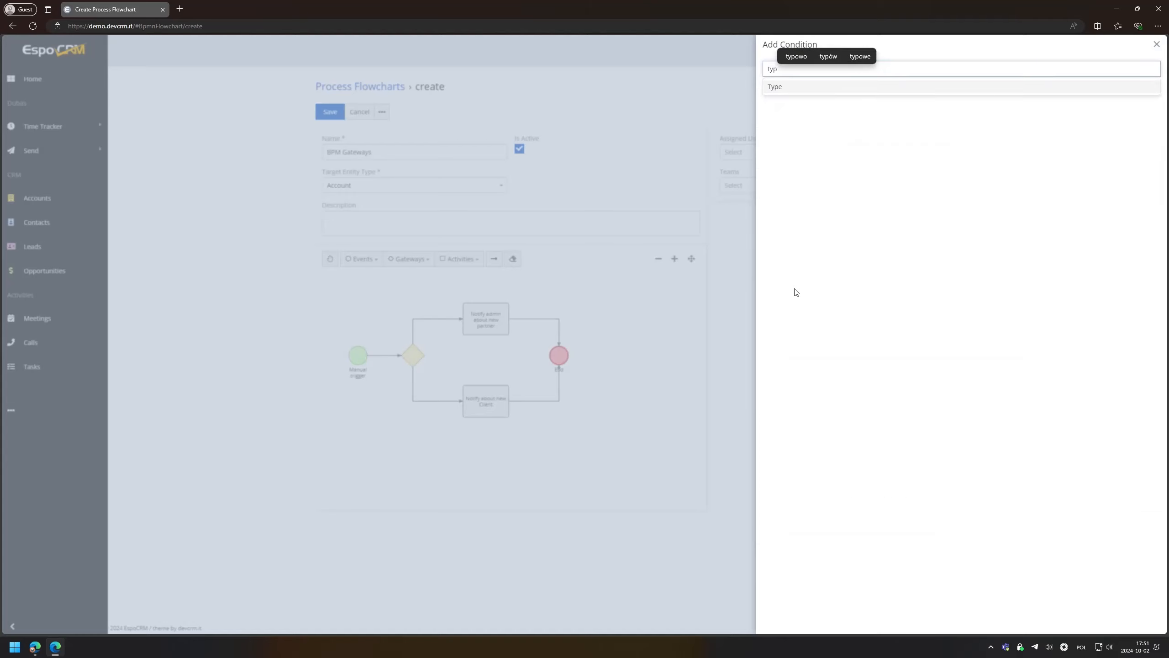
left_click(796, 87)
left_click(895, 242)
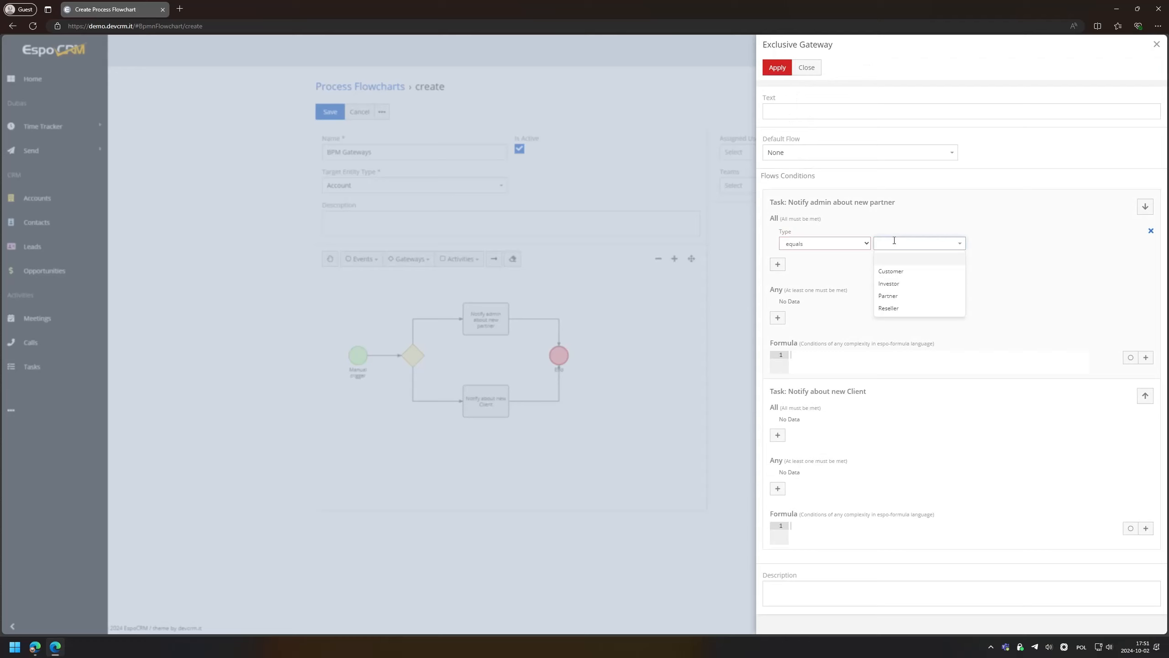
left_click(900, 296)
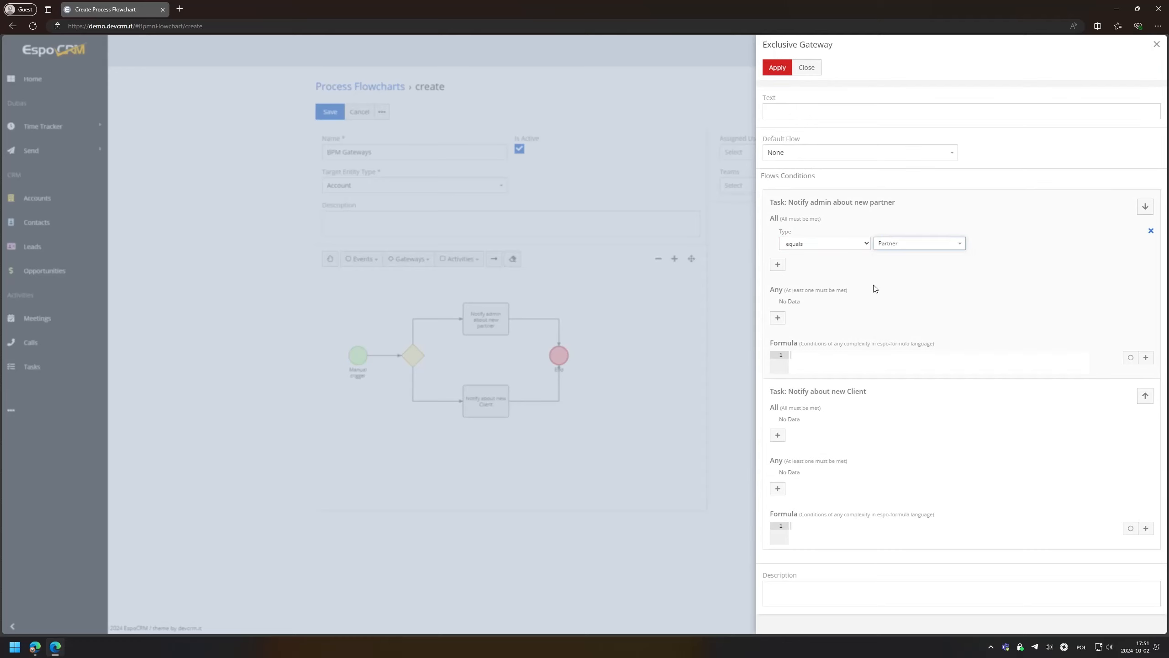
Label the gateway "Exclusive".
left_click(802, 109)
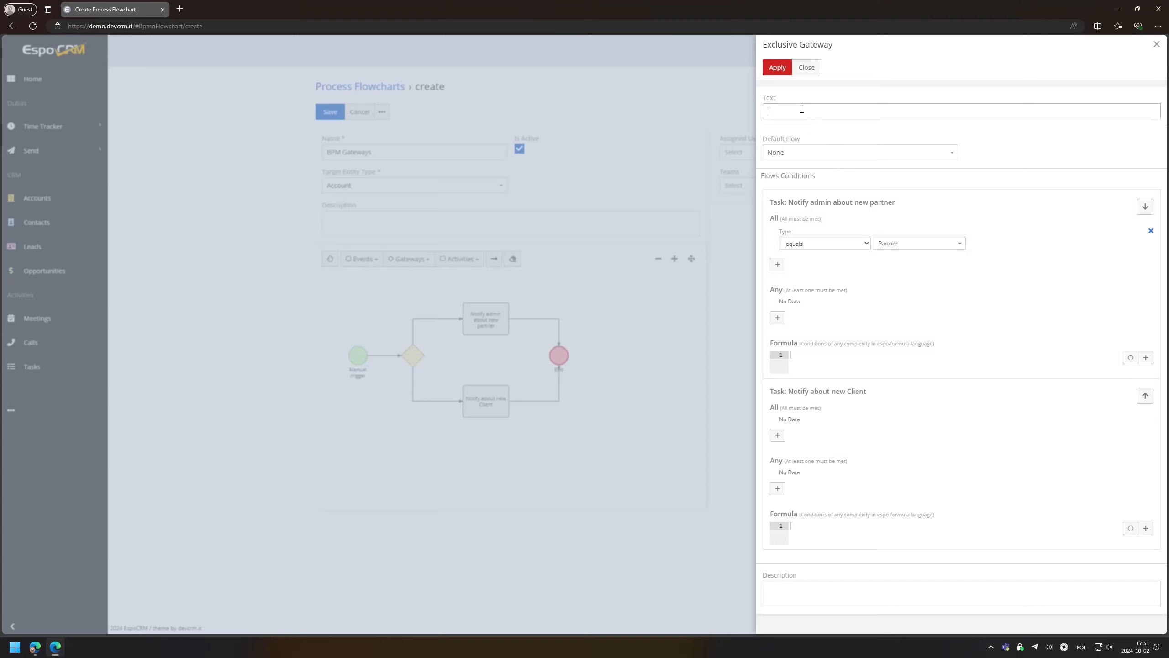
type("C")
key("BackSpace")
type("Exclu")
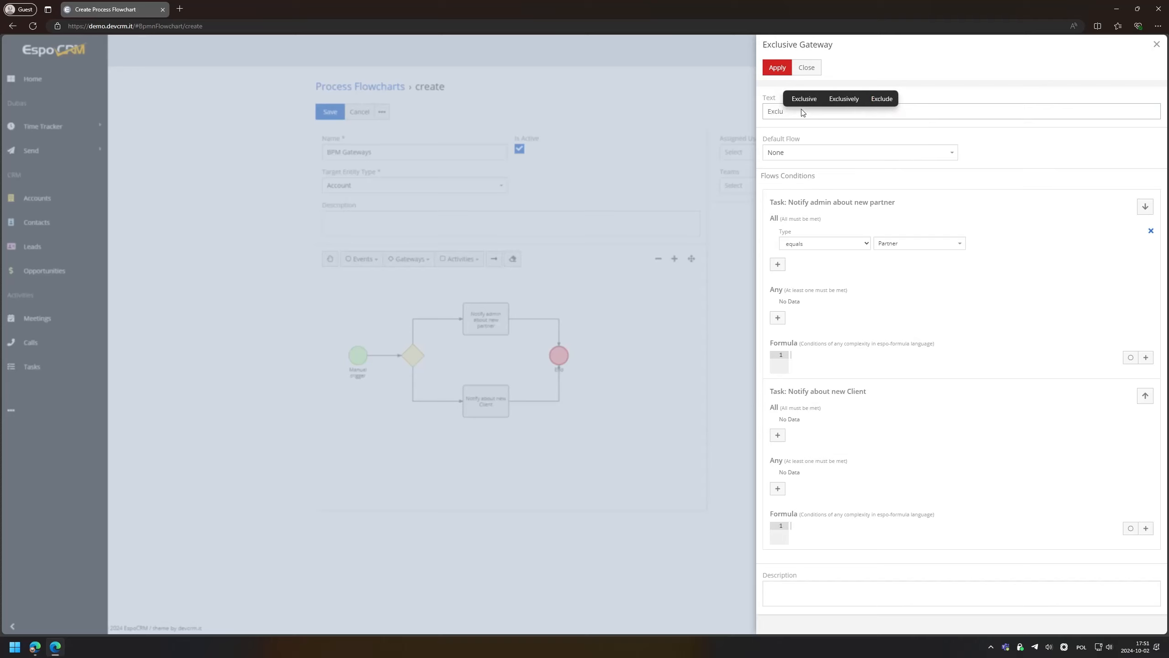
type("sive")
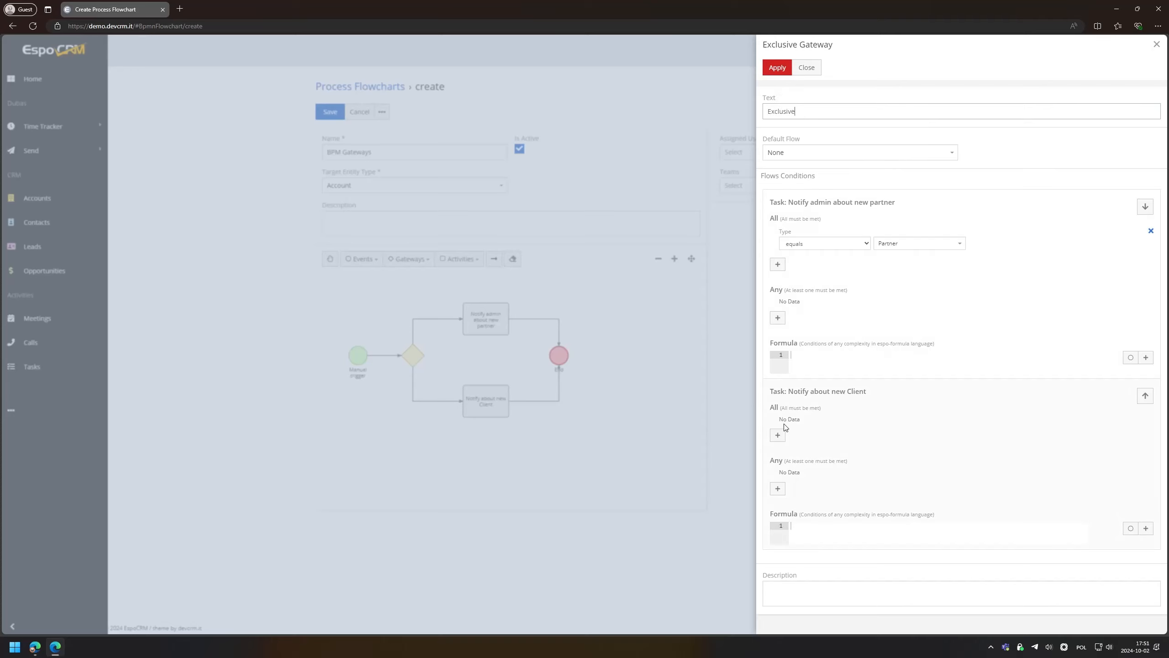
Add a condition to the gateway's "Notify about new Client" flow requiring Type to equal Customer.
left_click(778, 434)
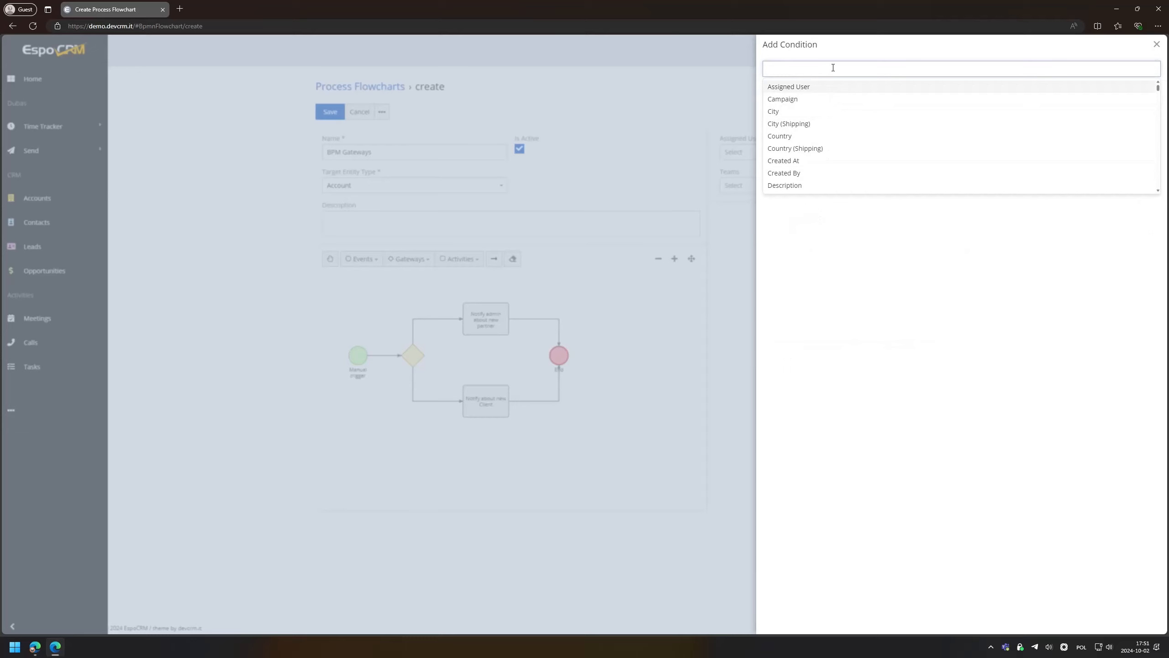
type("type")
left_click(828, 86)
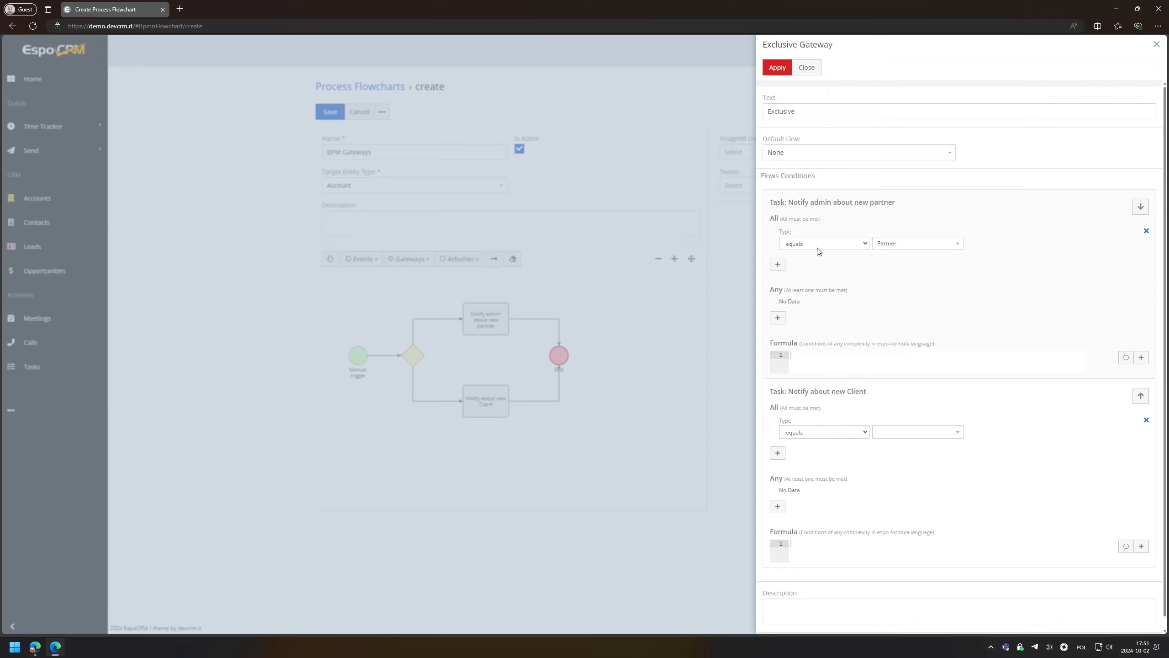
left_click(893, 433)
left_click(897, 461)
Apply the exclusive gateway's settings and save the BPM Gateways flowchart.
left_click(903, 360)
left_click(782, 69)
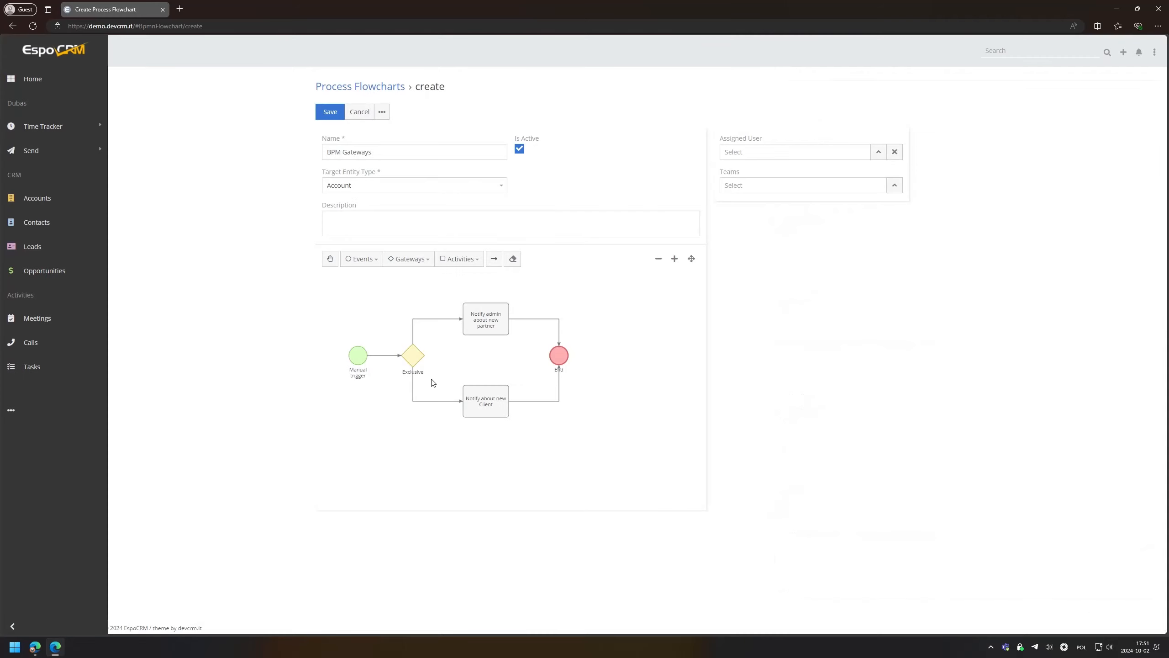
left_click(339, 113)
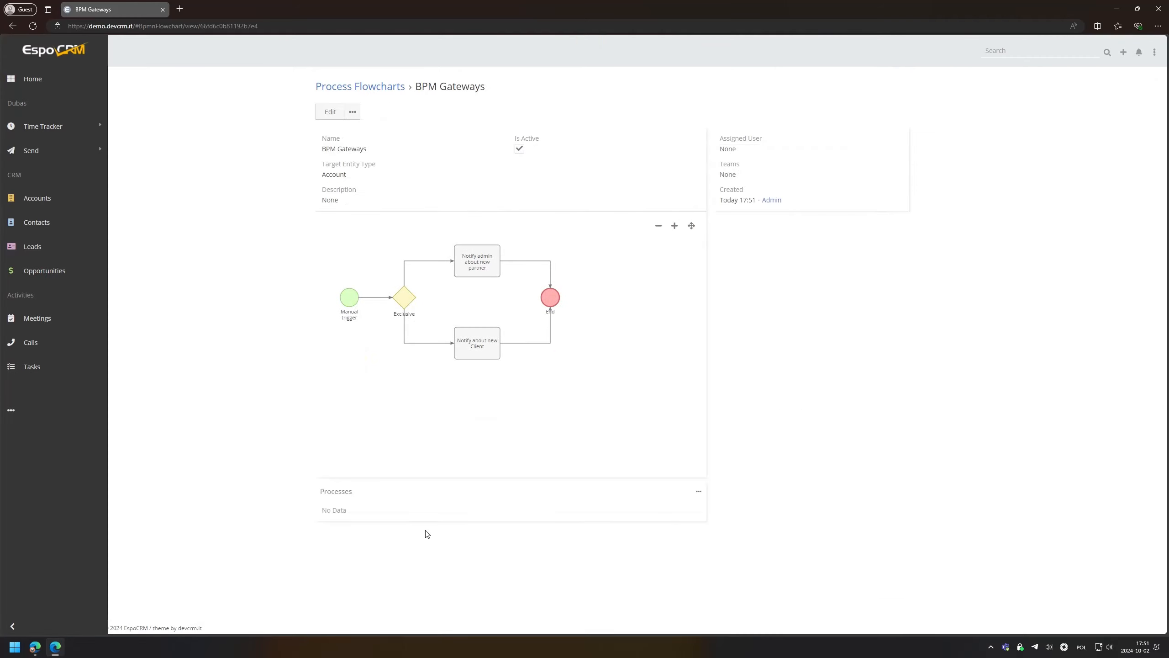
Open Accounts in a separate browser tab, set the Iceberg Lounge account's type to Customer, and save it.
middle_click(52, 199)
left_click(216, 7)
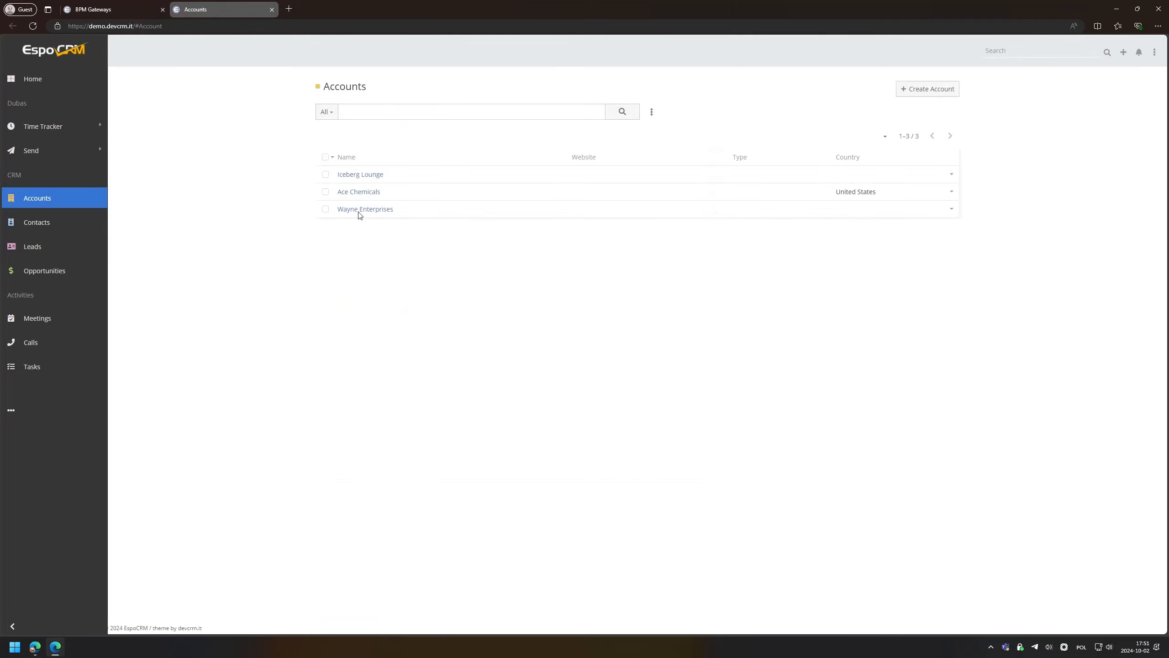
left_click(359, 175)
left_click(331, 112)
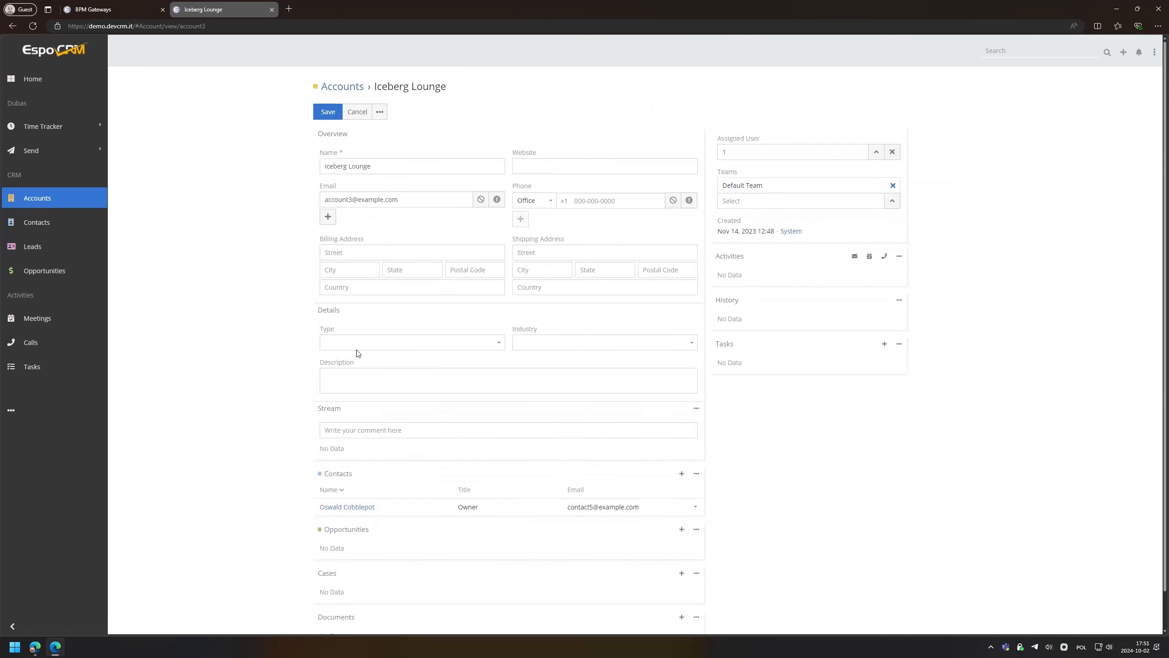
left_click(361, 345)
left_click(361, 372)
left_click(328, 112)
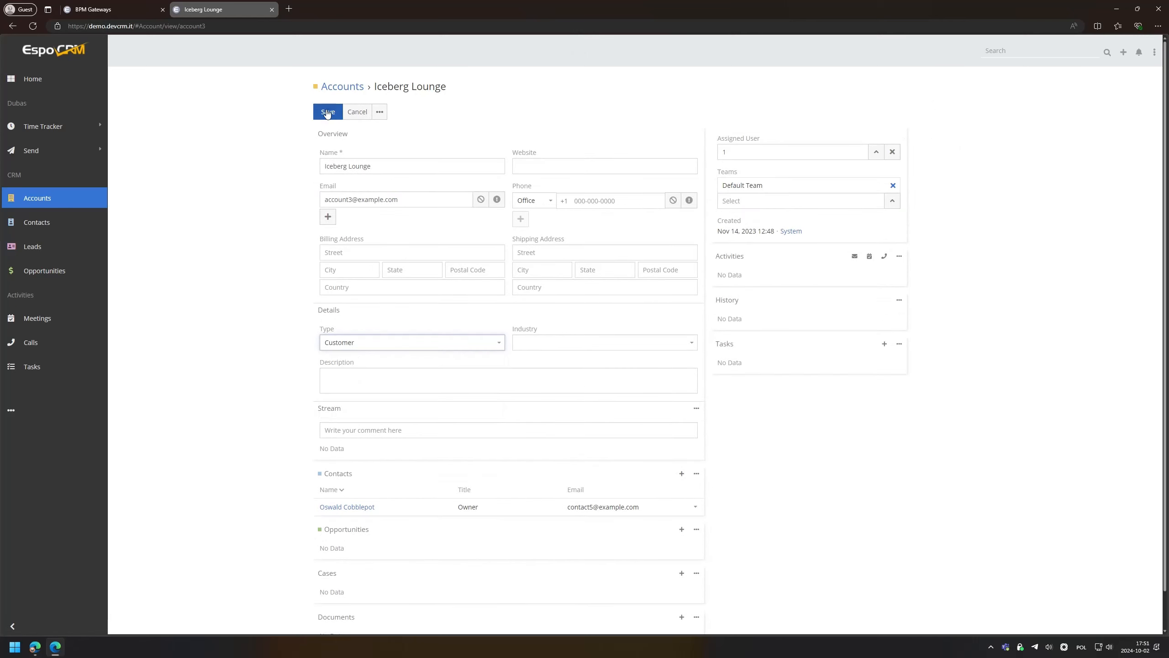
Set the Ace Chemicals account's type to Partner and save the record.
left_click(334, 92)
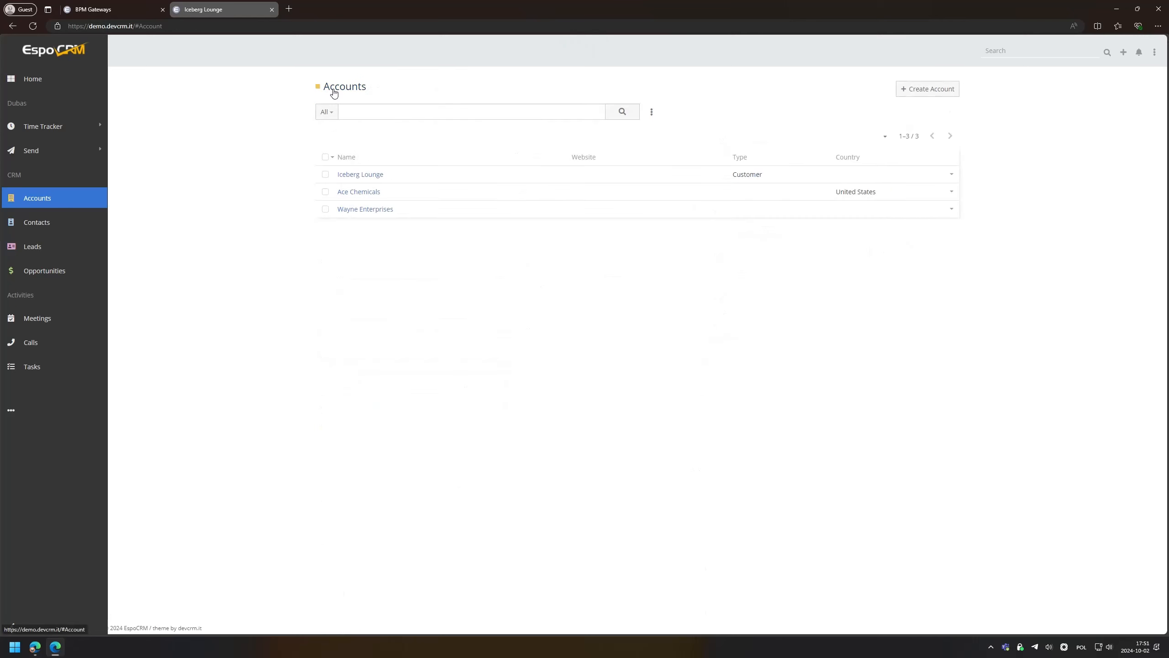
left_click(350, 184)
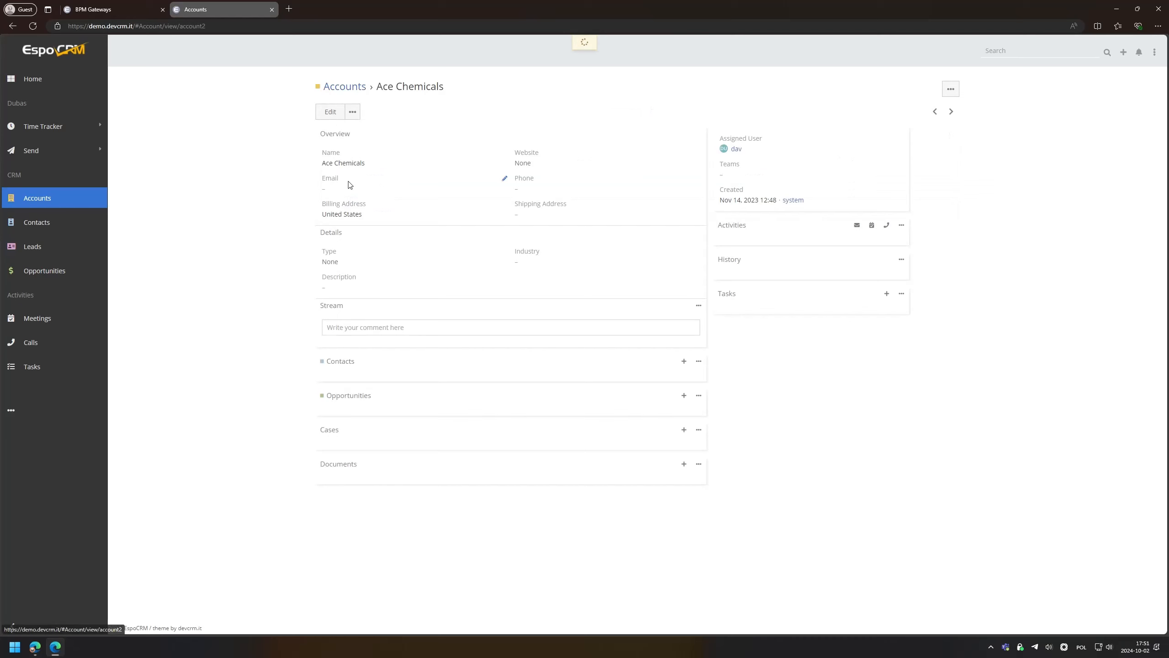
left_click(330, 112)
left_click(343, 354)
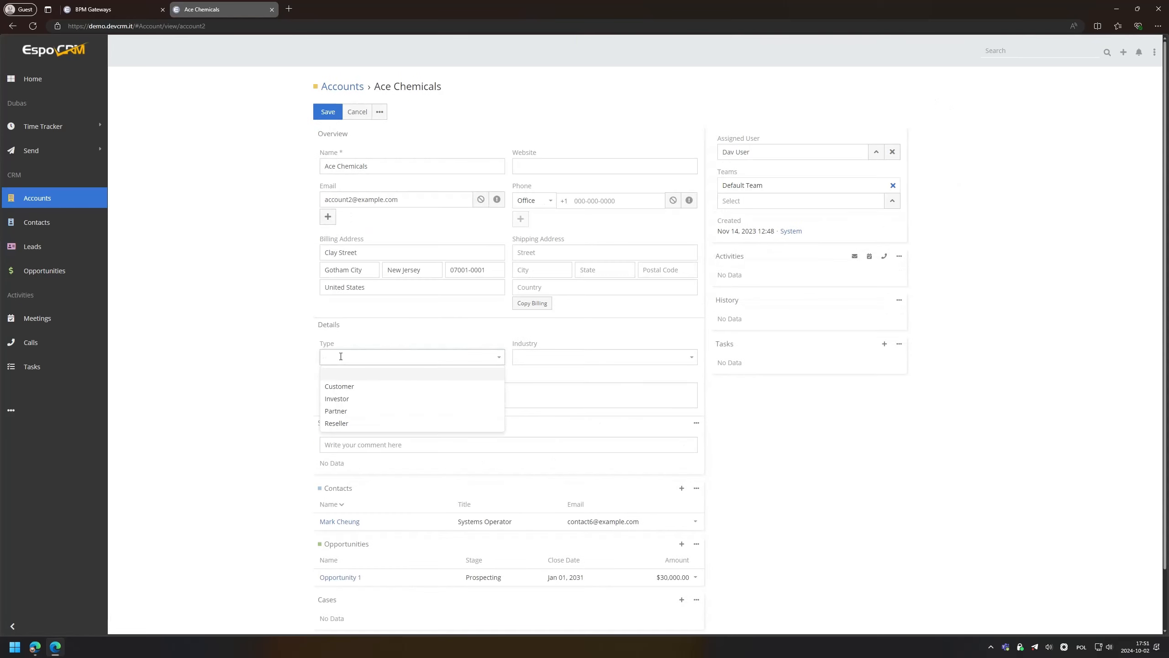
left_click(353, 414)
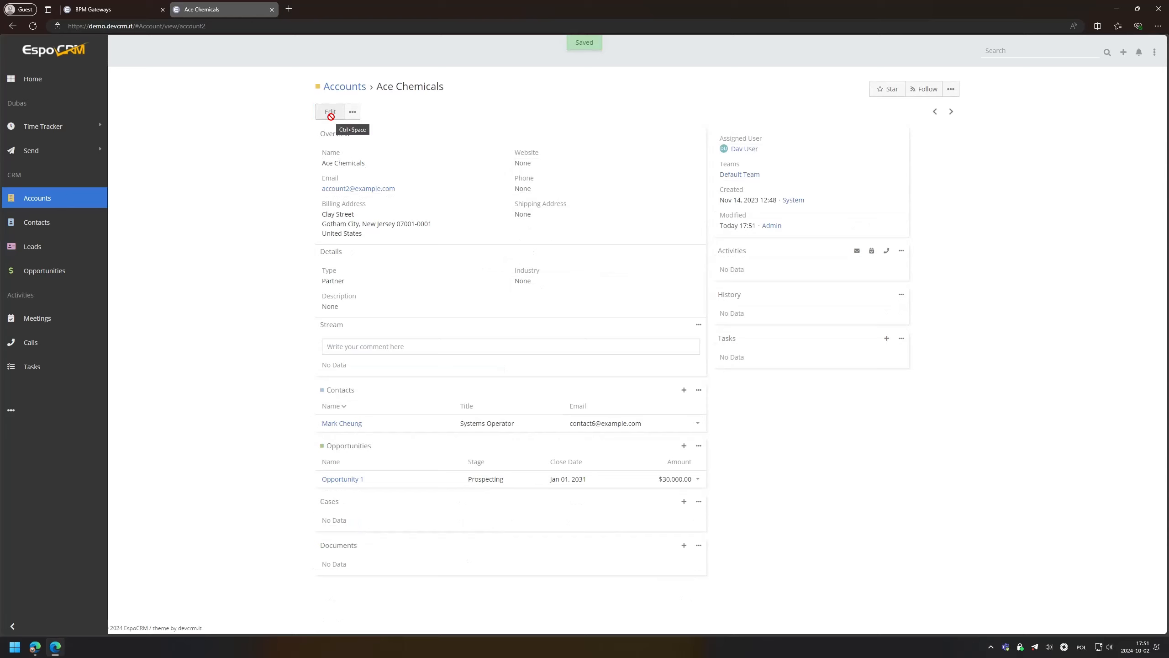
Start and save a BPM Gateways process for the Iceberg Lounge account.
left_click(340, 88)
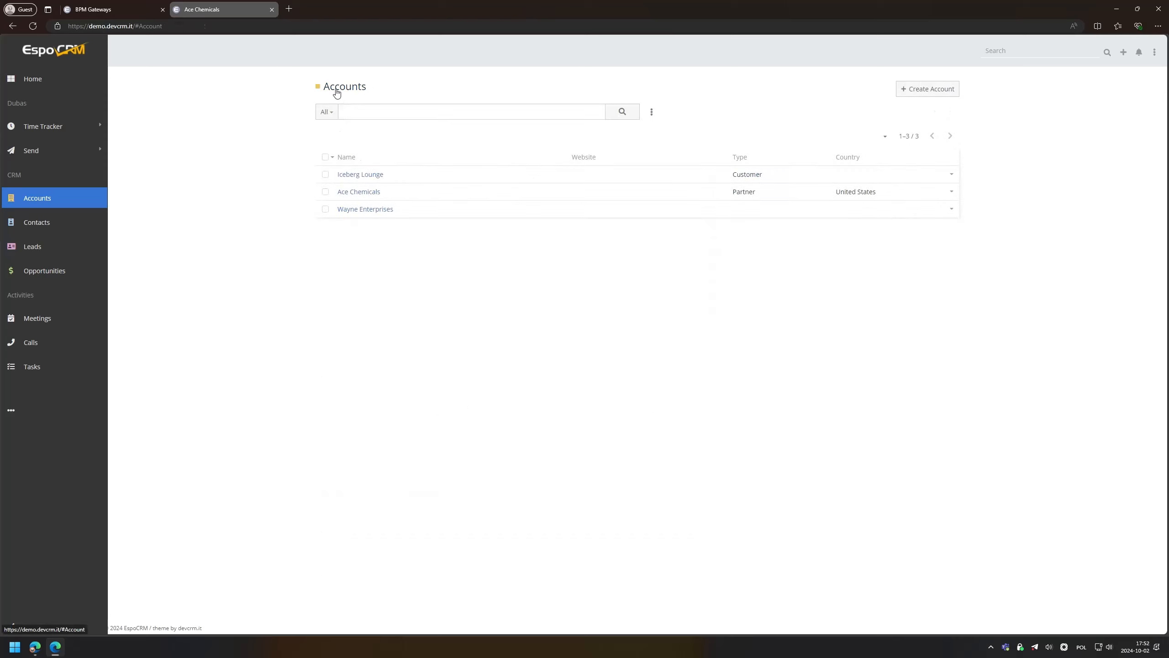
left_click(359, 174)
left_click(955, 93)
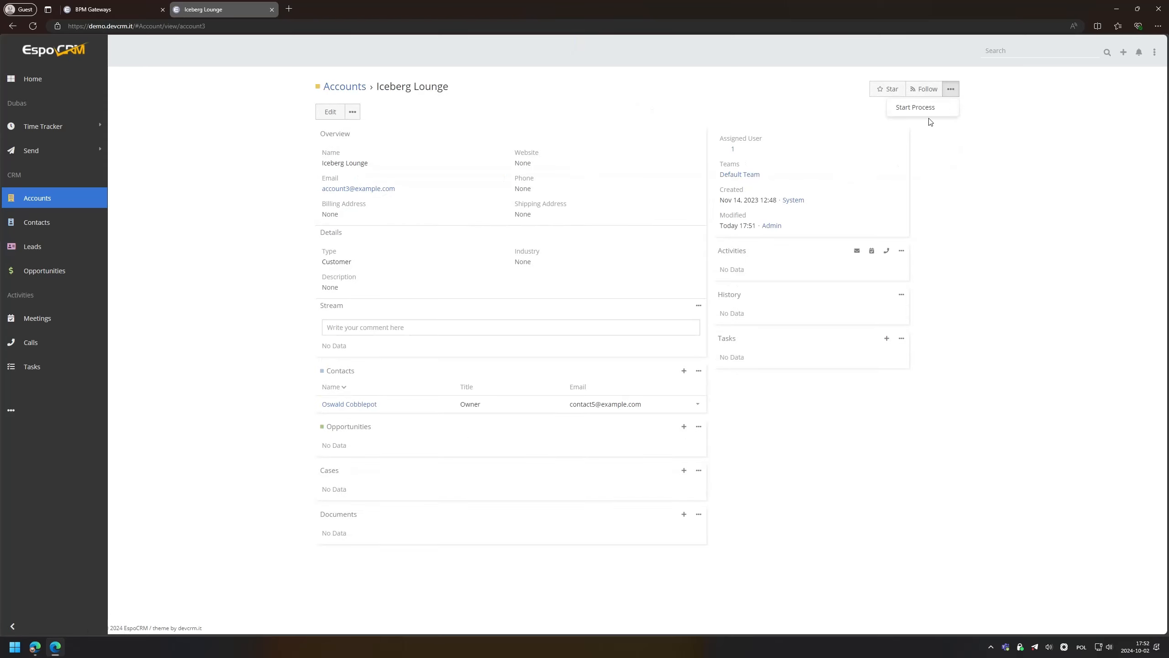
left_click(927, 108)
left_click(796, 206)
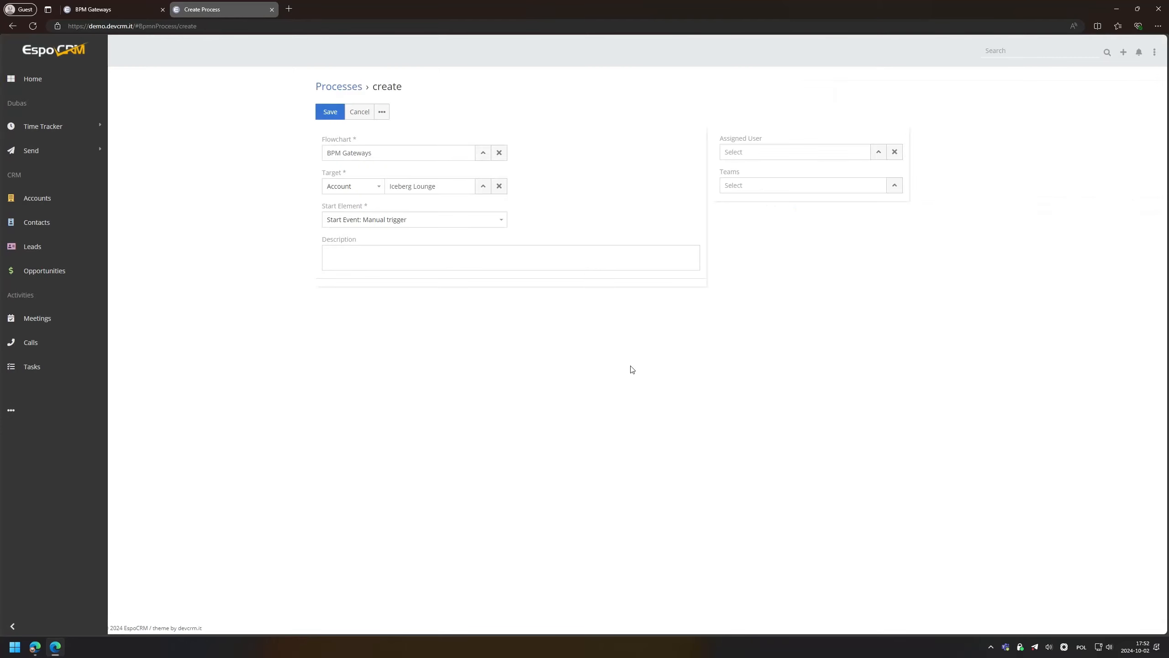
left_click(327, 113)
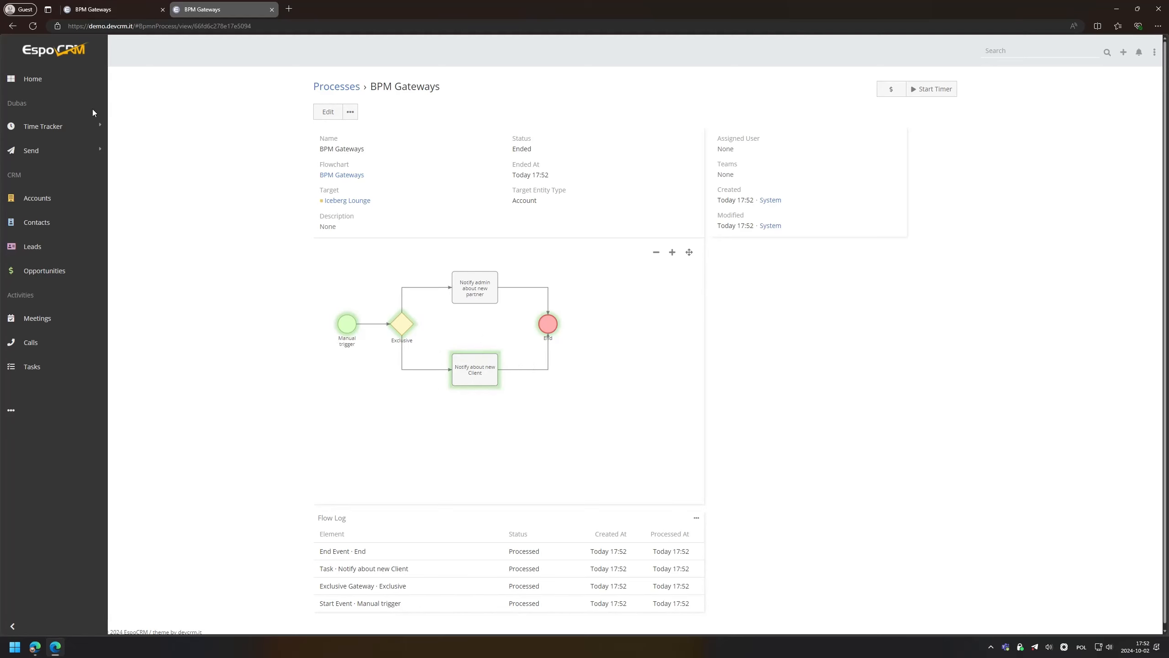
Open the Ace Chemicals account and check the notifications for the message sent by the Iceberg Lounge process.
left_click(46, 203)
left_click(341, 173)
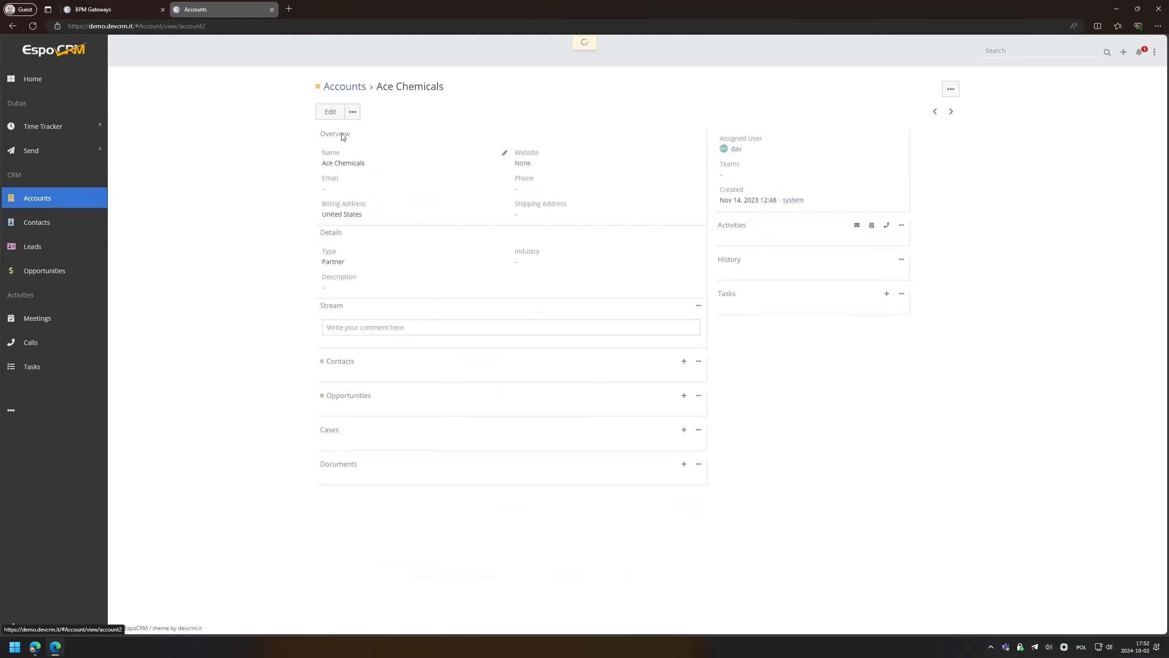
left_click(951, 89)
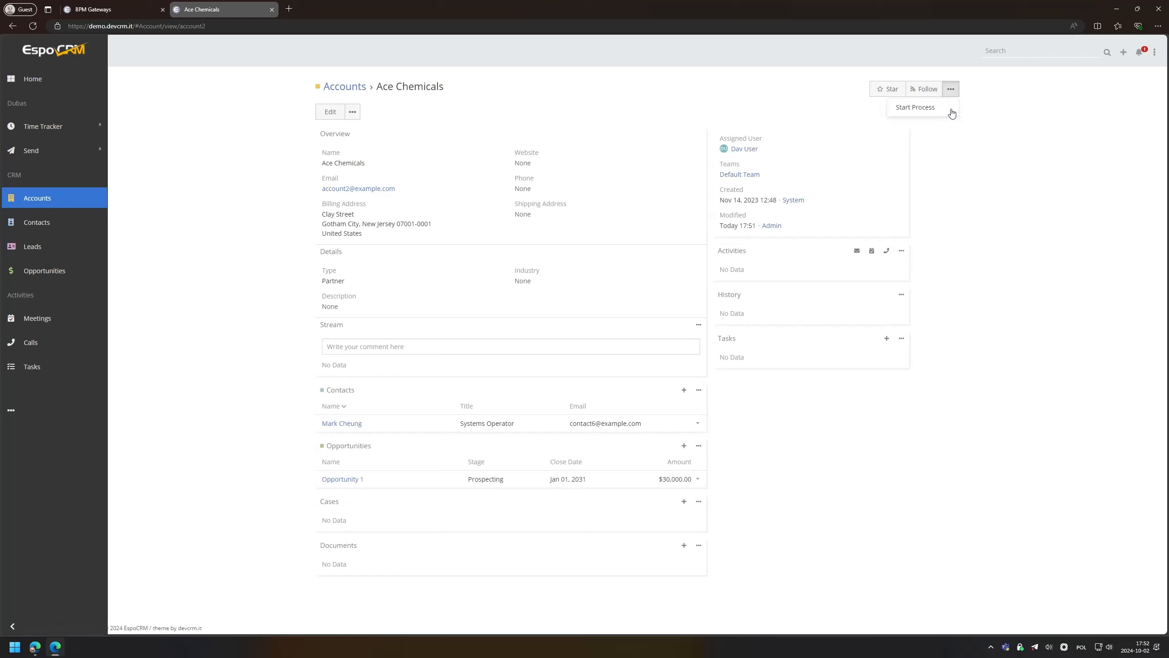
left_click(1139, 52)
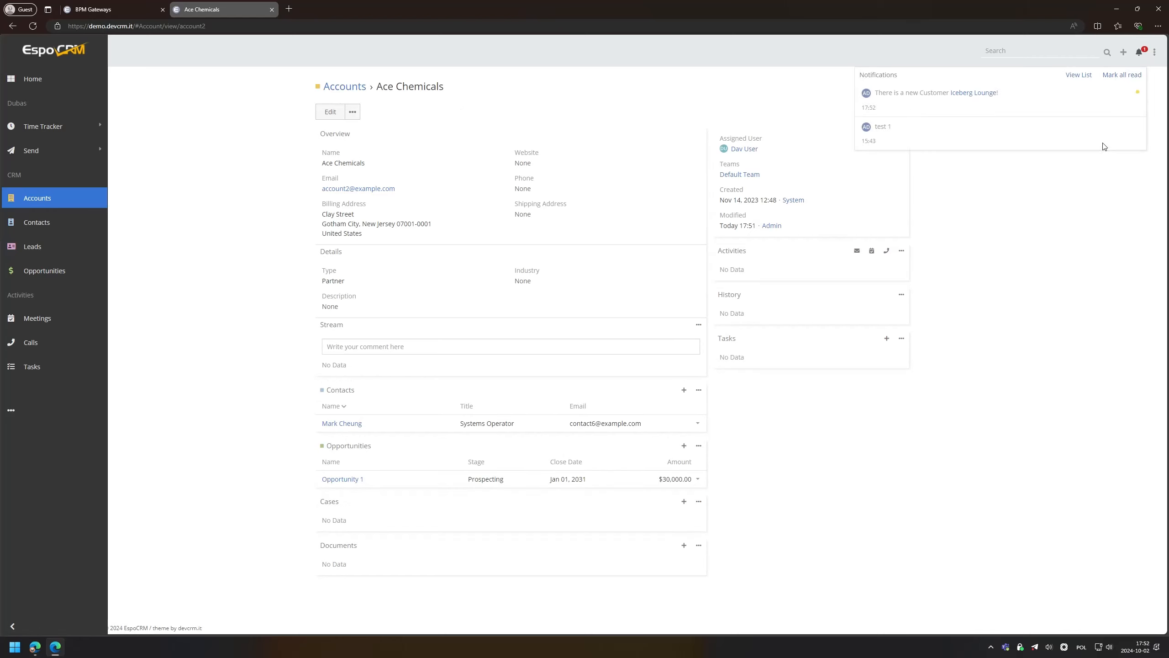
left_click(976, 228)
Start and save a BPM Gateways process for the Ace Chemicals account.
left_click(951, 89)
left_click(920, 109)
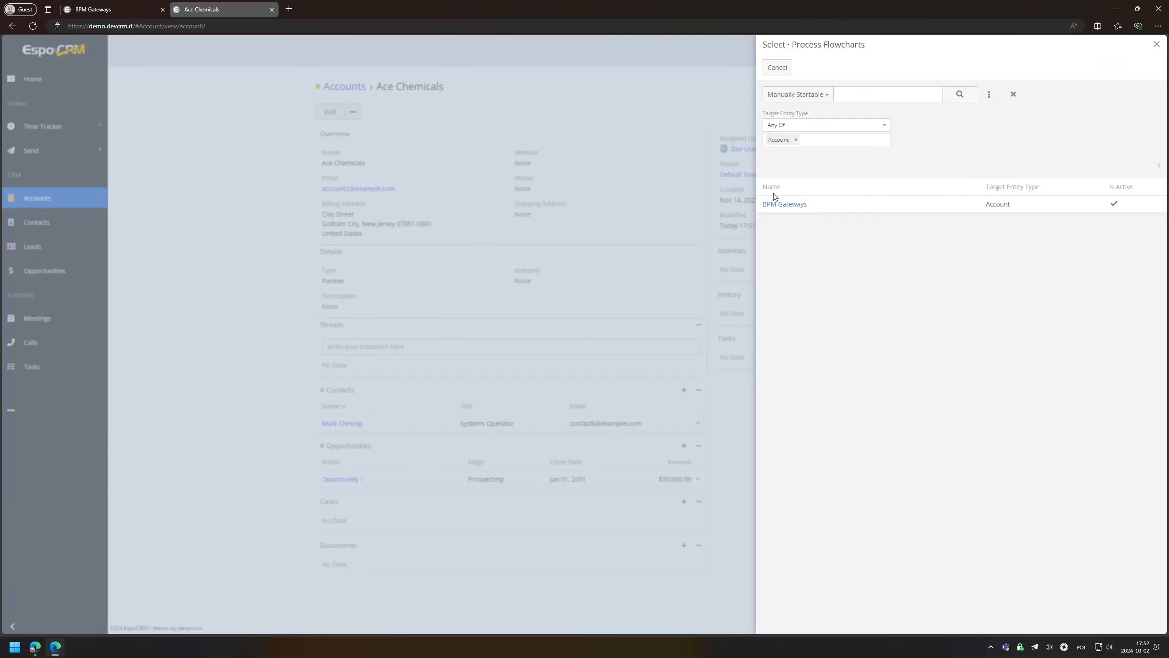
left_click(803, 204)
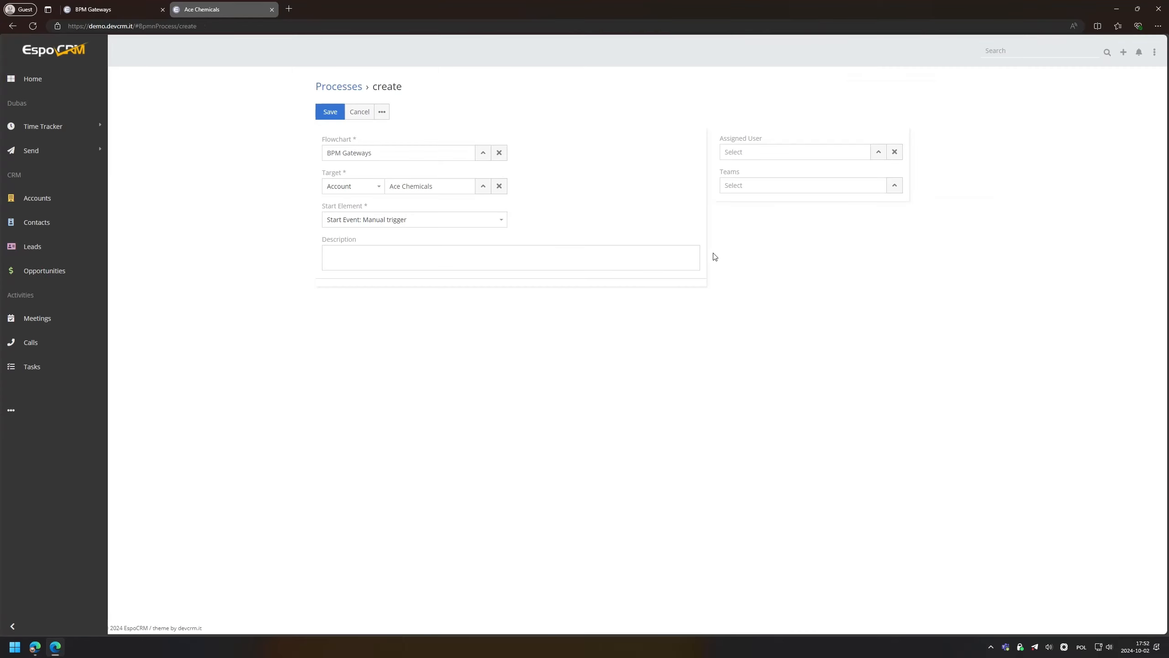
left_click(327, 112)
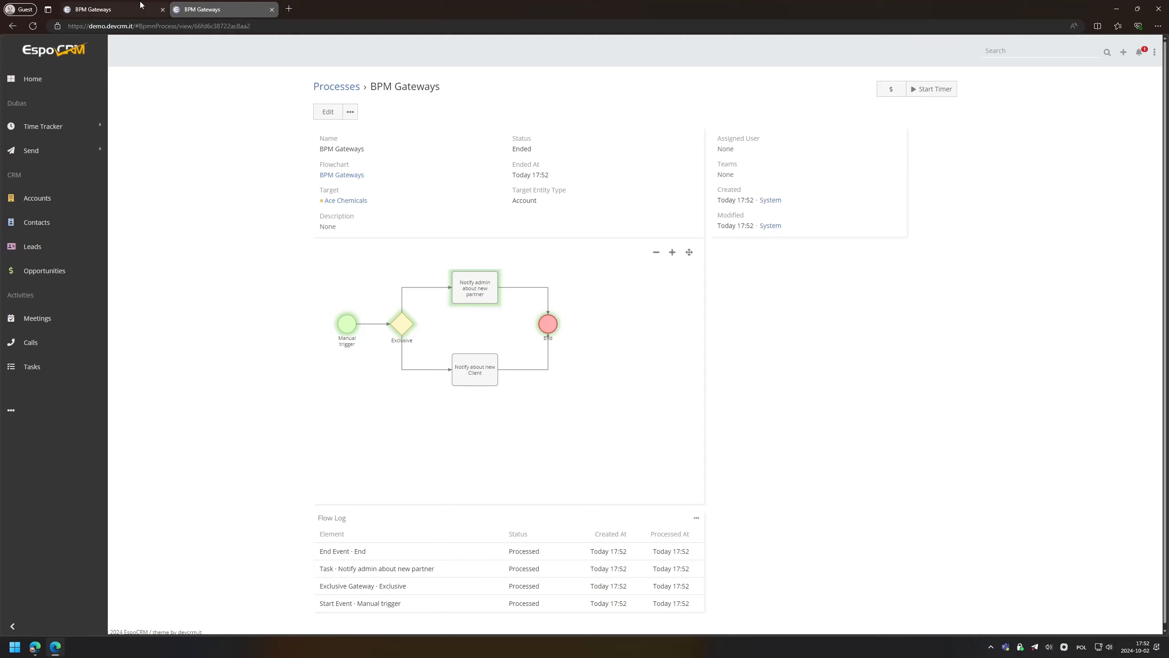
Close the process tab, refresh the flowchart's process list, and open the BPM Gateways flowchart for editing.
left_click(272, 9)
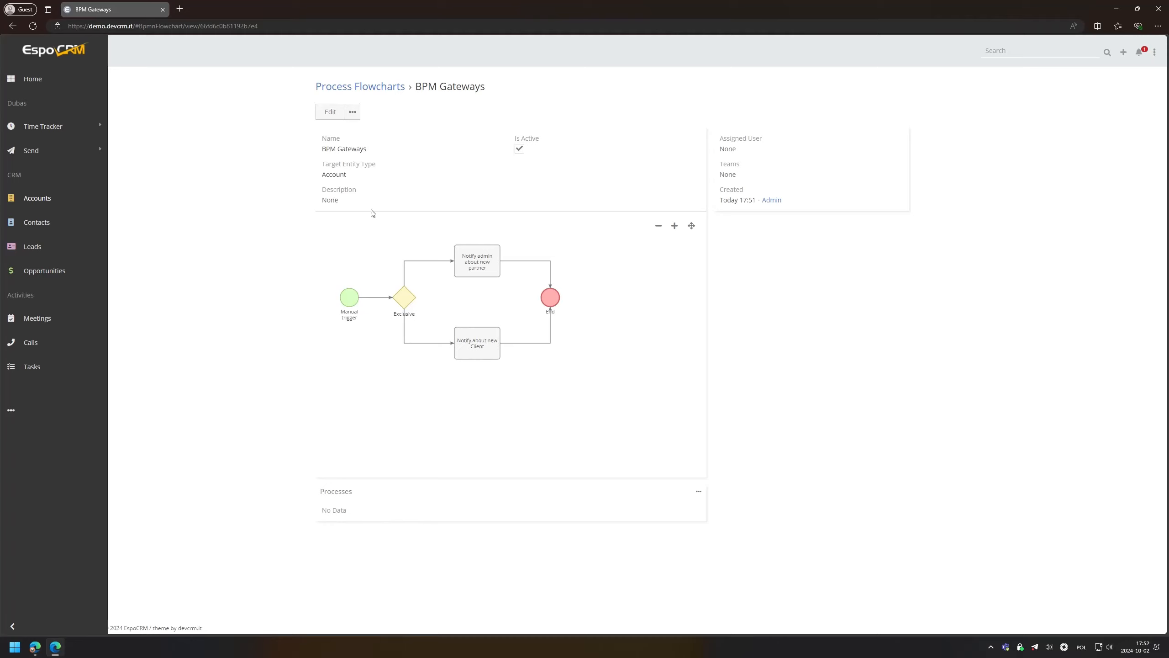
left_click(340, 492)
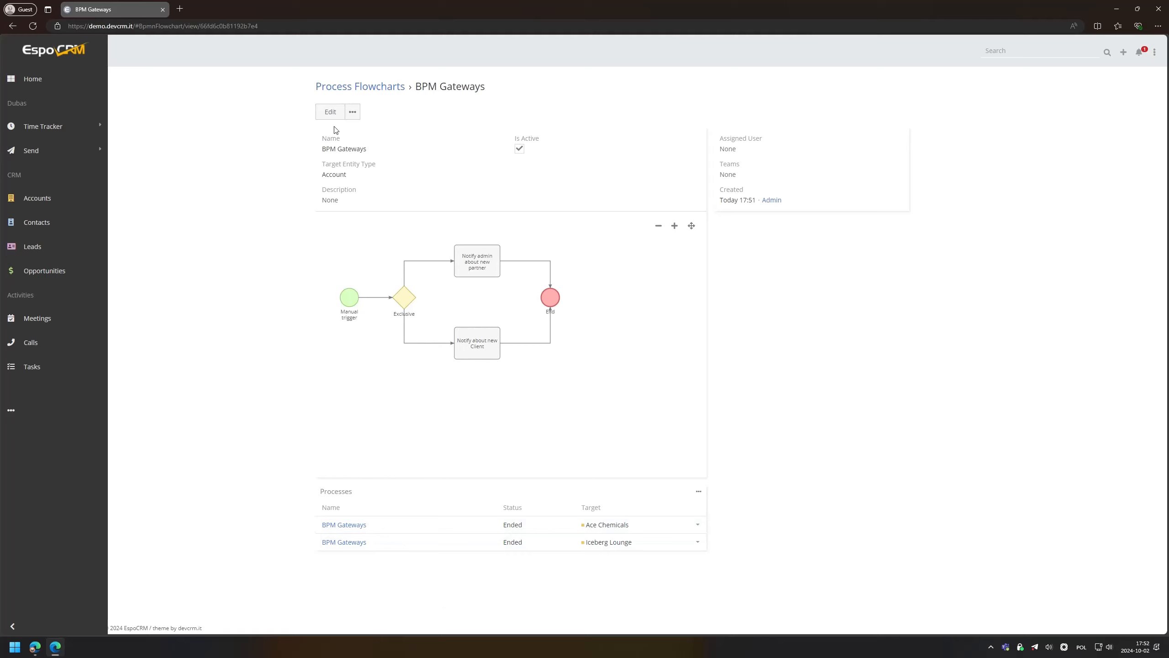
left_click(330, 111)
left_click_drag(561, 444, 593, 471)
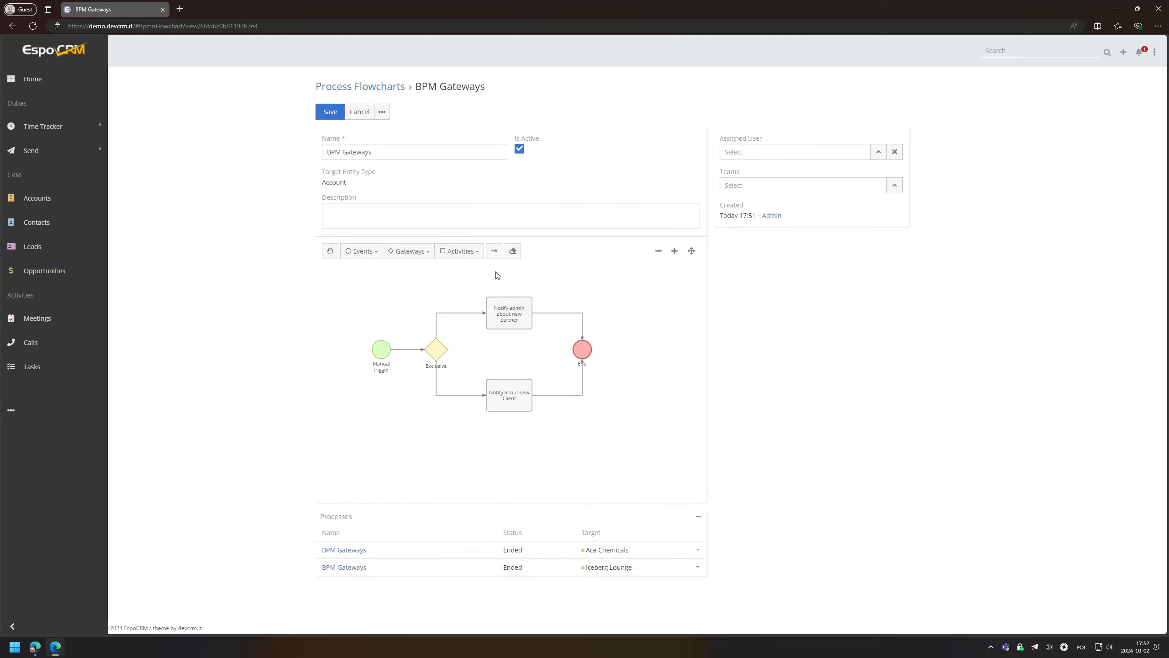
Delete the exclusive gateway and place an inclusive gateway in the same spot.
left_click(436, 349)
key("Delete")
left_click(406, 251)
left_click(428, 284)
left_click(435, 350)
Connect the manual trigger to the inclusive gateway, and the gateway to both notification tasks and the End event.
left_click_drag(382, 349, 495, 317)
left_click_drag(437, 346, 493, 399)
left_click_drag(436, 349, 582, 355)
Open the inclusive gateway's settings and add a Type condition under All for the "Notify admin about new partner" flow.
left_click(434, 351)
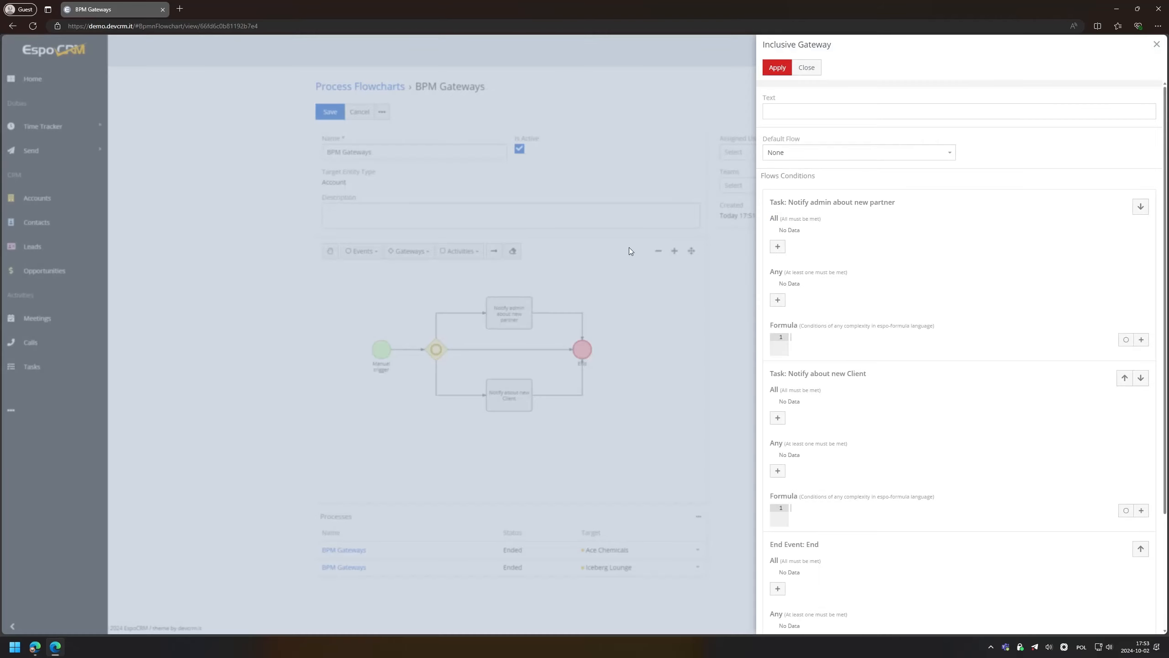
left_click(804, 157)
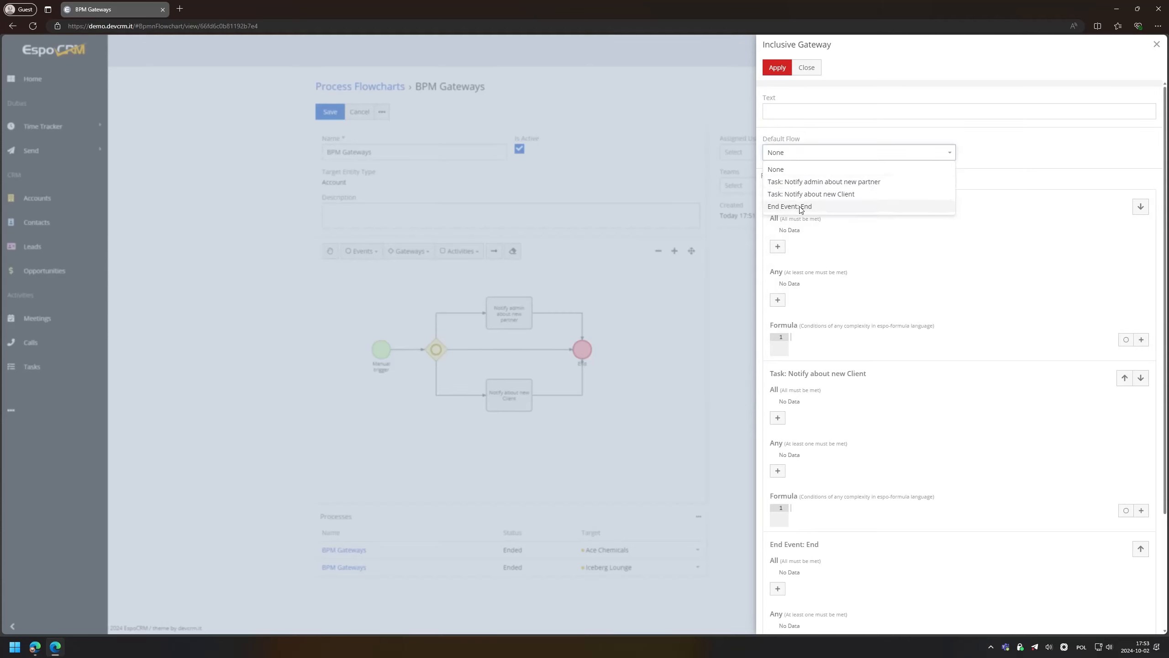
left_click(803, 226)
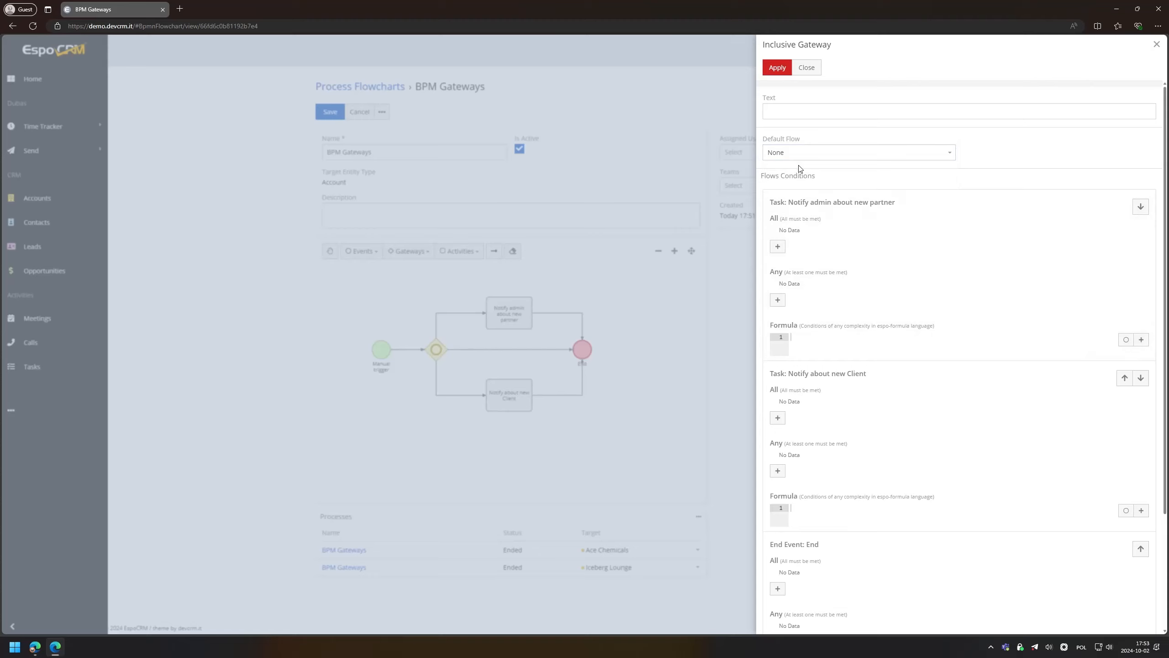
left_click(778, 246)
left_click(783, 252)
left_click(798, 68)
type("type")
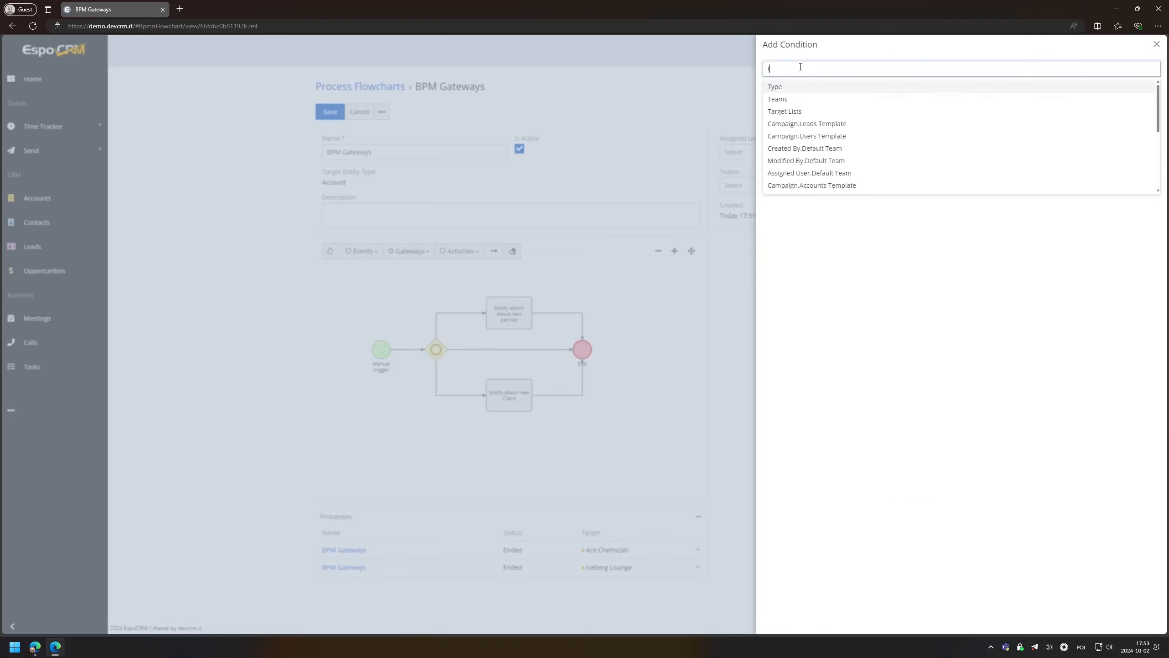
left_click(787, 94)
Set the gateway's text to "Inclusive".
left_click(798, 110)
type("Inclus")
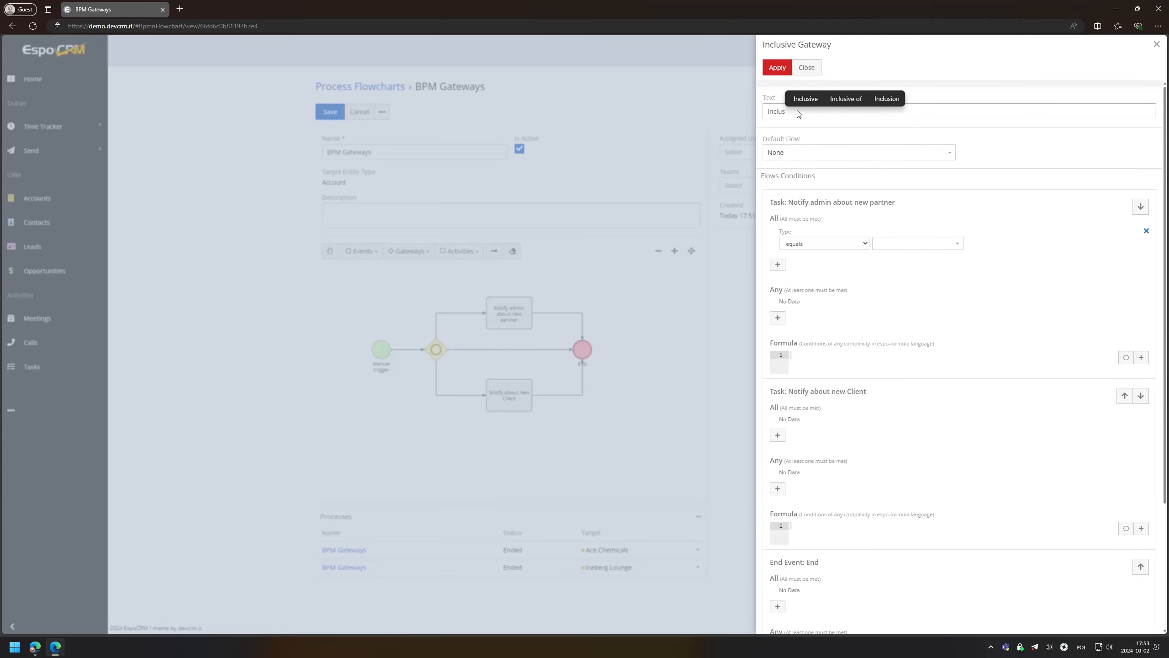
left_click(799, 99)
left_click(824, 180)
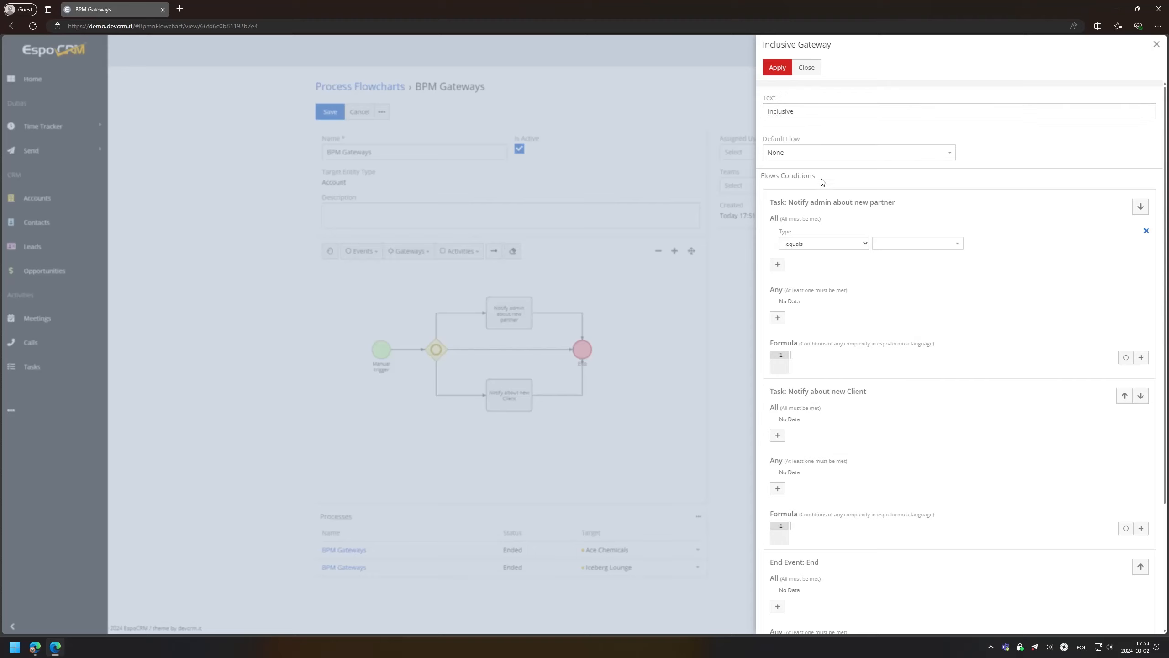
Set the condition of the "Notify admin about new partner" flow to Type equals Customer.
left_click(810, 245)
left_click(810, 245)
left_click(883, 244)
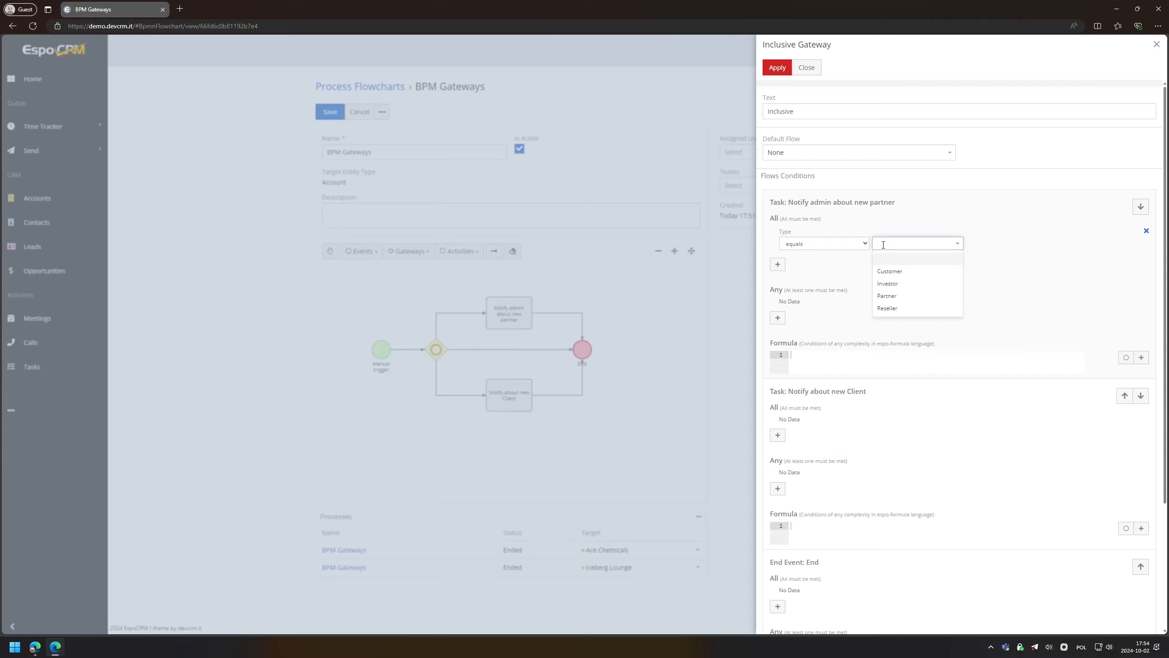
left_click(895, 272)
scroll(846, 297, "down", 3)
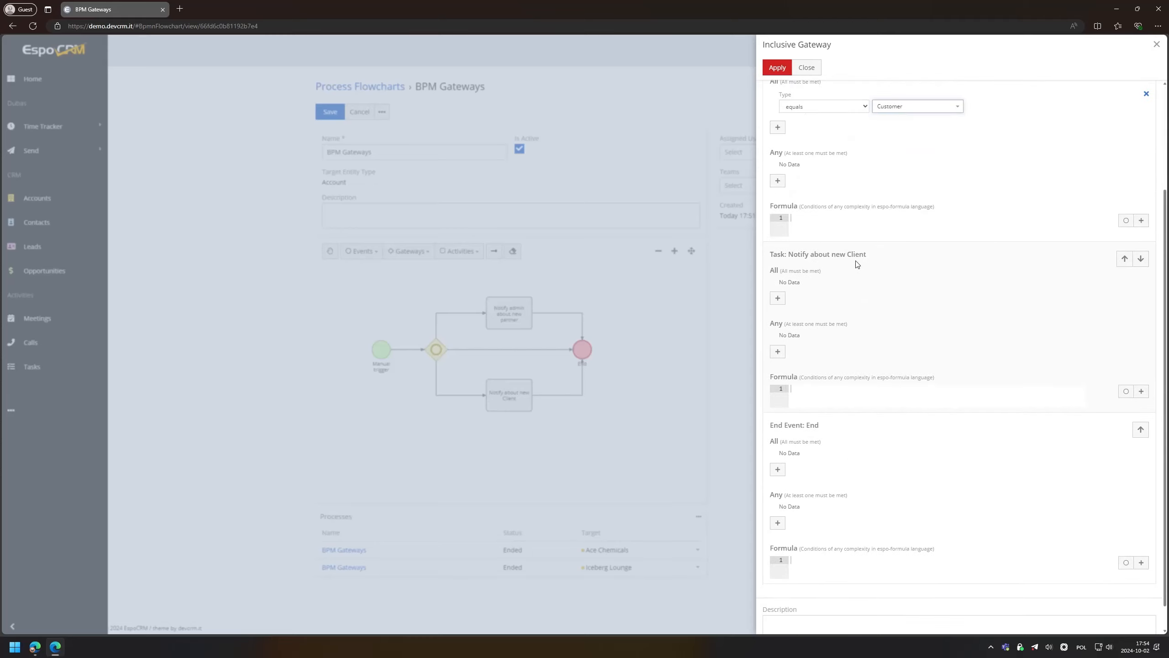
Add a Type condition under All for the "Notify about new Client" flow.
scroll(854, 263, "up", 2)
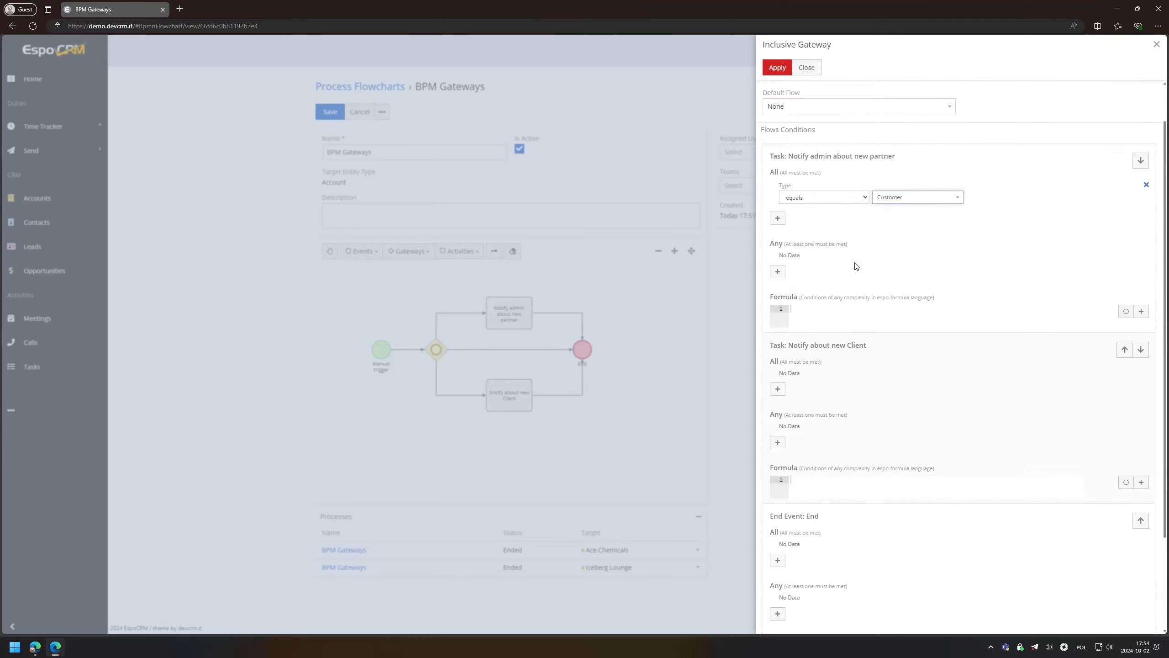
left_click(778, 390)
type("t")
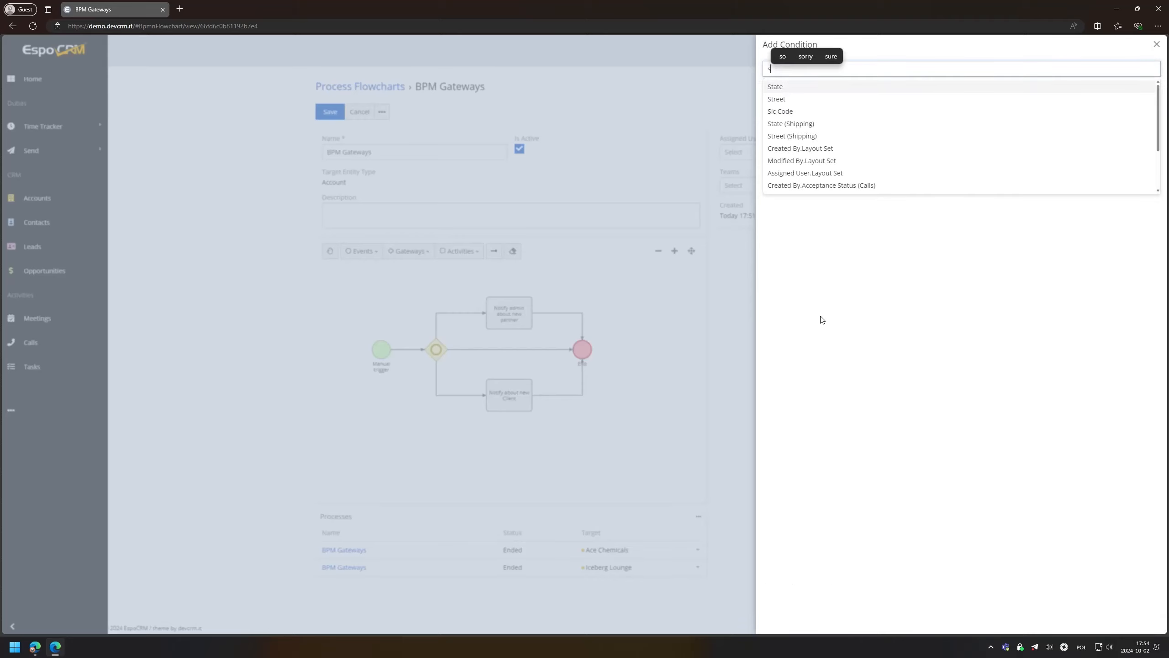
type("ype")
left_click(782, 87)
Add a Type condition under All for the End event flow.
scroll(811, 372, "down", 1)
scroll(810, 372, "down", 2)
left_click(777, 437)
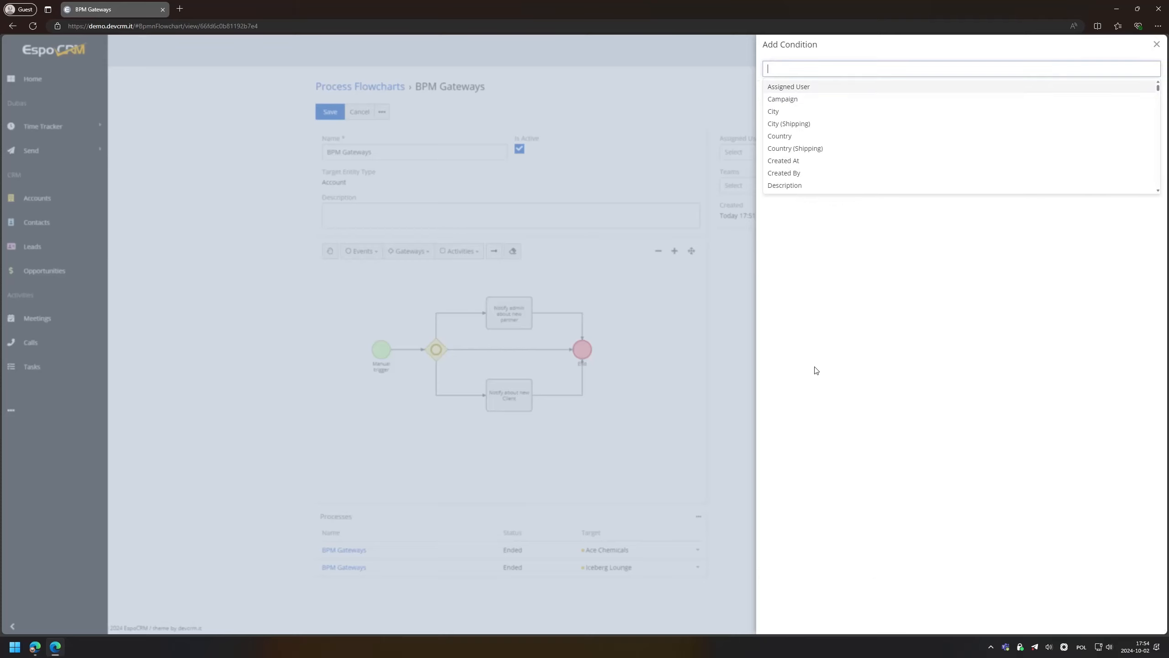
type("Type")
left_click(791, 87)
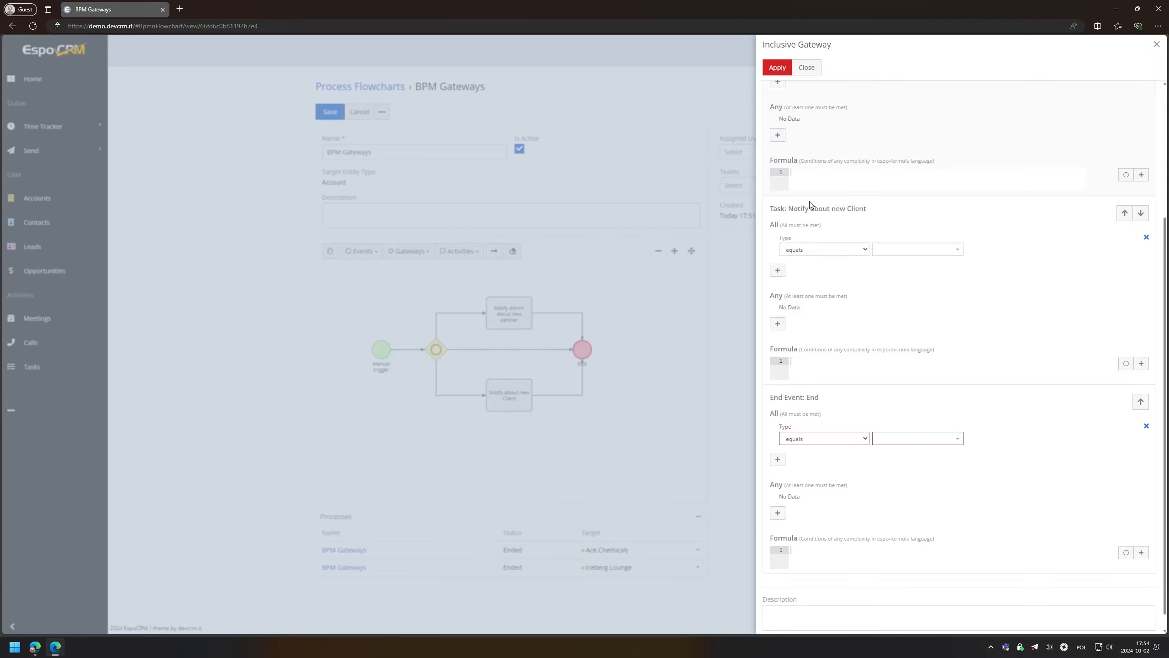
Set the condition of the "Notify about new Client" flow to Type equals Customer.
scroll(821, 393, "up", 2)
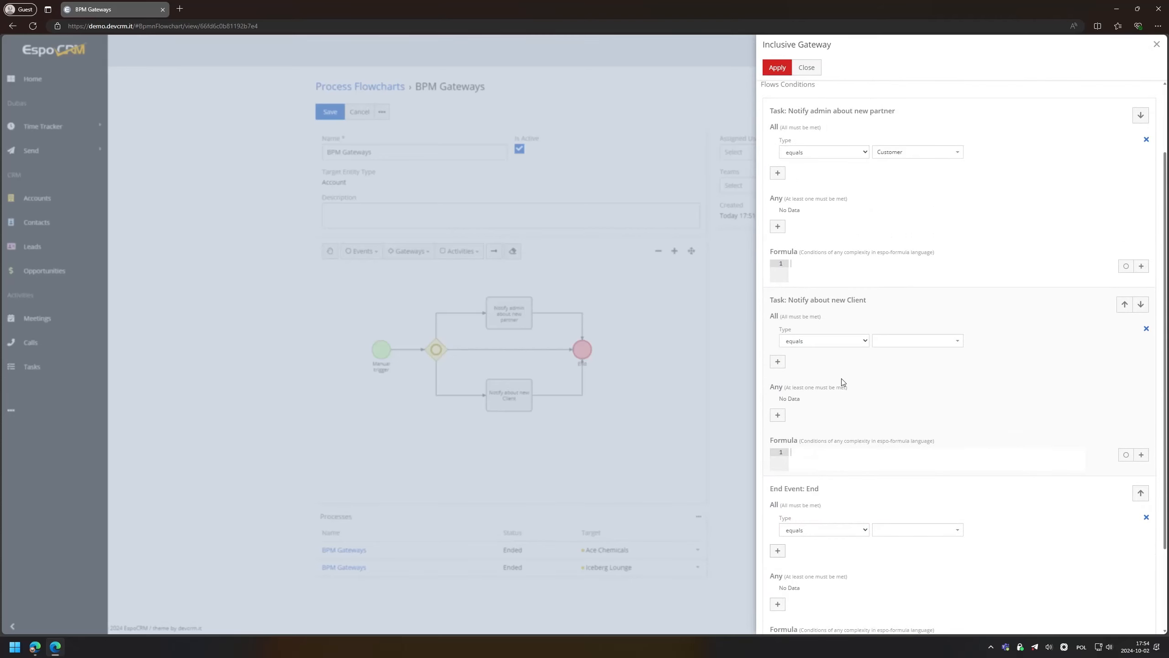
scroll(841, 378, "up", 1)
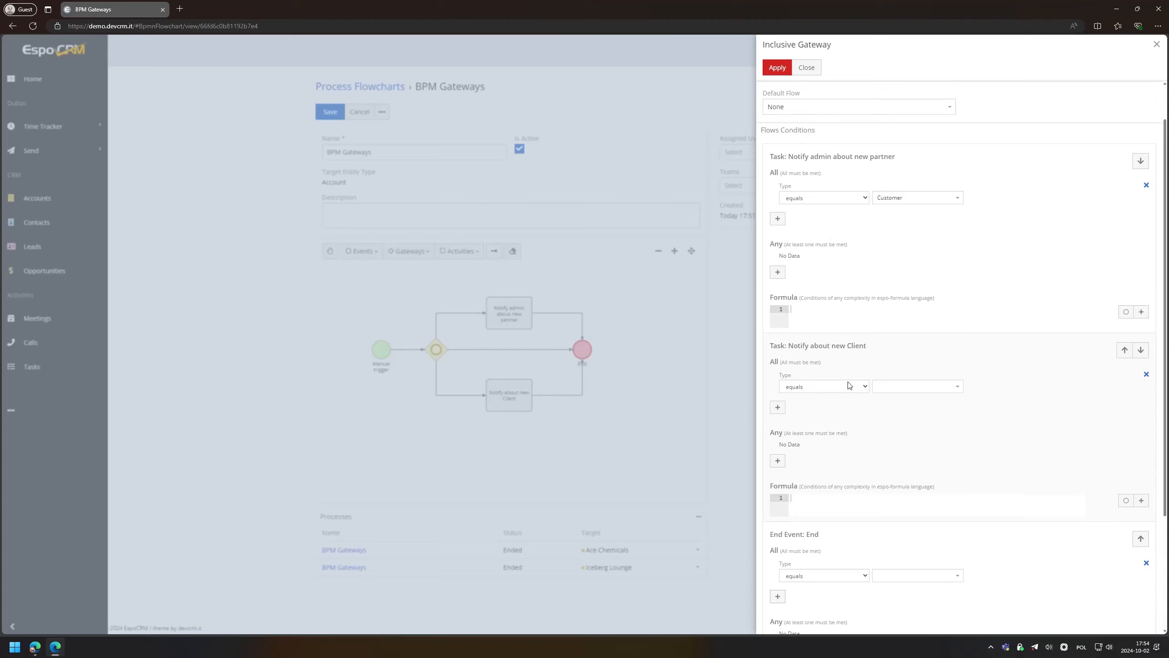
left_click(893, 389)
left_click(890, 417)
Set the End event flow's condition to Type not equals Customer and apply the gateway settings.
scroll(897, 415, "down", 3)
left_click(895, 420)
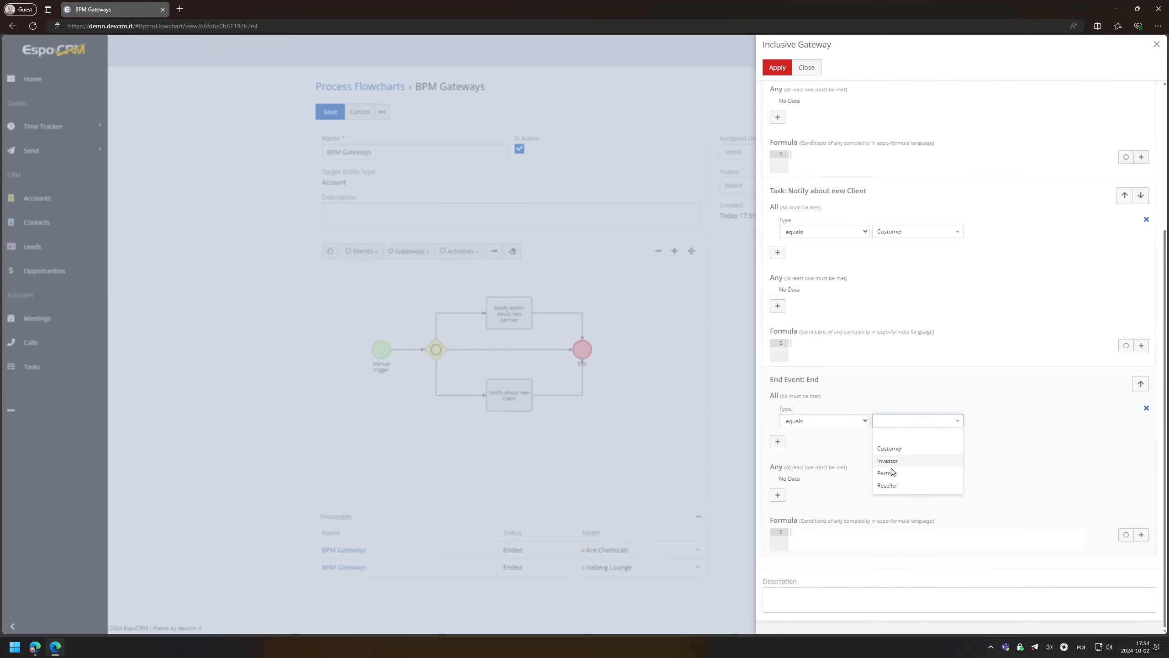
left_click(824, 419)
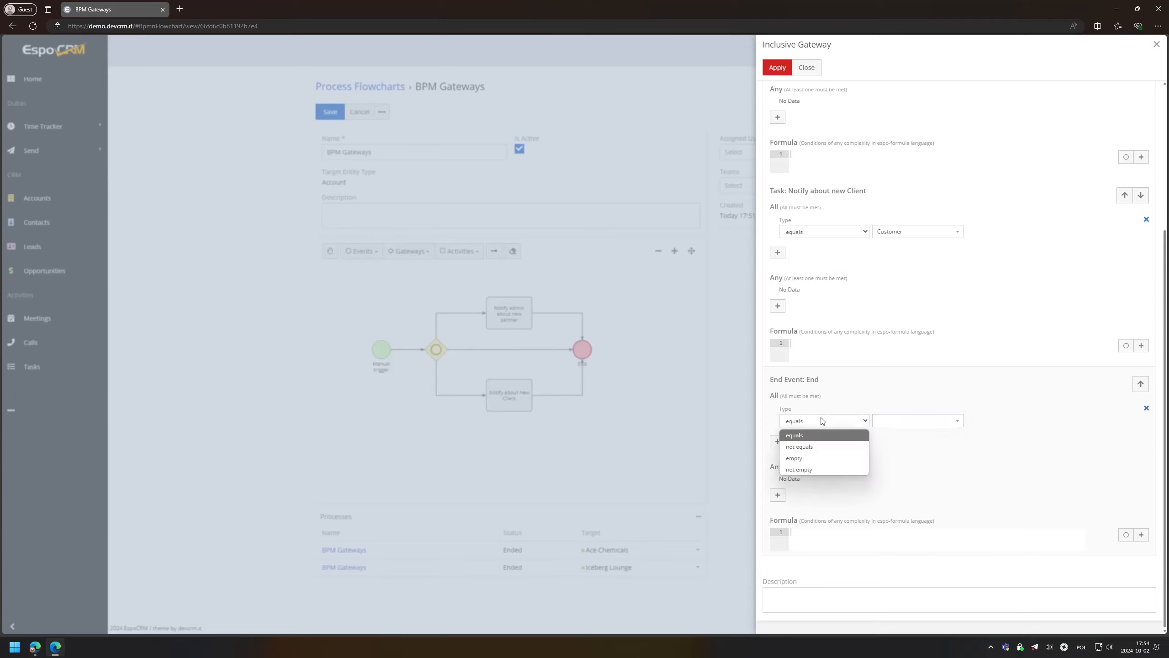
left_click(815, 446)
left_click(902, 421)
left_click(901, 437)
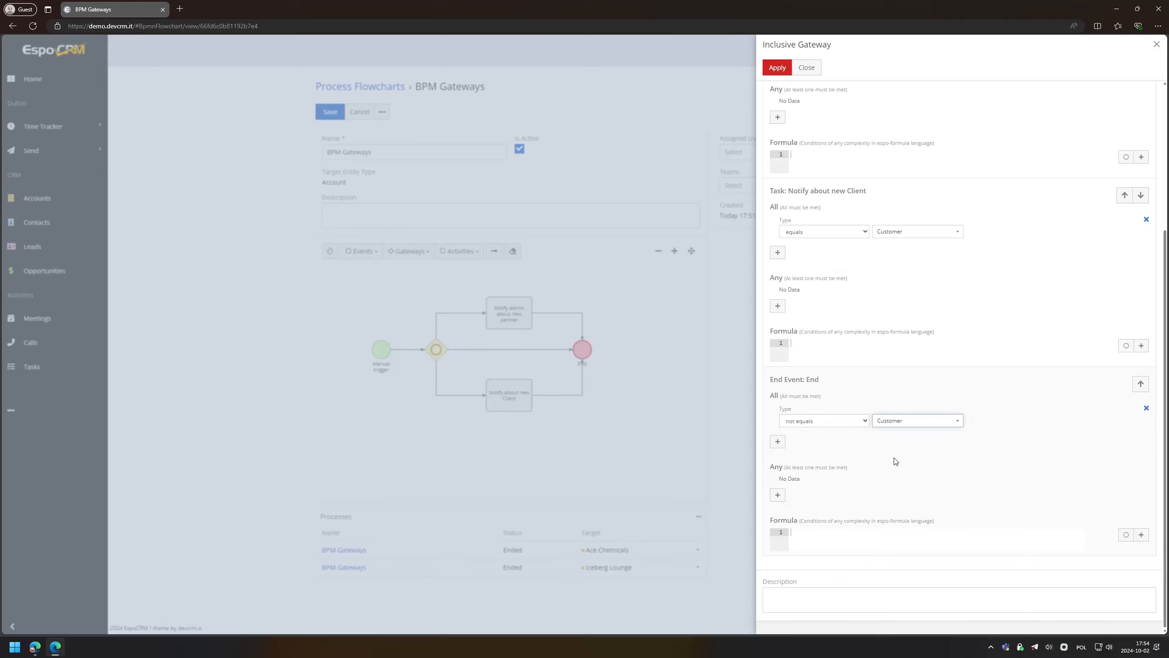
scroll(828, 387, "up", 5)
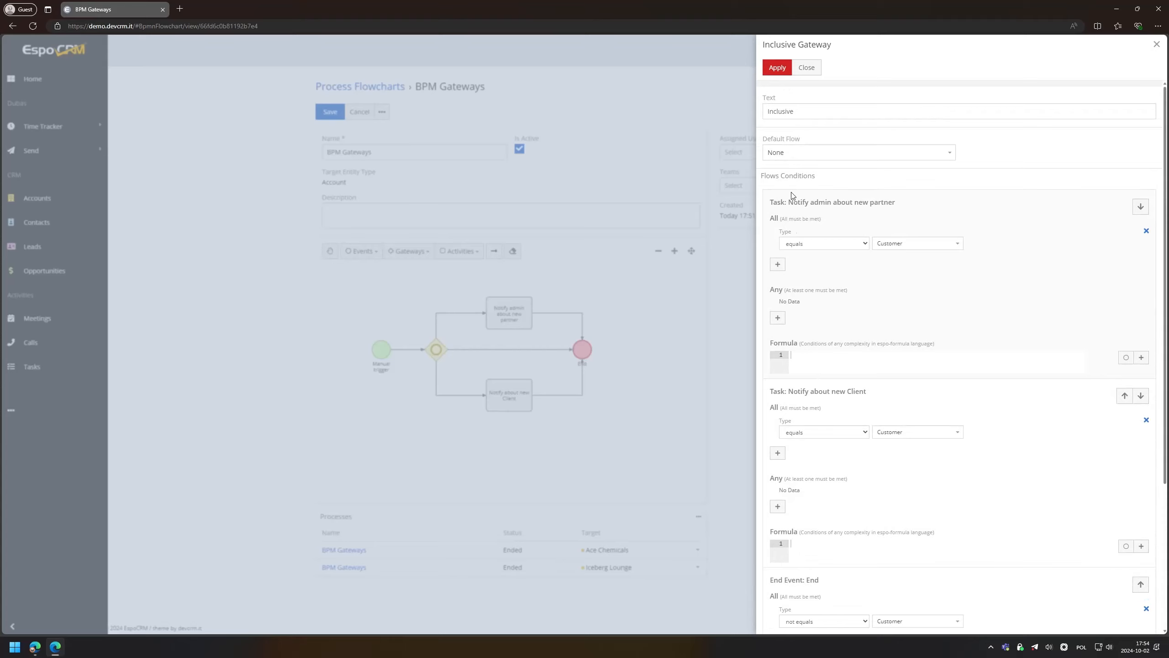
left_click(776, 67)
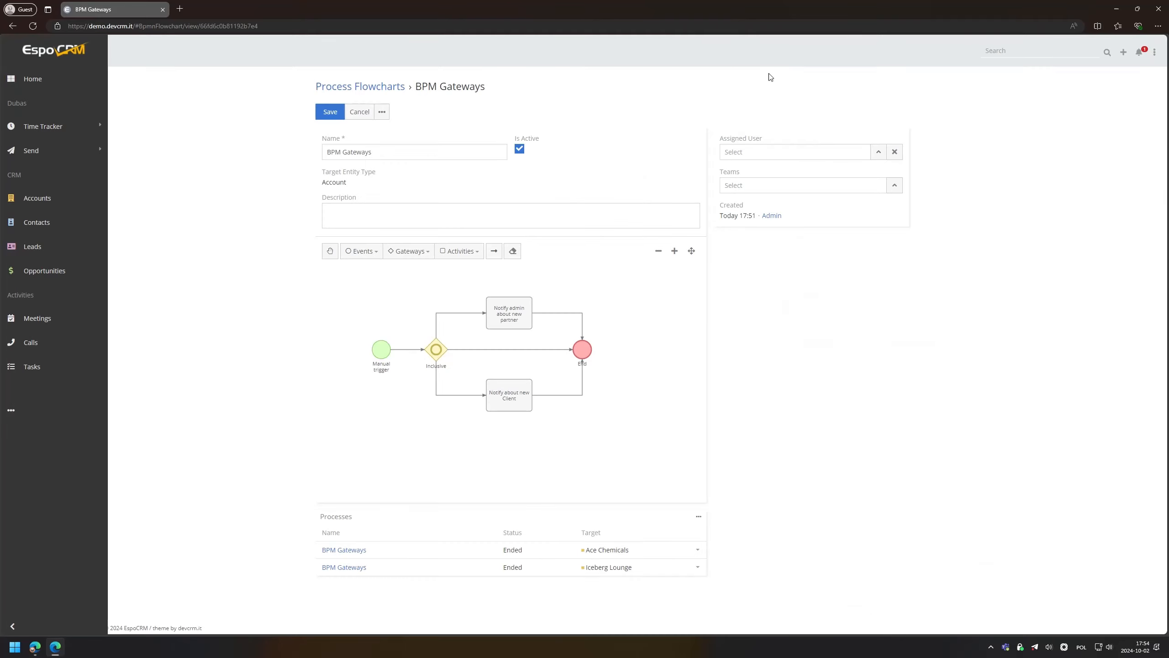
Change the text of the partner notification task to "Notify admin about new Customer".
left_click(509, 315)
left_click_drag(808, 112, 865, 113)
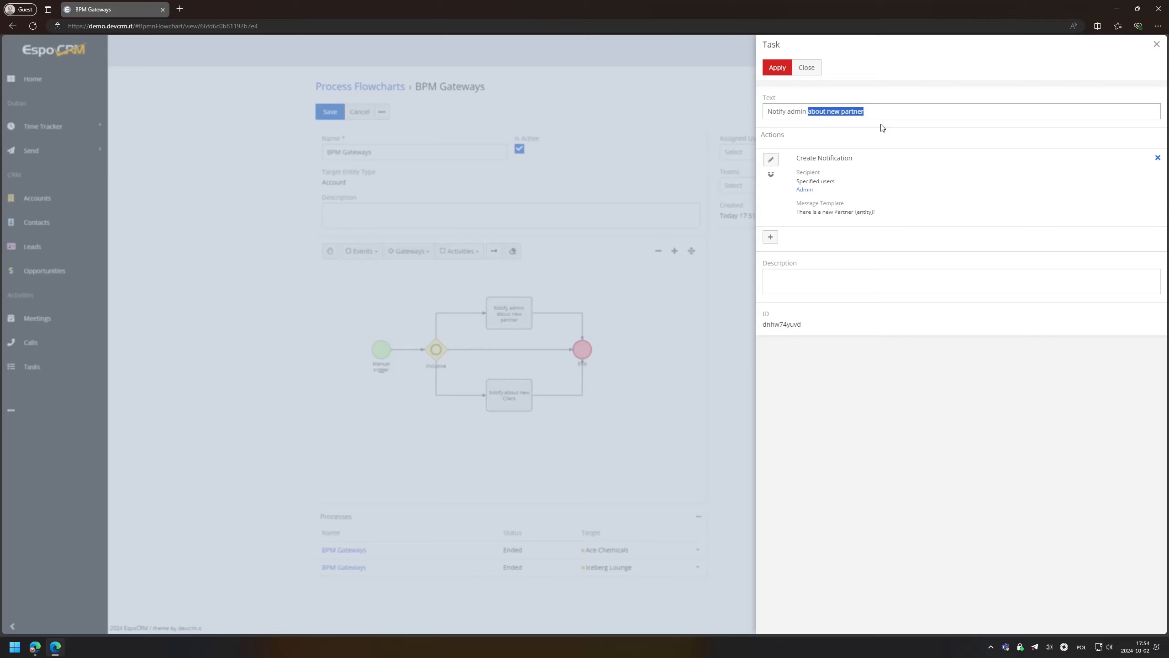
type("a")
type("ustomer")
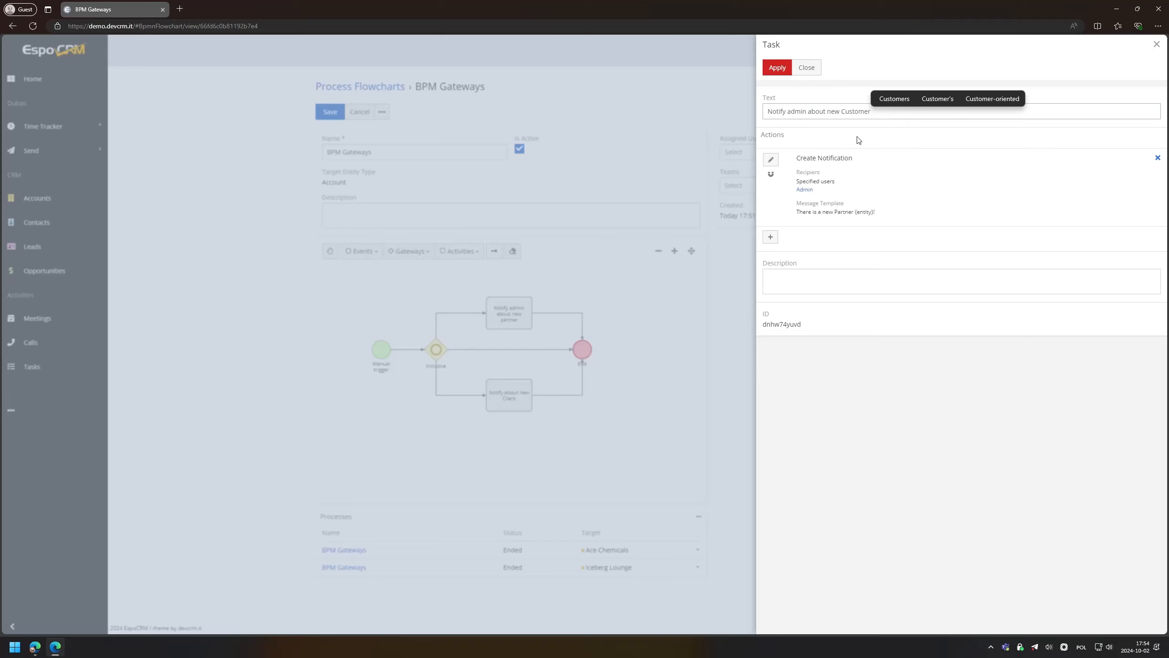
Replace the account type word in this task's notification message template and apply the changes.
left_click(775, 164)
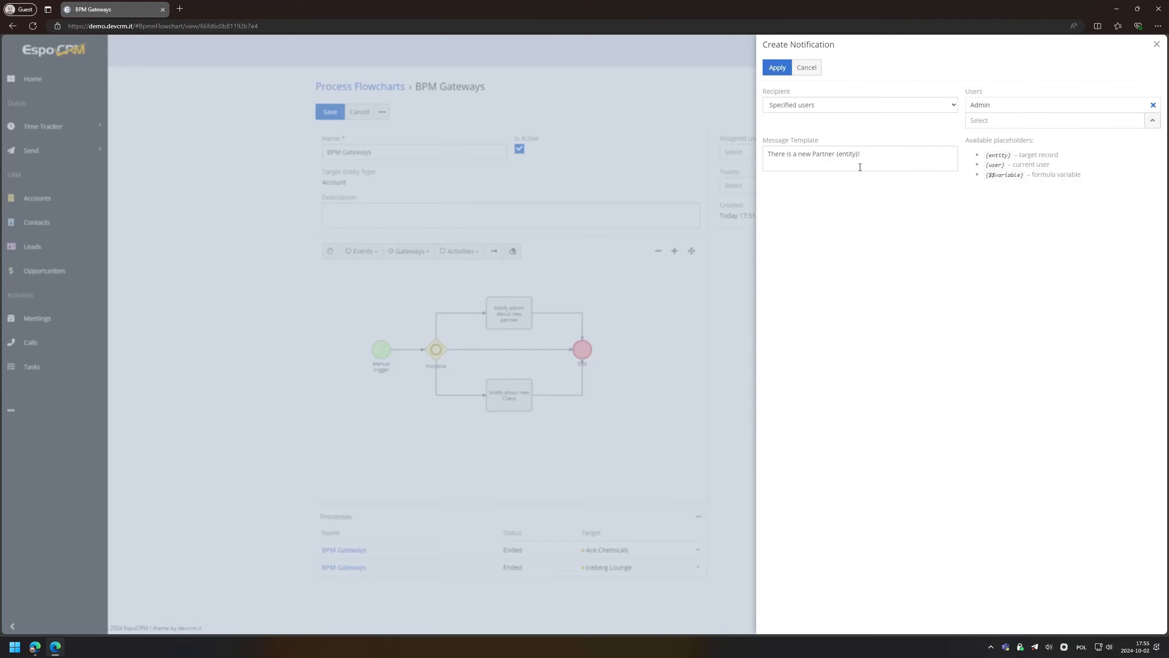
double_click(830, 155)
type("Partner")
left_click(776, 68)
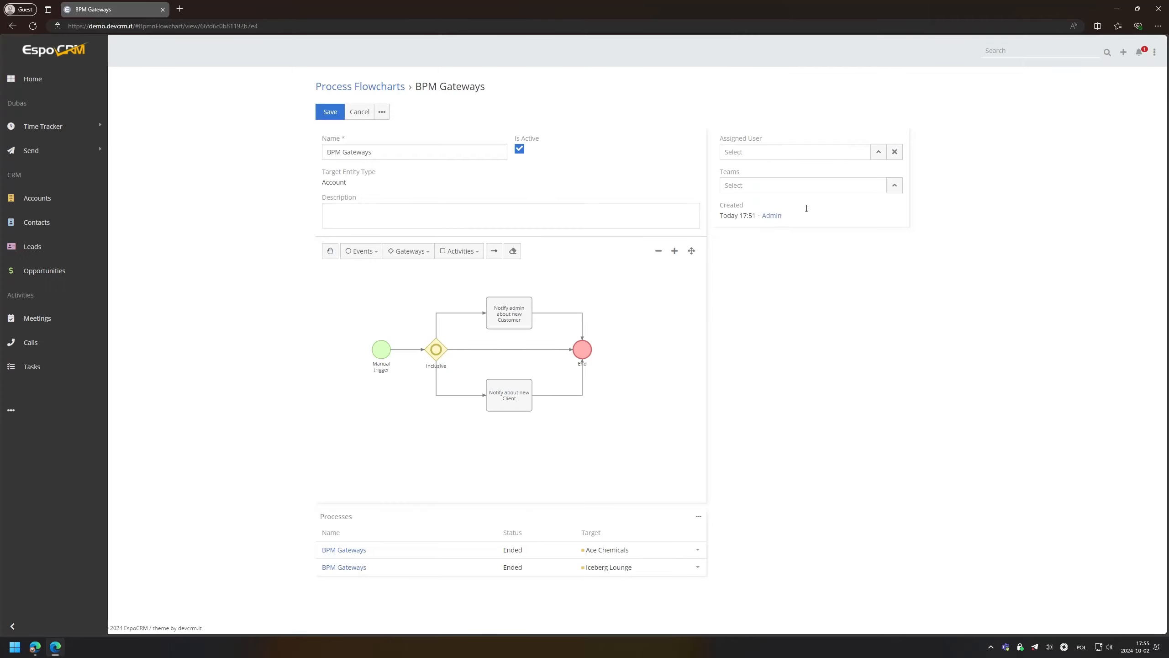
Add a Create Record action for the Call entity to the "Notify about new Client" task.
left_click(525, 387)
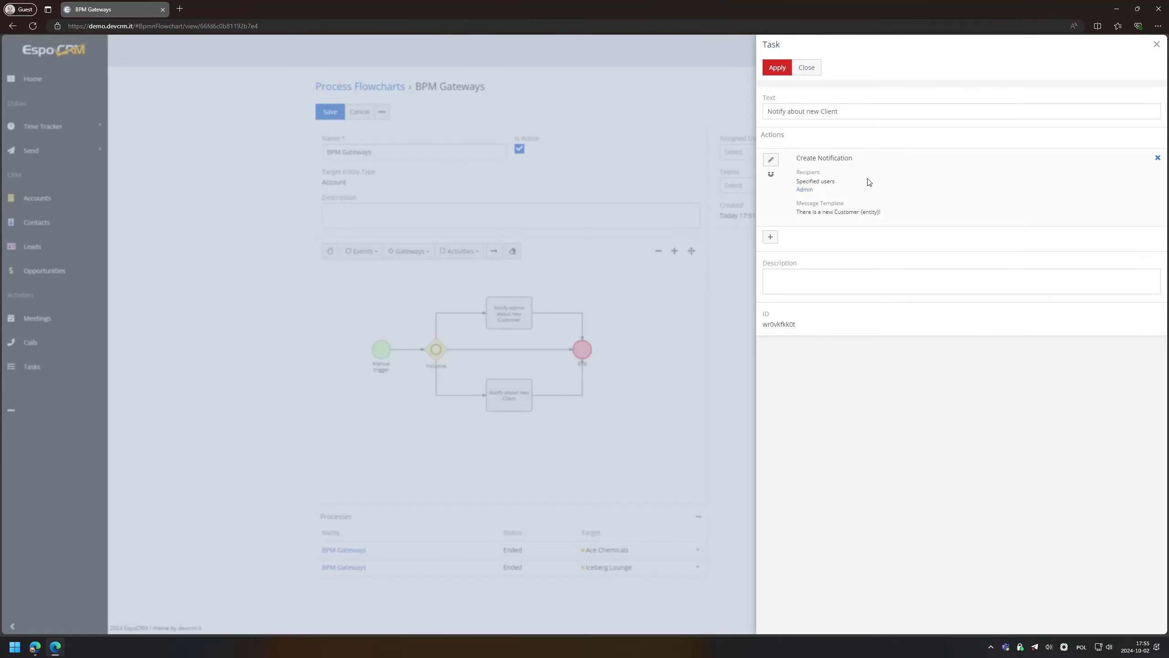
left_click(769, 236)
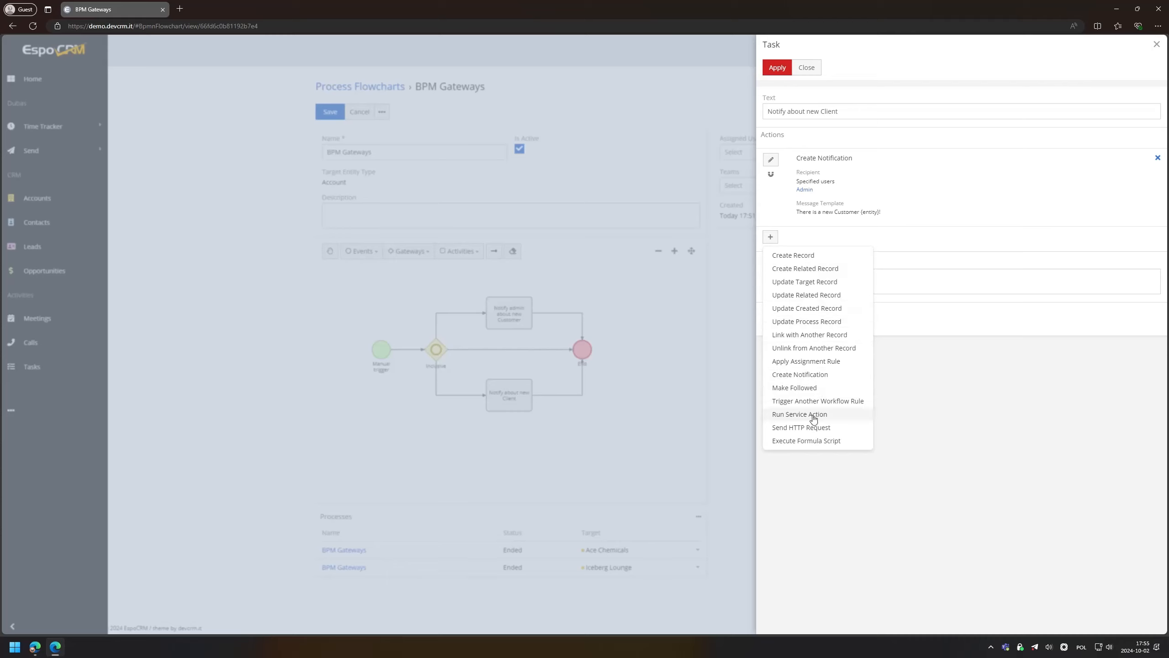
left_click(793, 256)
left_click(842, 104)
type("me")
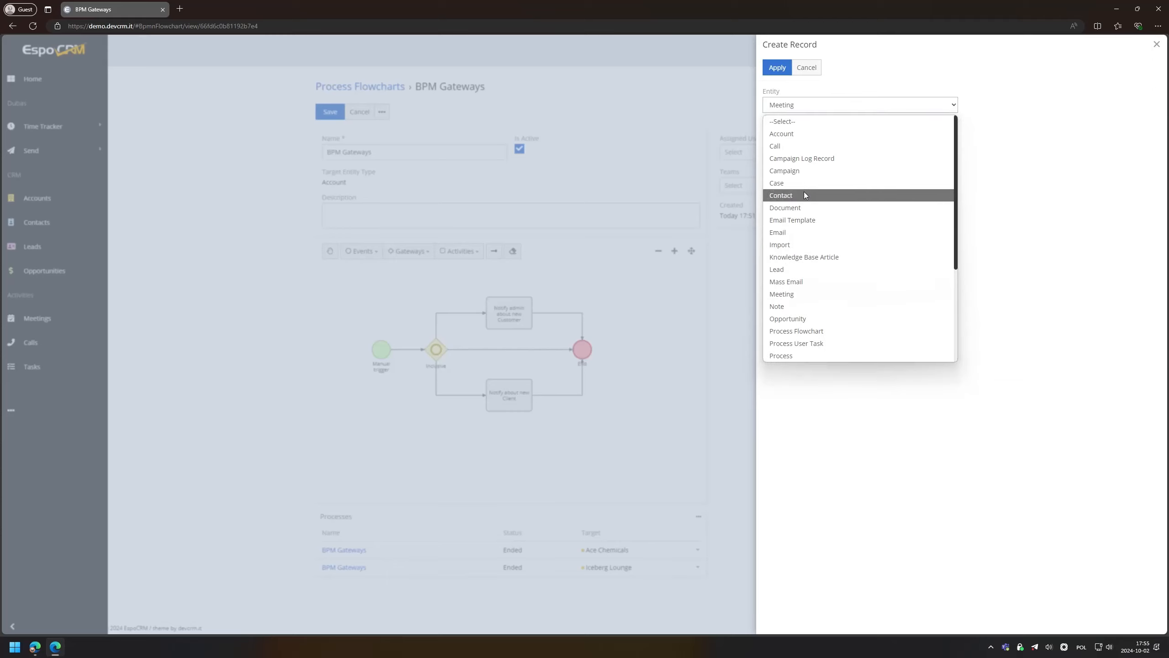
left_click(796, 146)
left_click(792, 131)
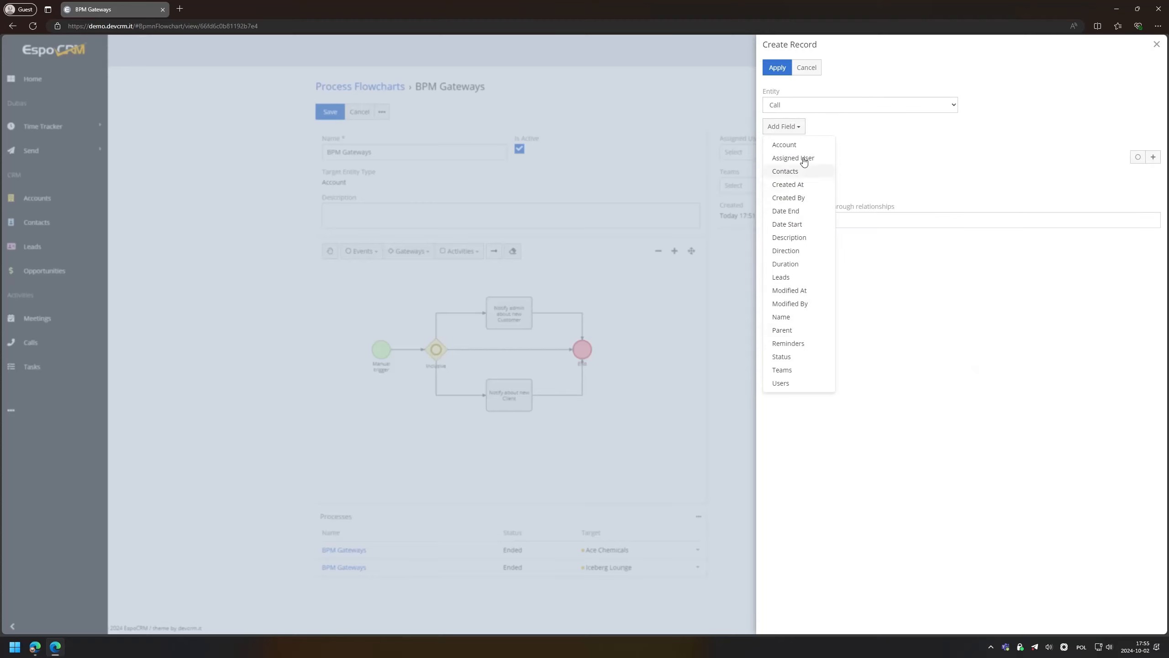
left_click(801, 146)
left_click(824, 164)
left_click(832, 183)
left_click(879, 164)
left_click(879, 166)
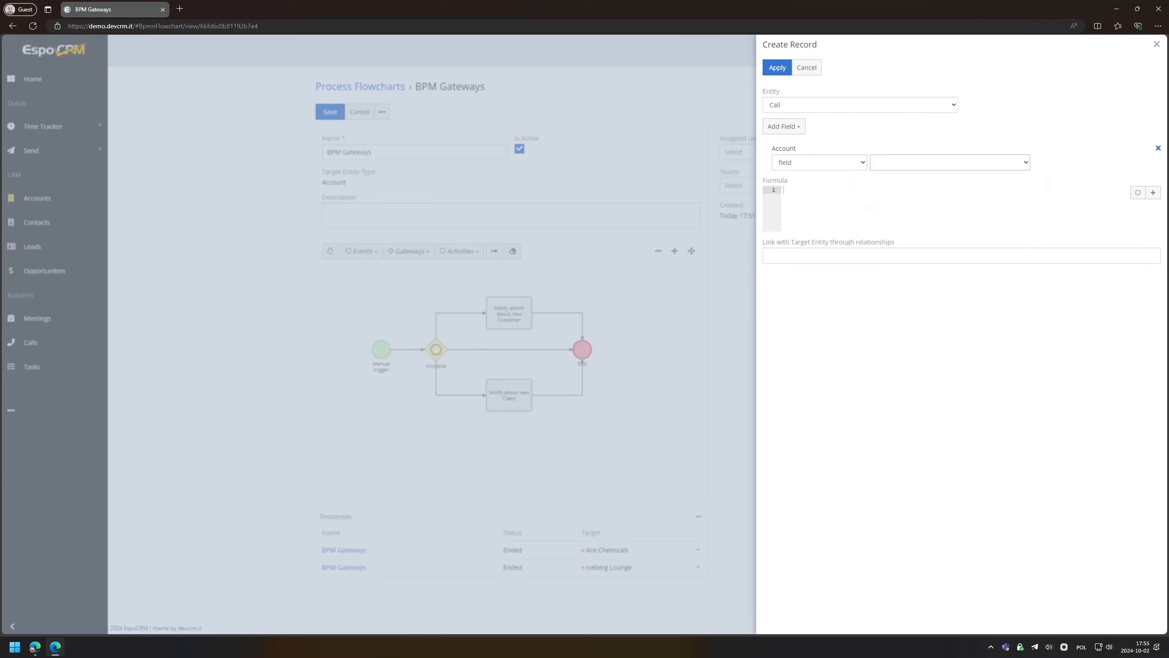
left_click(1157, 148)
Link the Call record with the target entity through Account and Parent, and set its Name field to "Discovery call".
left_click(880, 225)
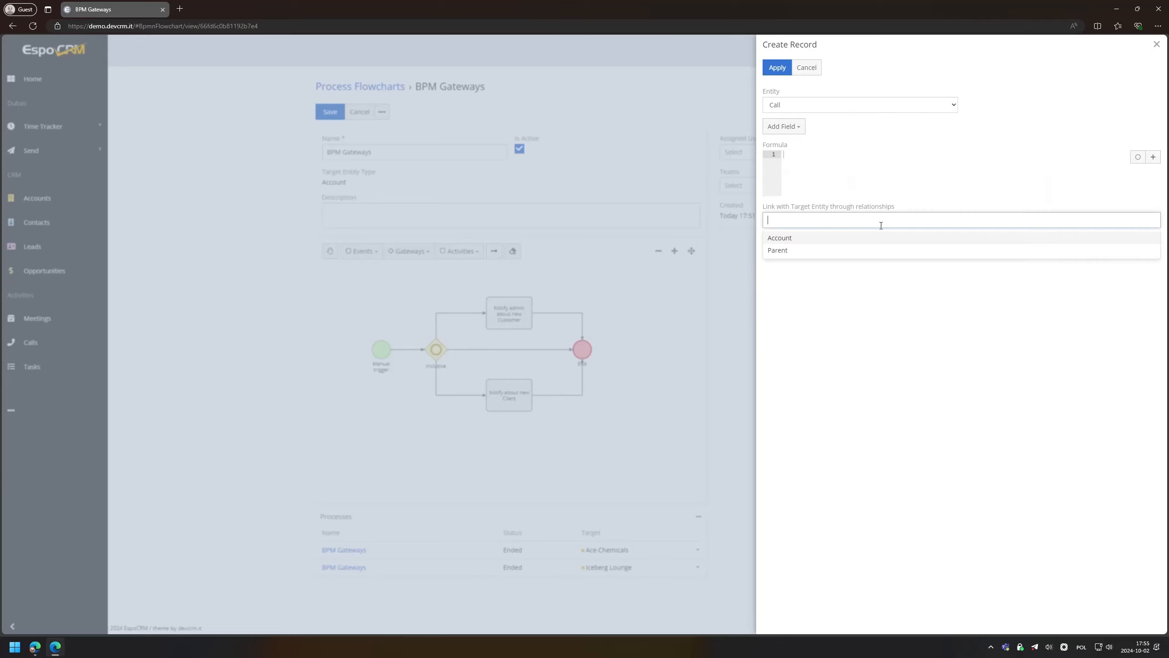
left_click(846, 238)
left_click(844, 238)
left_click(782, 126)
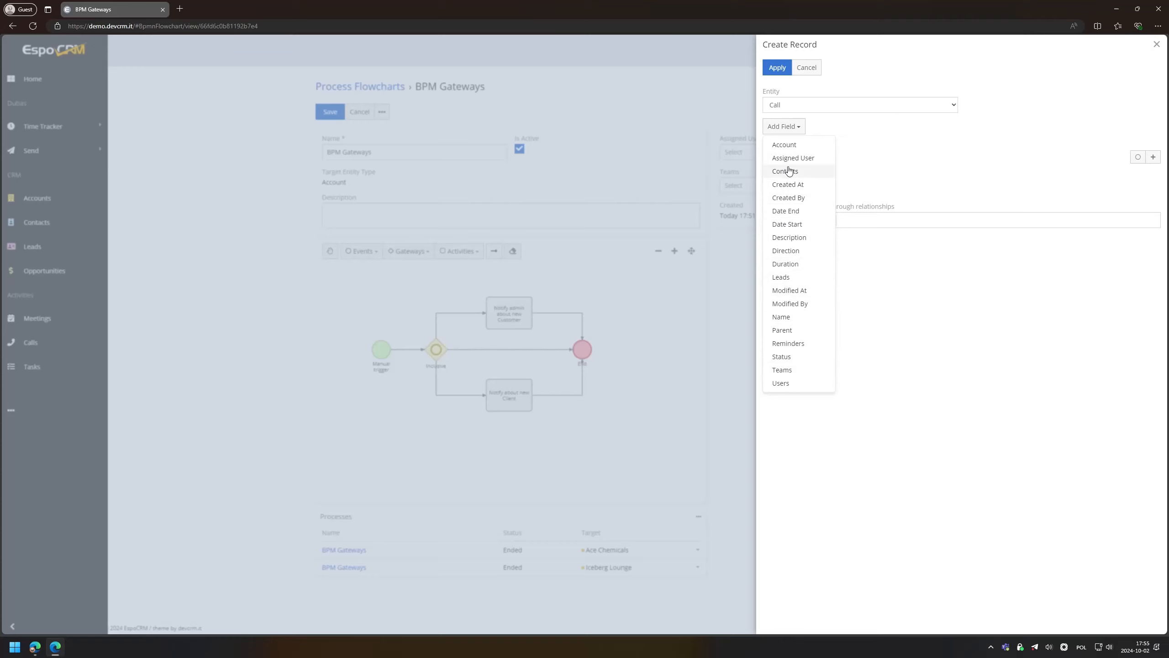
left_click(811, 316)
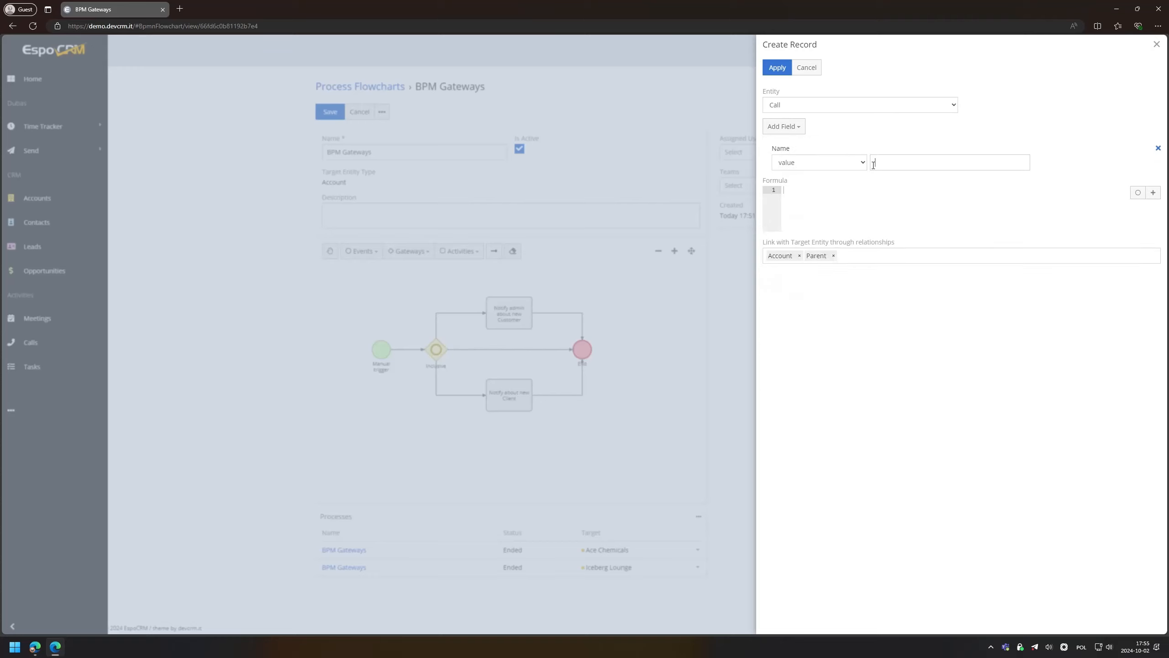
type("Discovery call")
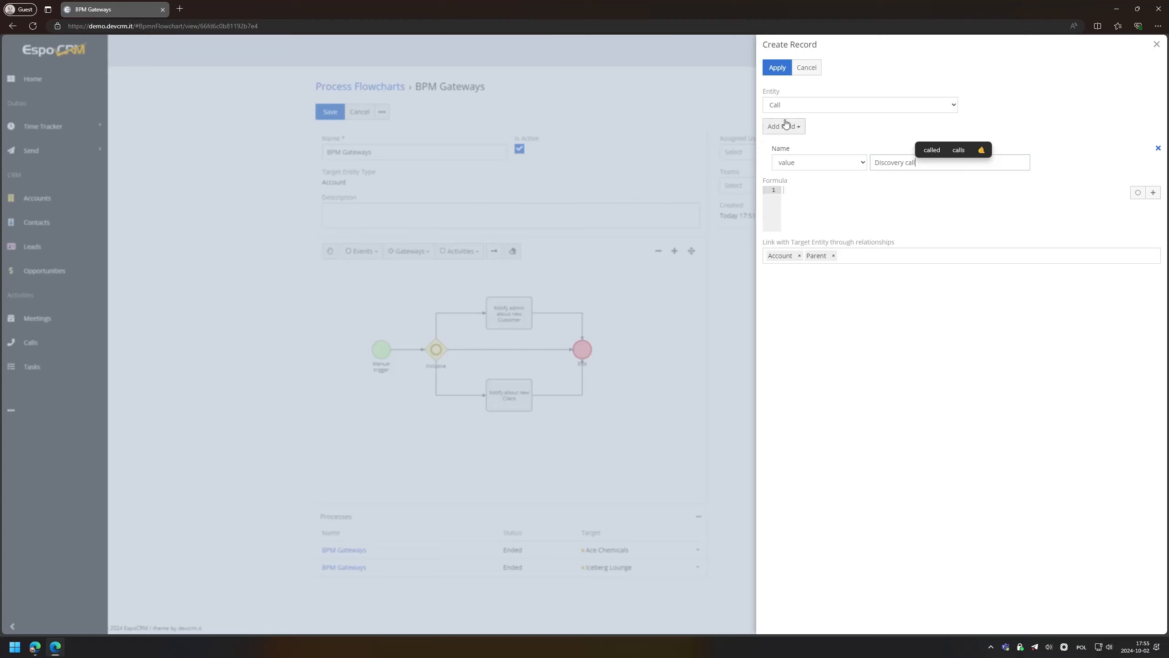
Add the Assigned User field to the Call record and set it to the user listed below Admin.
left_click(785, 125)
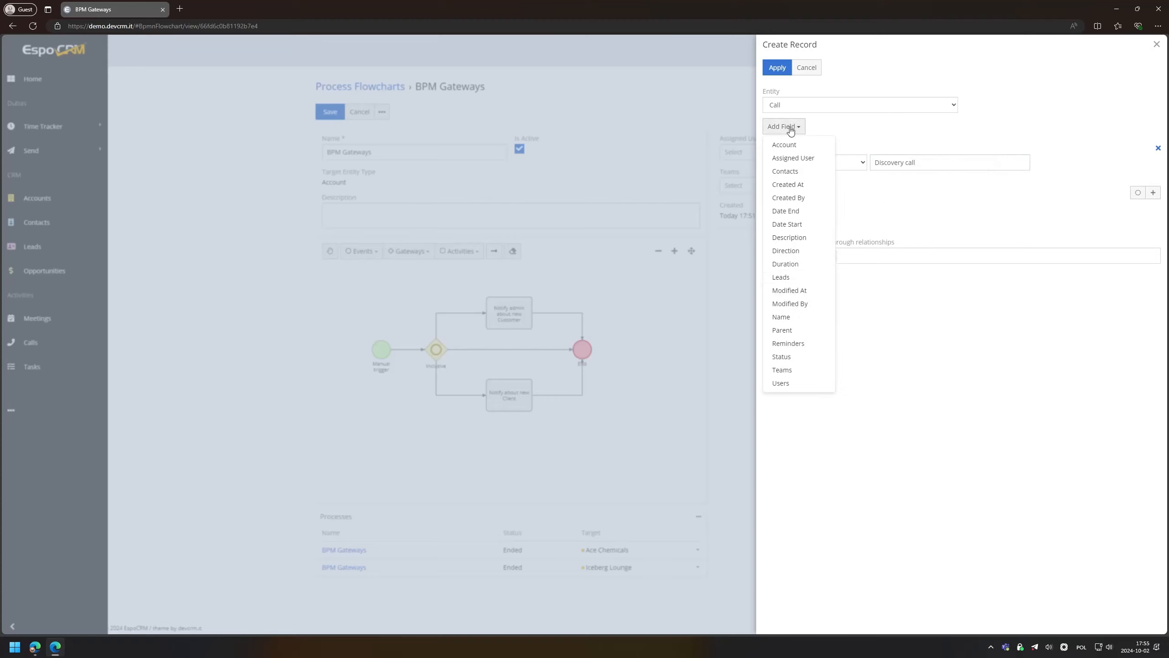
left_click(803, 159)
left_click(989, 194)
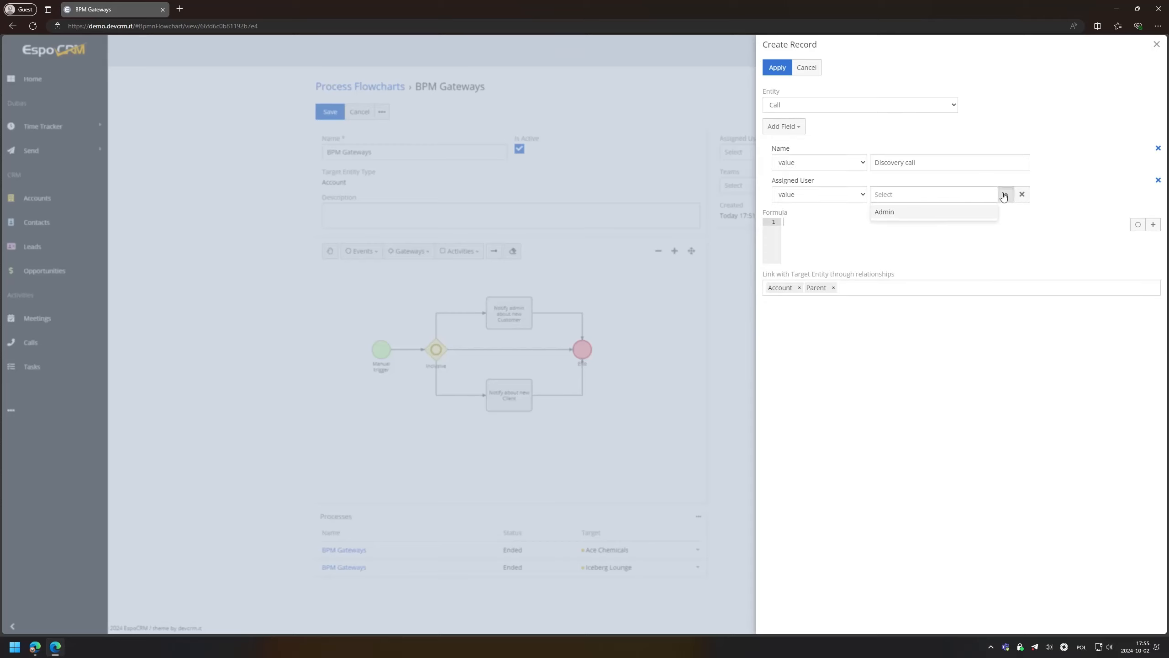
left_click(1005, 194)
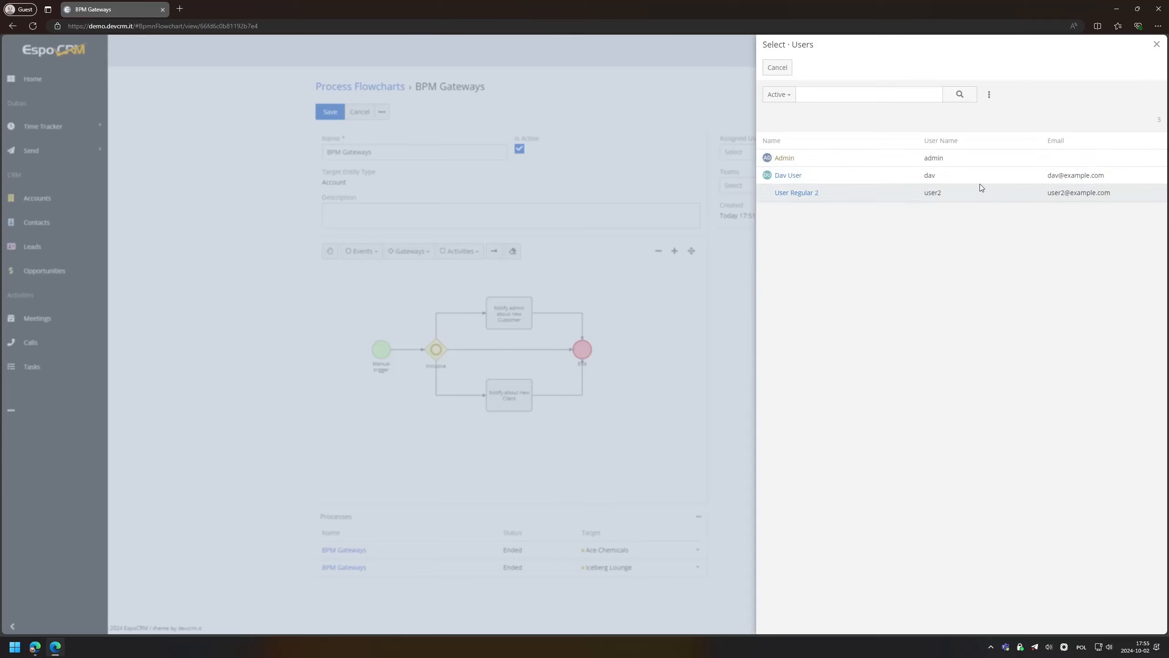
left_click(786, 176)
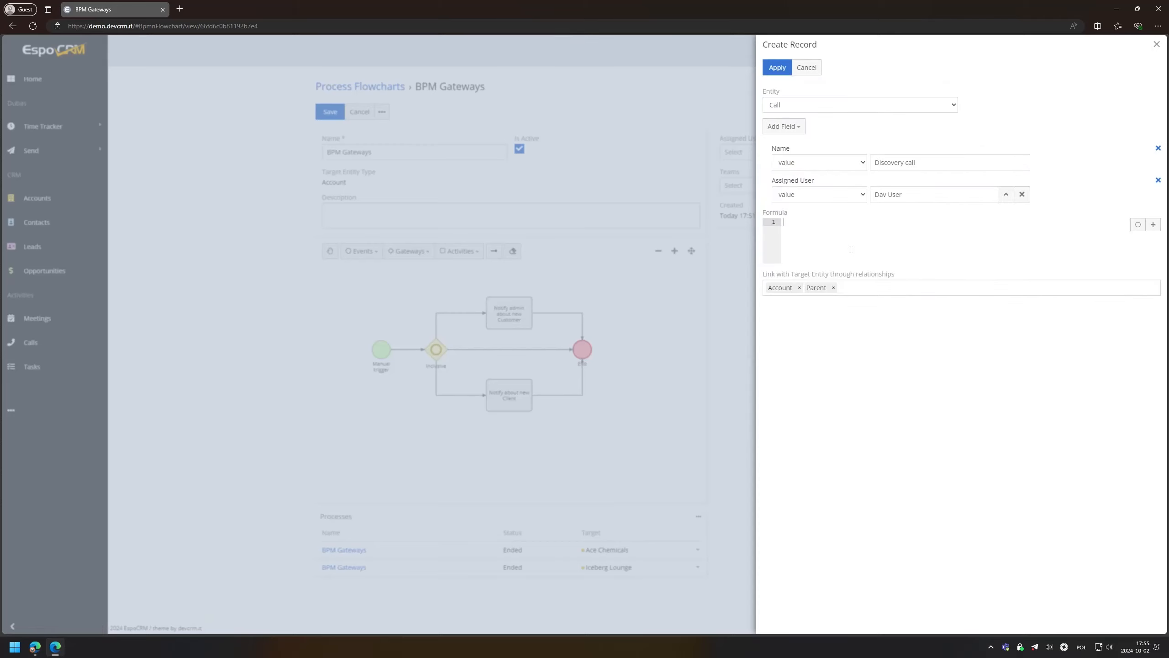
Add the Date Start and Date End fields to the Call record.
left_click(786, 133)
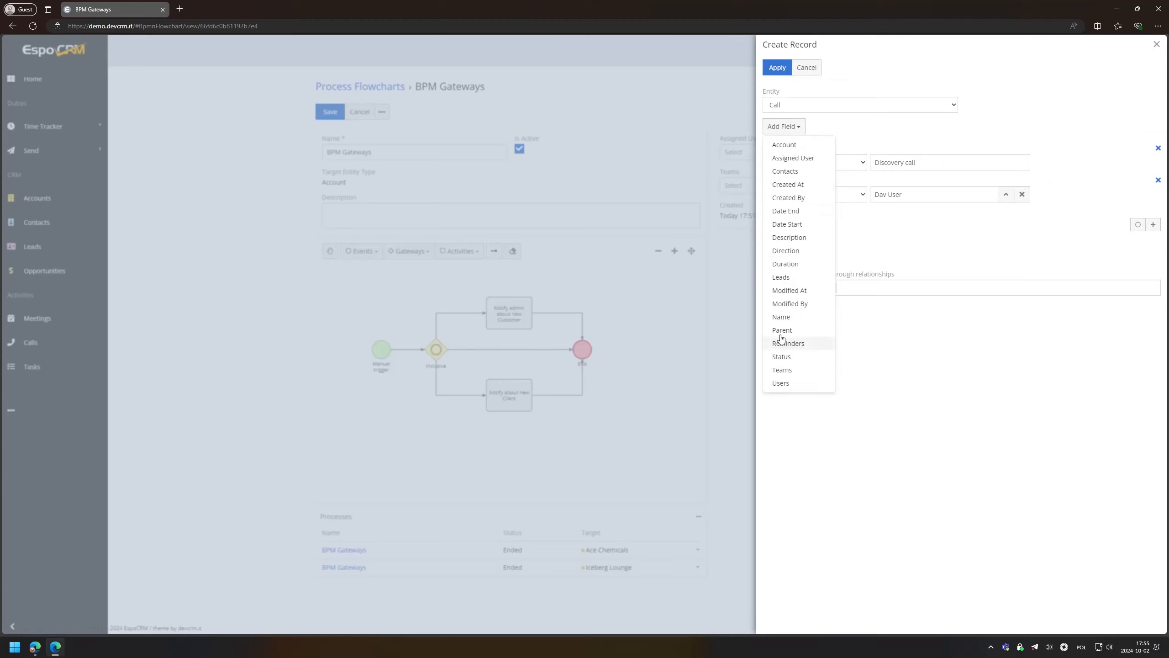
left_click(806, 222)
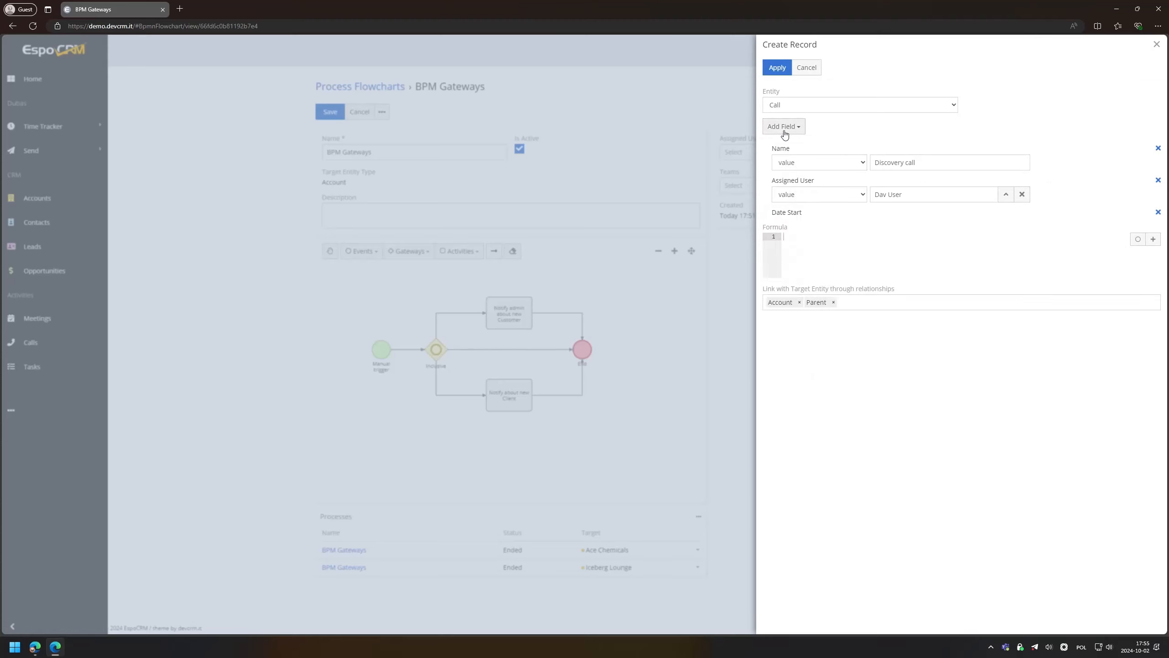
left_click(784, 134)
left_click(792, 211)
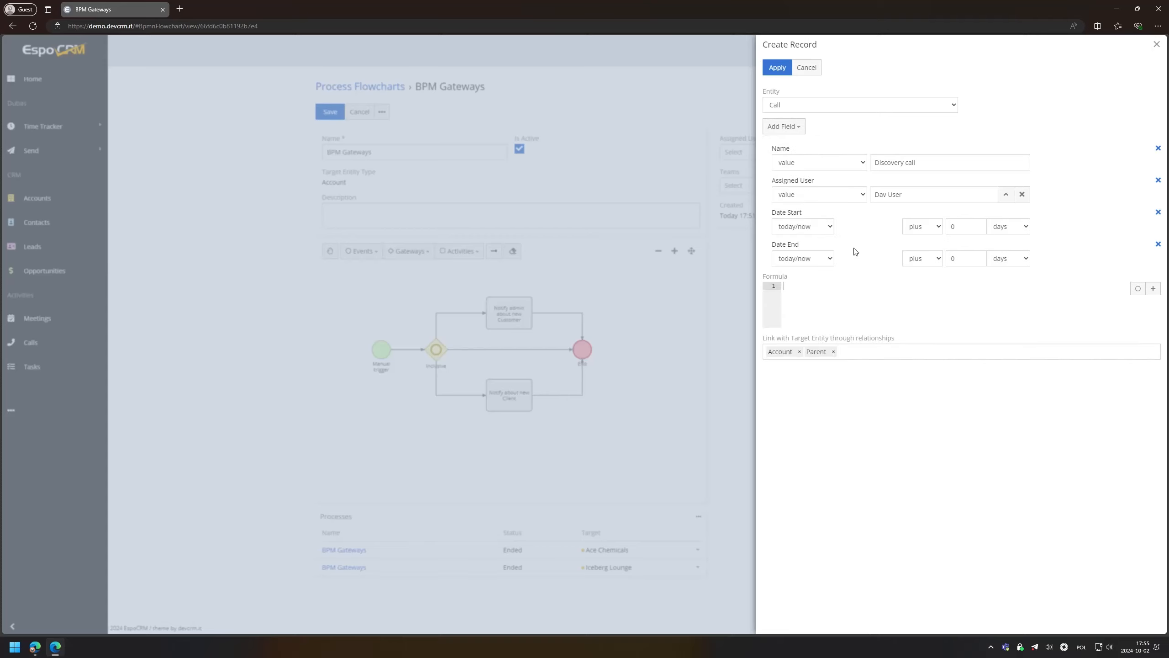
Set Date Start to now plus 5 hours and Date End to now plus 6 hours, and apply the Create Record action.
left_click(996, 229)
left_click(1003, 253)
type("5")
left_click(991, 265)
left_click(978, 270)
left_click(782, 71)
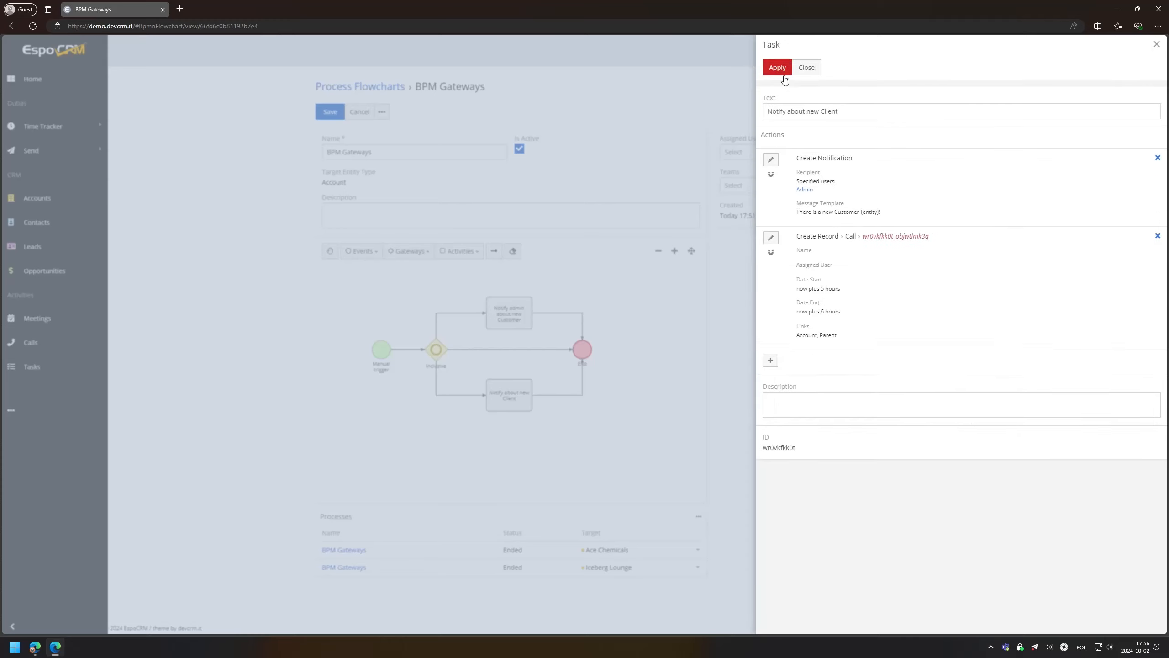
Change the task's text to "Create call", apply it, and save the flowchart.
triple_click(824, 113)
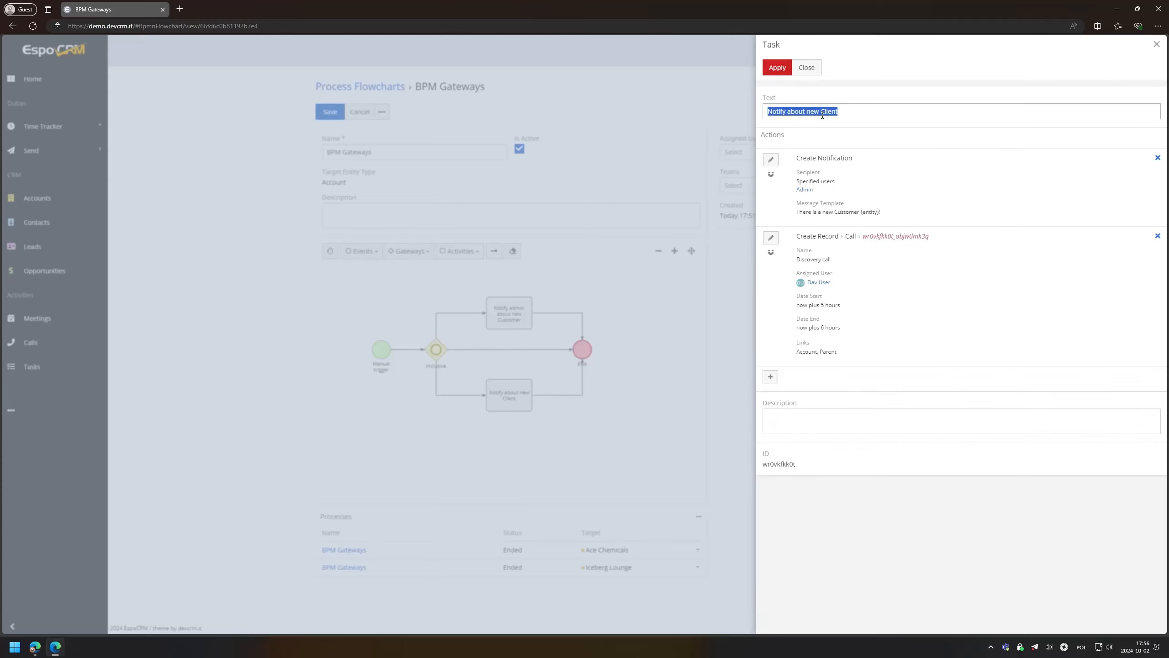
type("Create call")
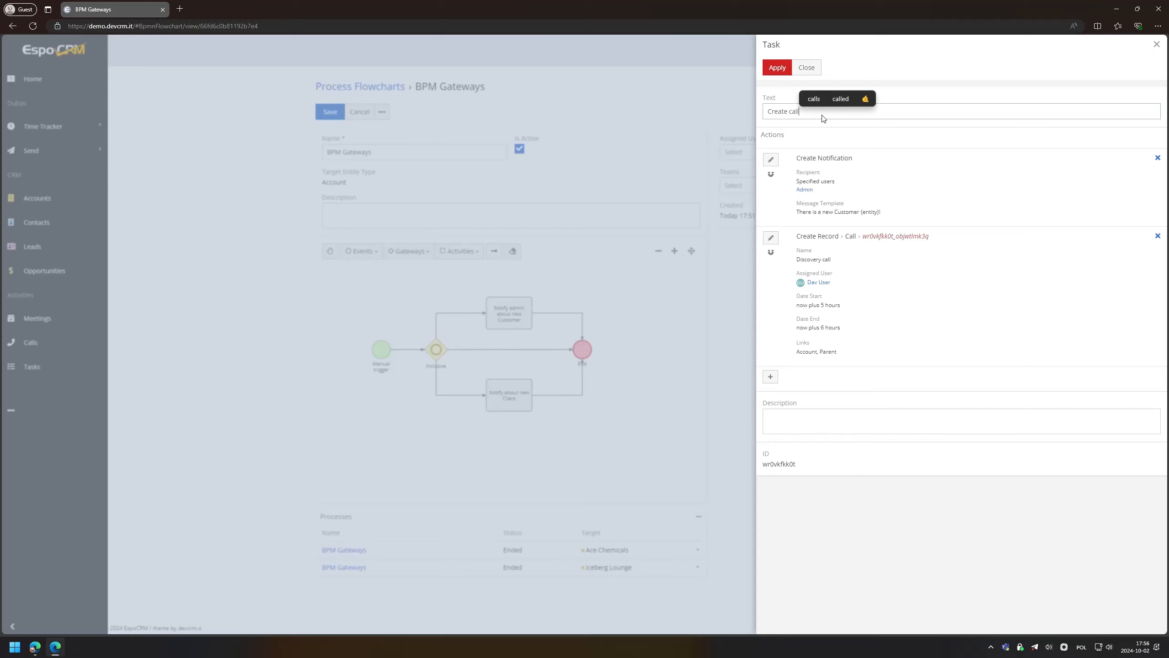
left_click(773, 69)
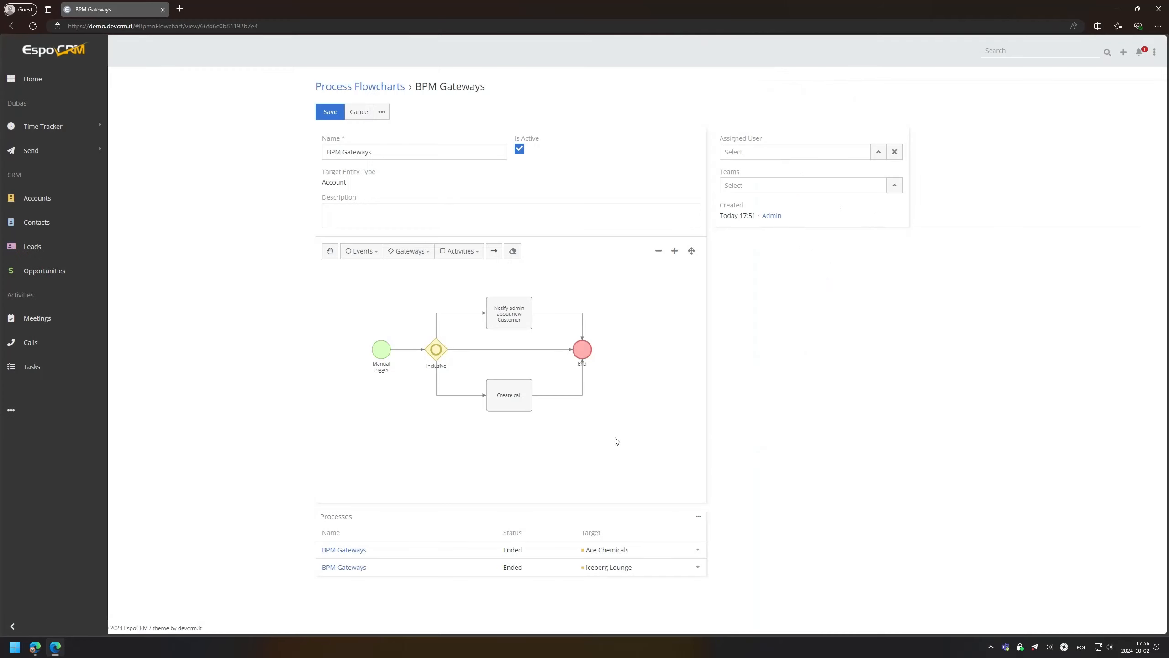
left_click(330, 111)
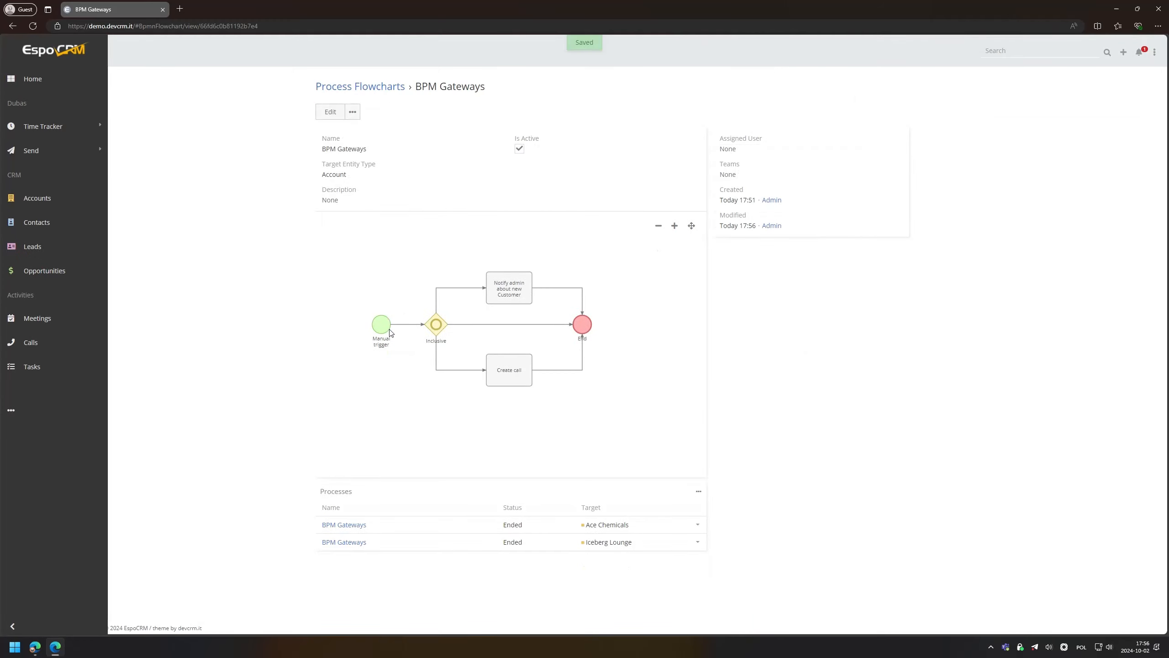
Open the Iceberg Lounge account in a separate browser tab and check the current notifications.
middle_click(43, 207)
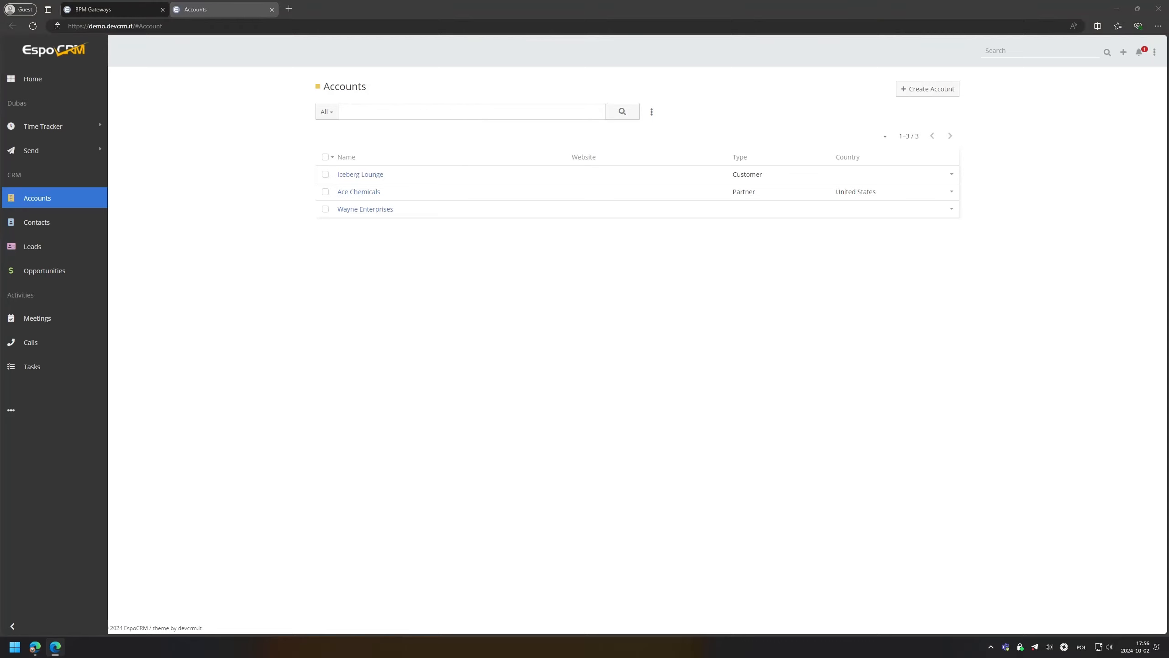
left_click(376, 179)
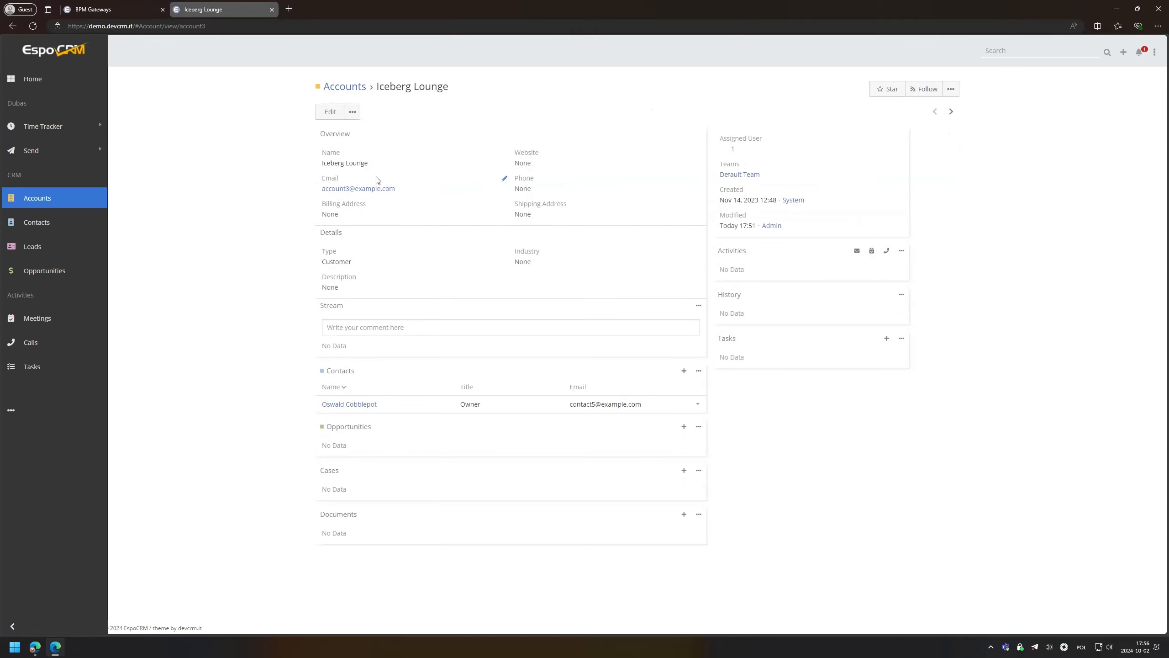
left_click(1138, 52)
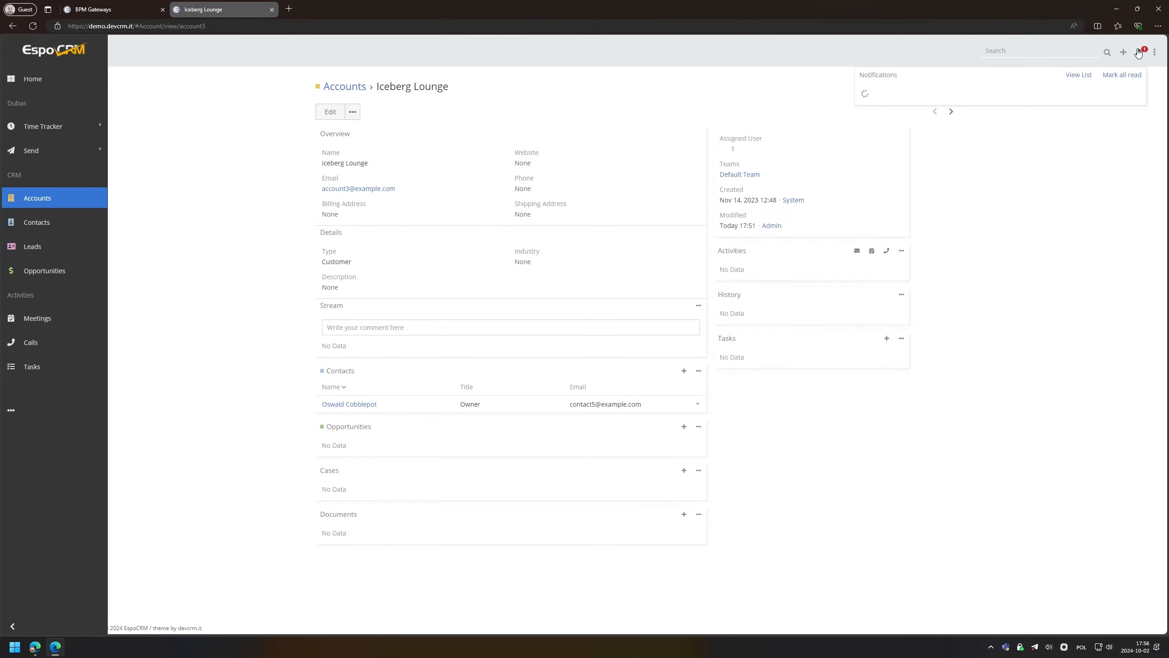
left_click(1048, 236)
Start the BPM Gateways process for the Iceberg Lounge account and view the process diagram.
left_click(951, 89)
left_click(923, 107)
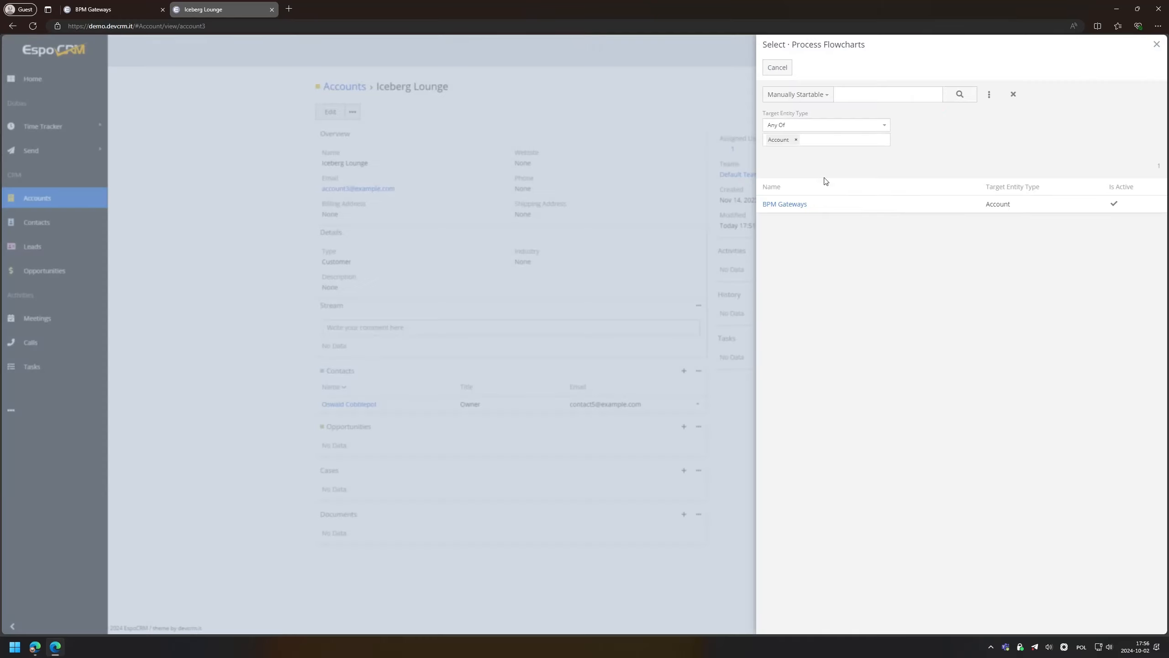
left_click(785, 206)
left_click(325, 112)
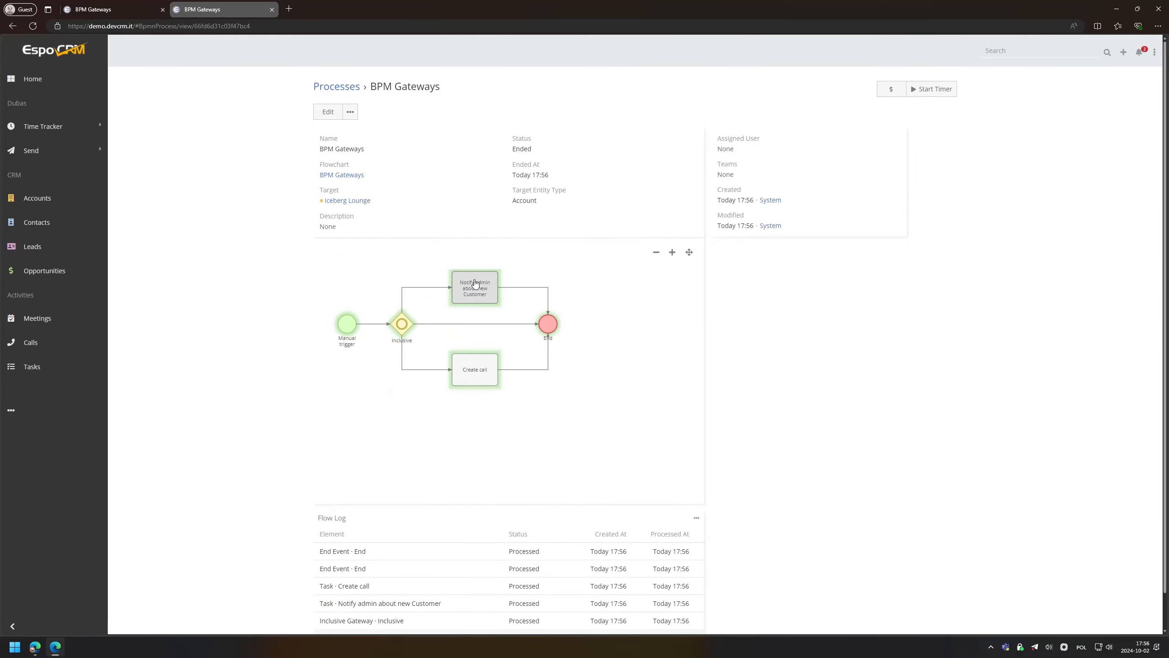
left_click(137, 4)
left_click(198, 6)
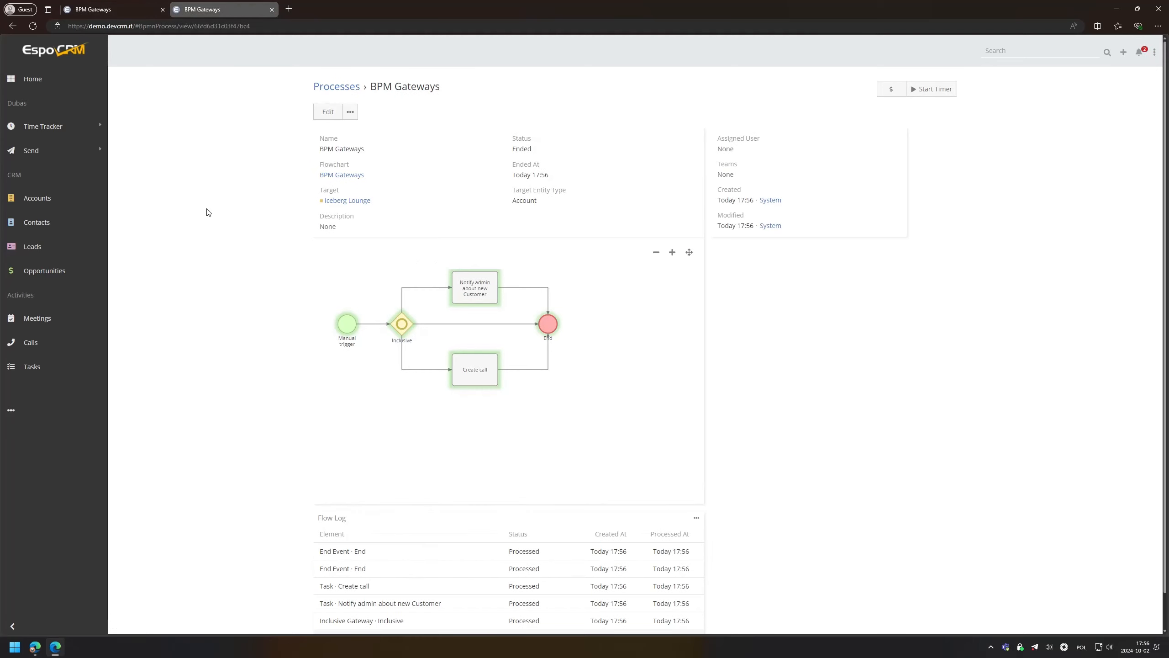
Open the Ace Chemicals account and check the notifications produced by the process.
left_click(41, 198)
left_click(348, 192)
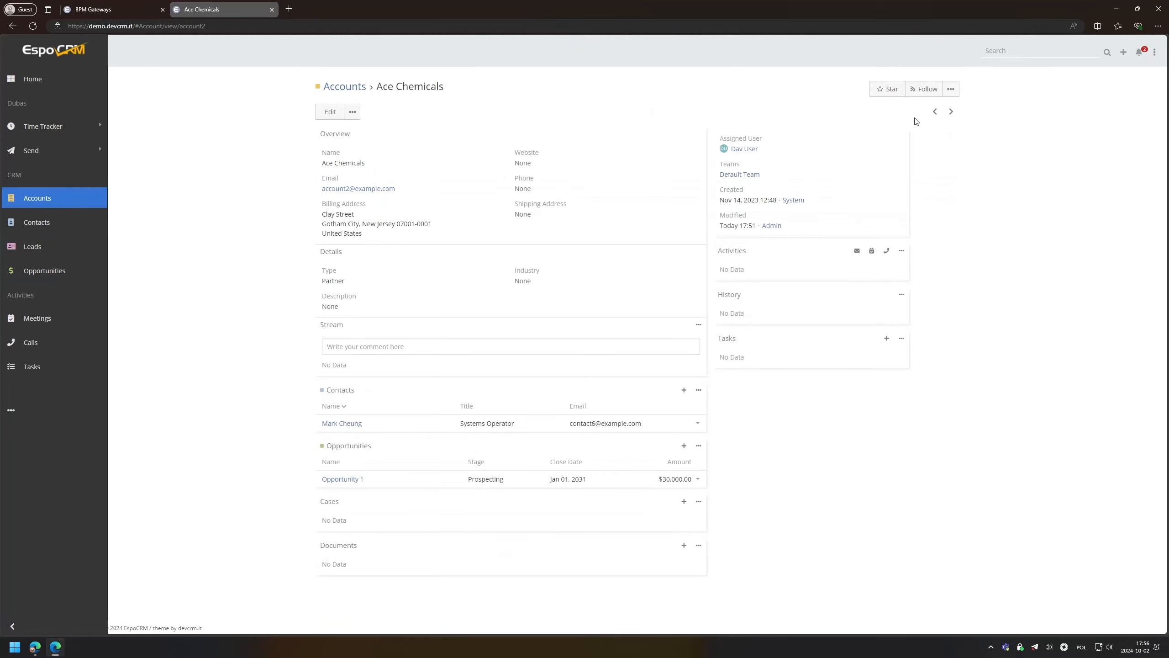
left_click(1138, 52)
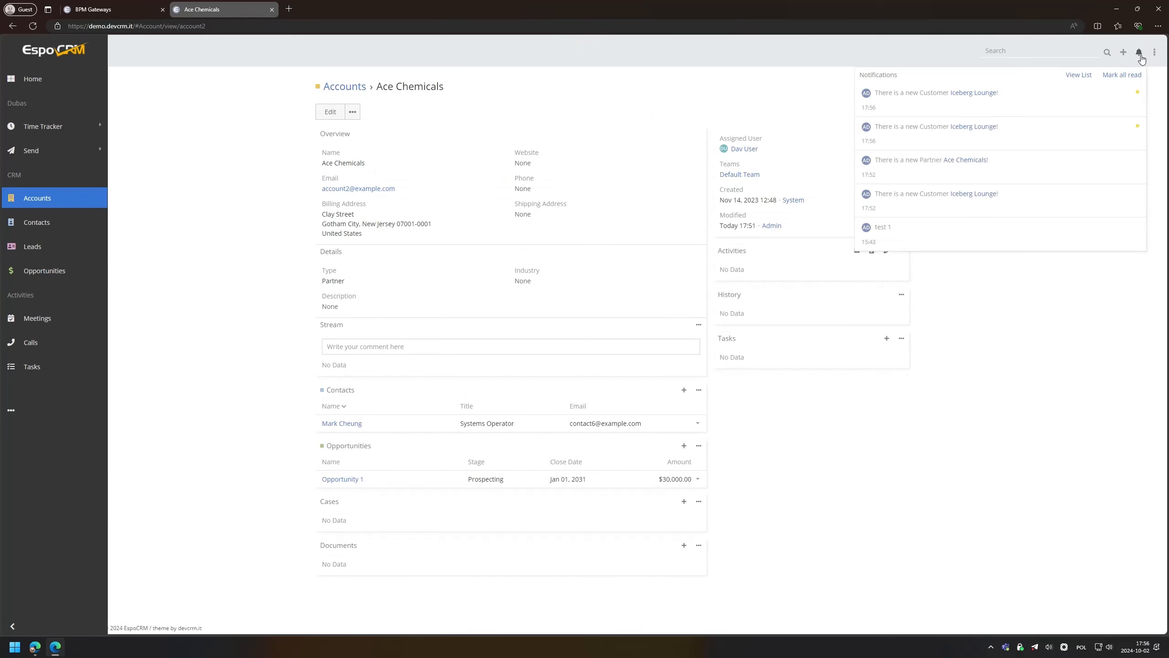
triple_click(930, 125)
left_click(926, 126)
Open the Calls list in a separate browser tab and examine the "Discovery call" record.
middle_click(972, 130)
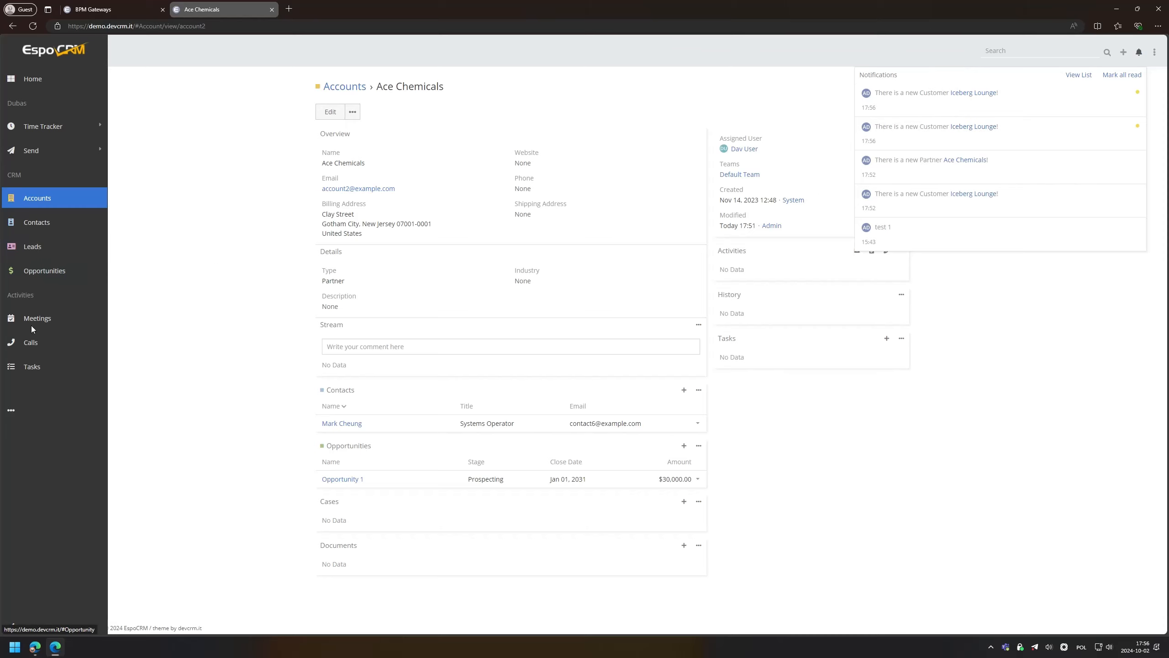
left_click(299, 9)
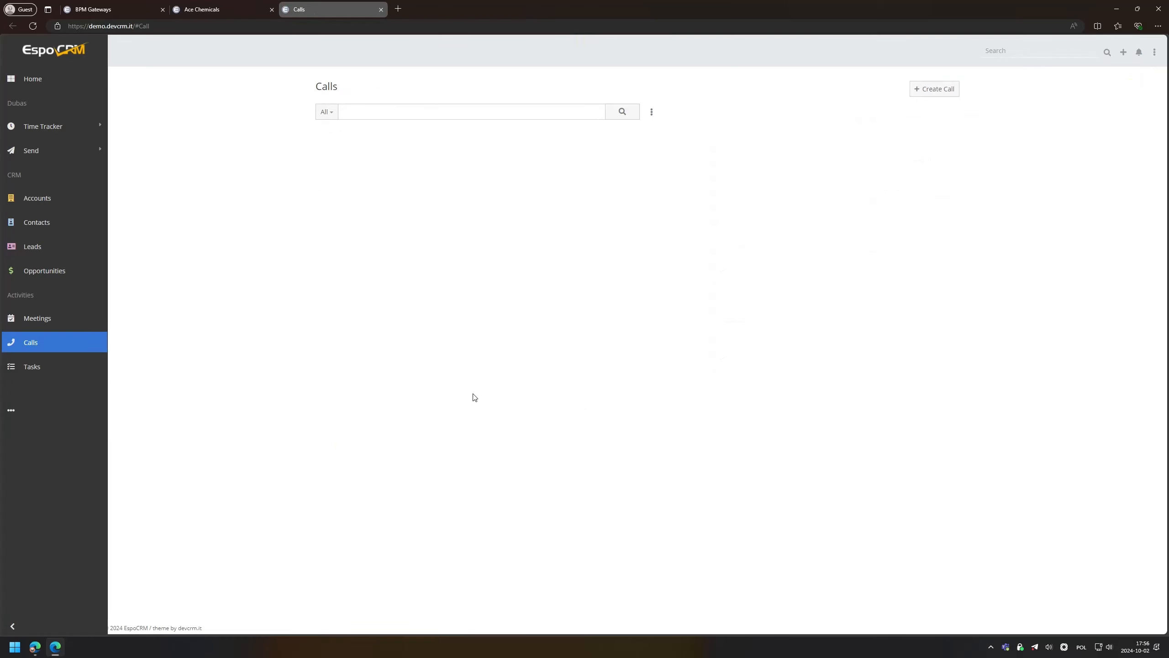
left_click(354, 176)
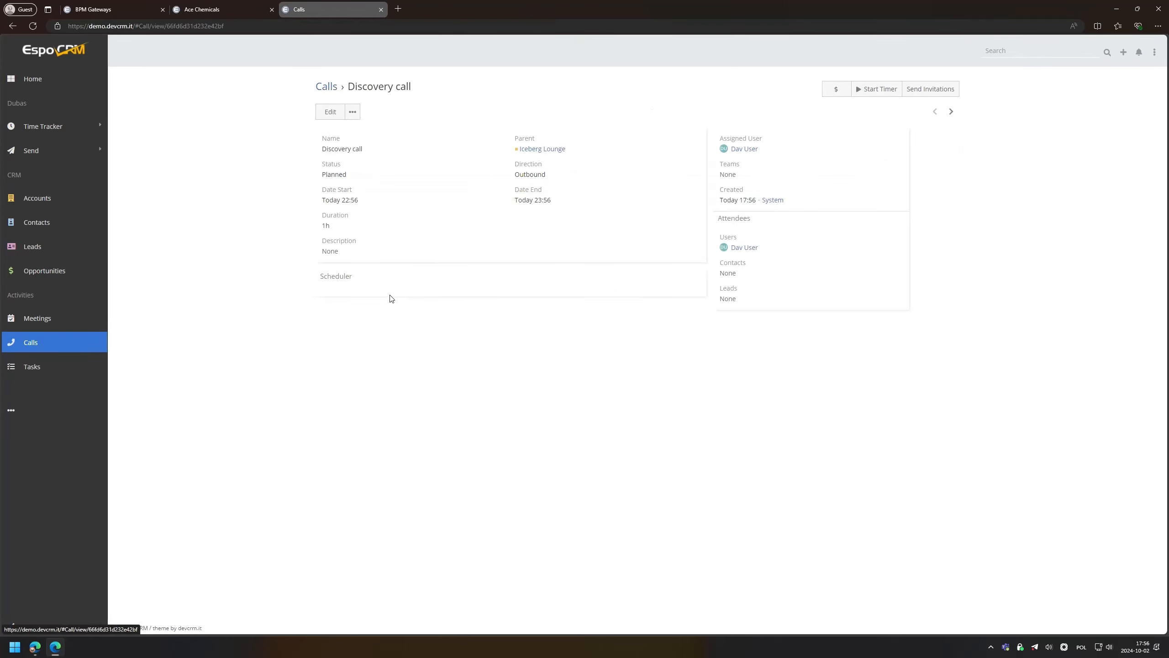
double_click(456, 263)
left_click(488, 398)
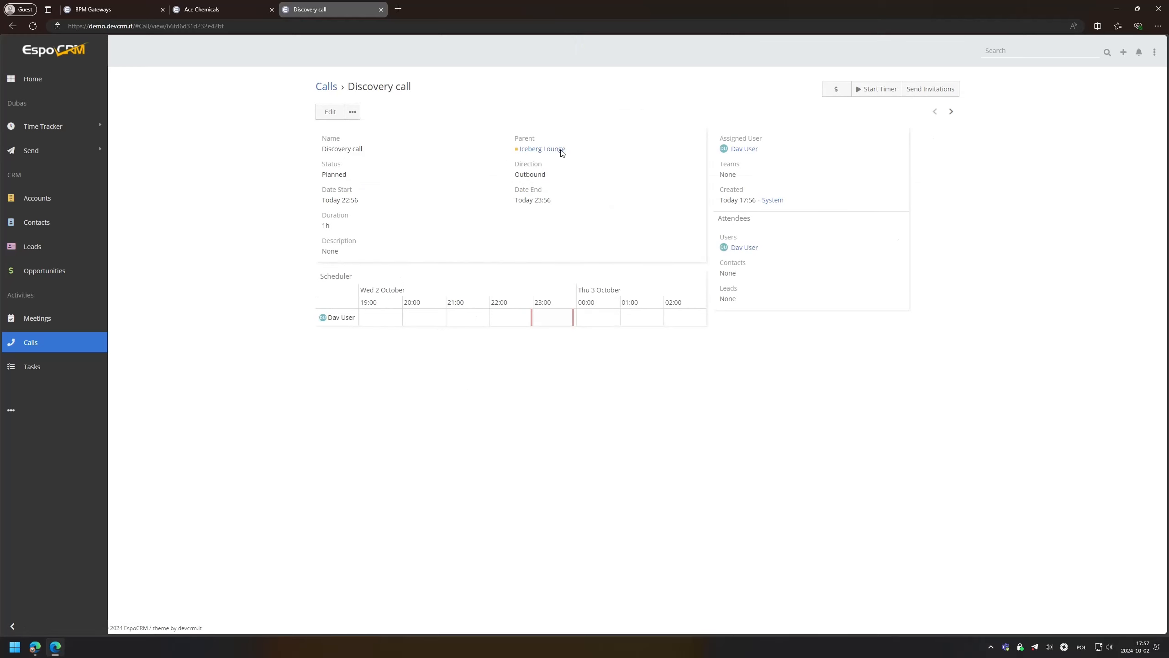
Return to the Ace Chemicals account and start the BPM Gateways process for it.
left_click(202, 9)
left_click(950, 89)
left_click(915, 107)
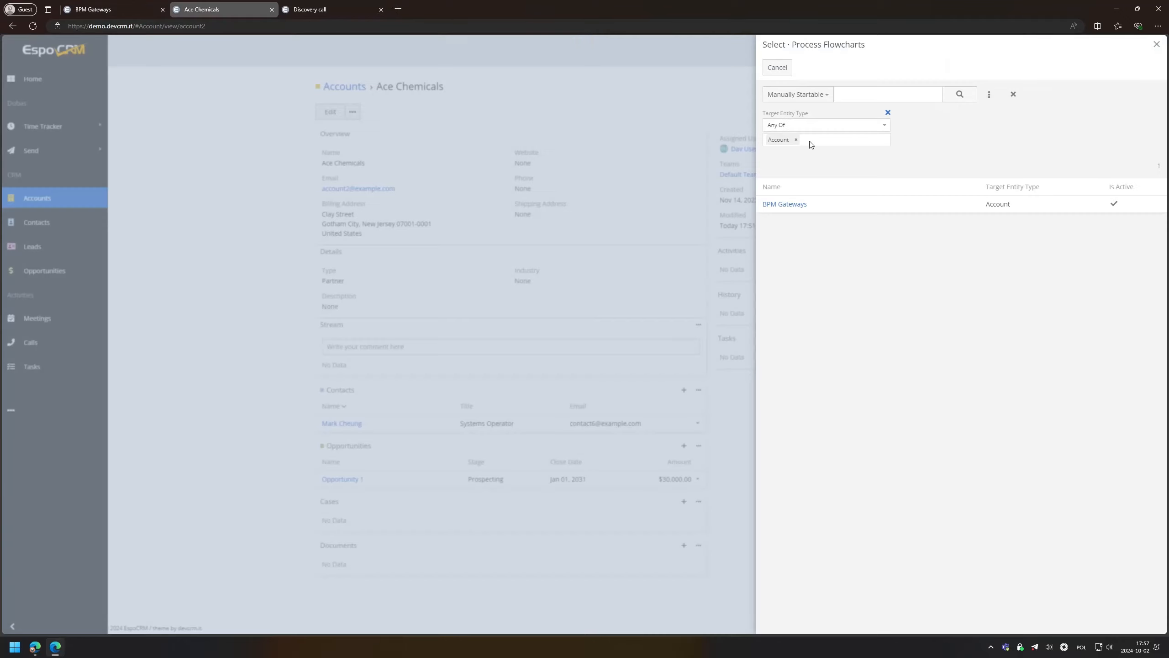
left_click(799, 204)
left_click(329, 115)
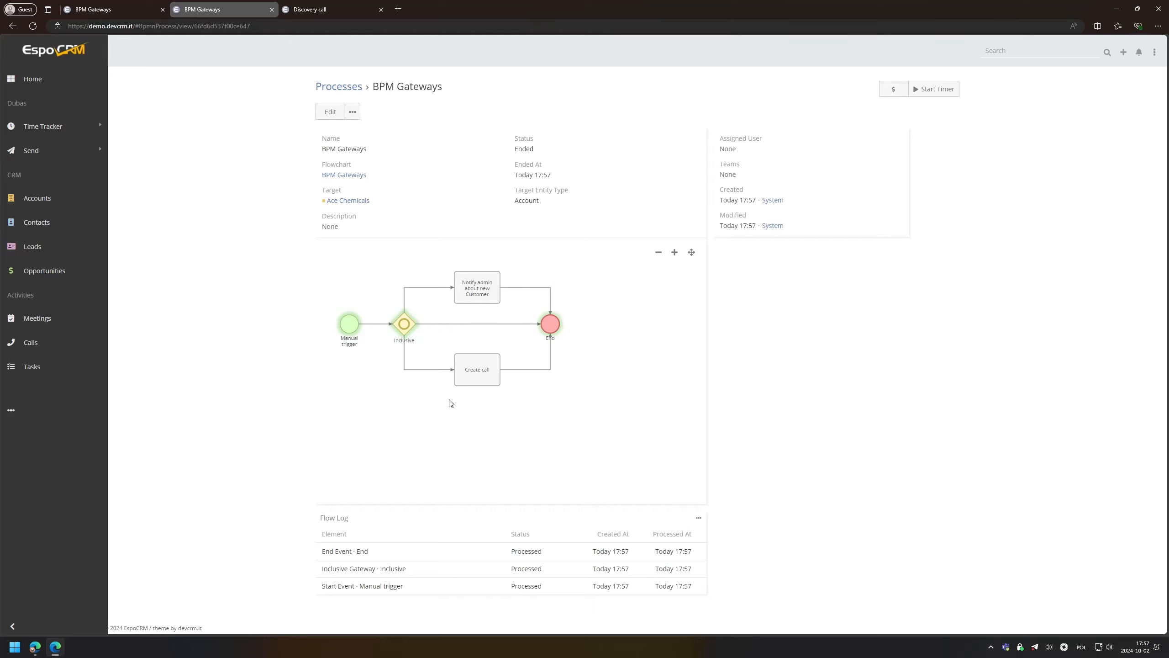
Close the process and call tabs, open the BPM Gateways flowchart for editing, and erase its Inclusive gateway.
left_click(138, 10)
middle_click(225, 6)
middle_click(225, 5)
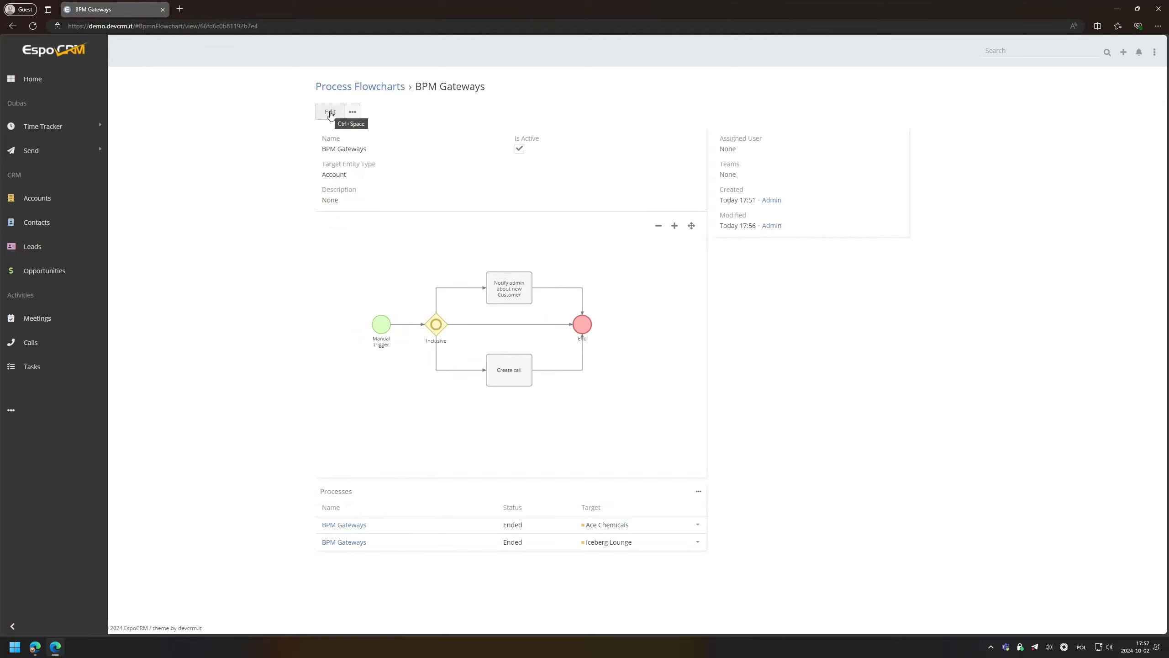
left_click(330, 112)
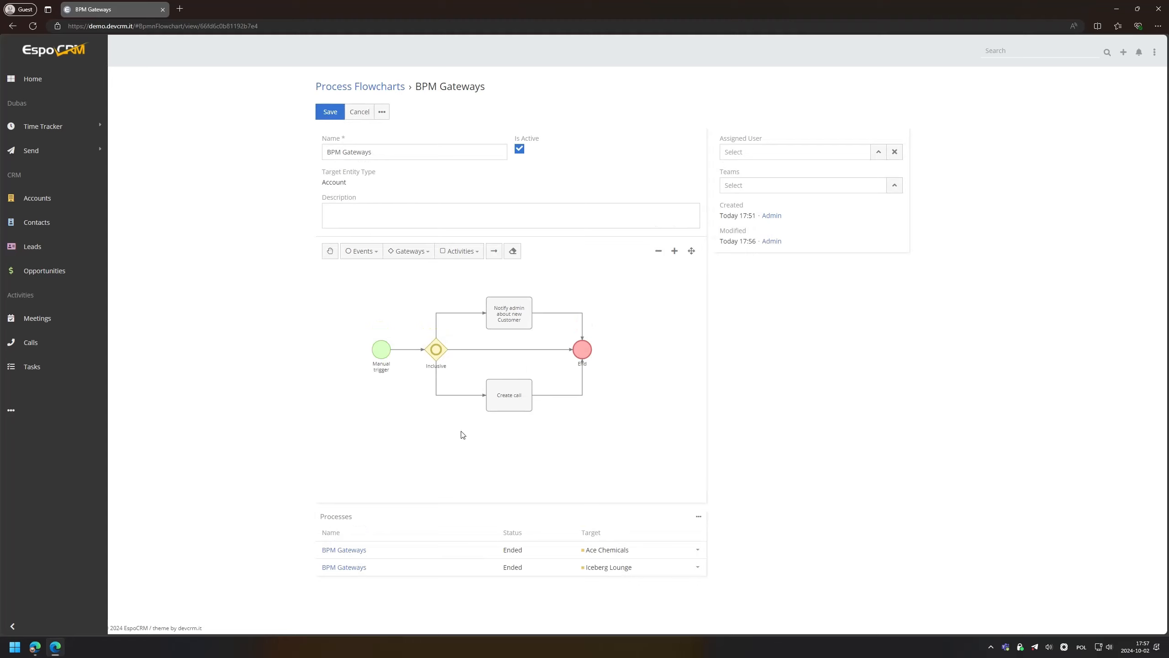
left_click(513, 251)
left_click(434, 349)
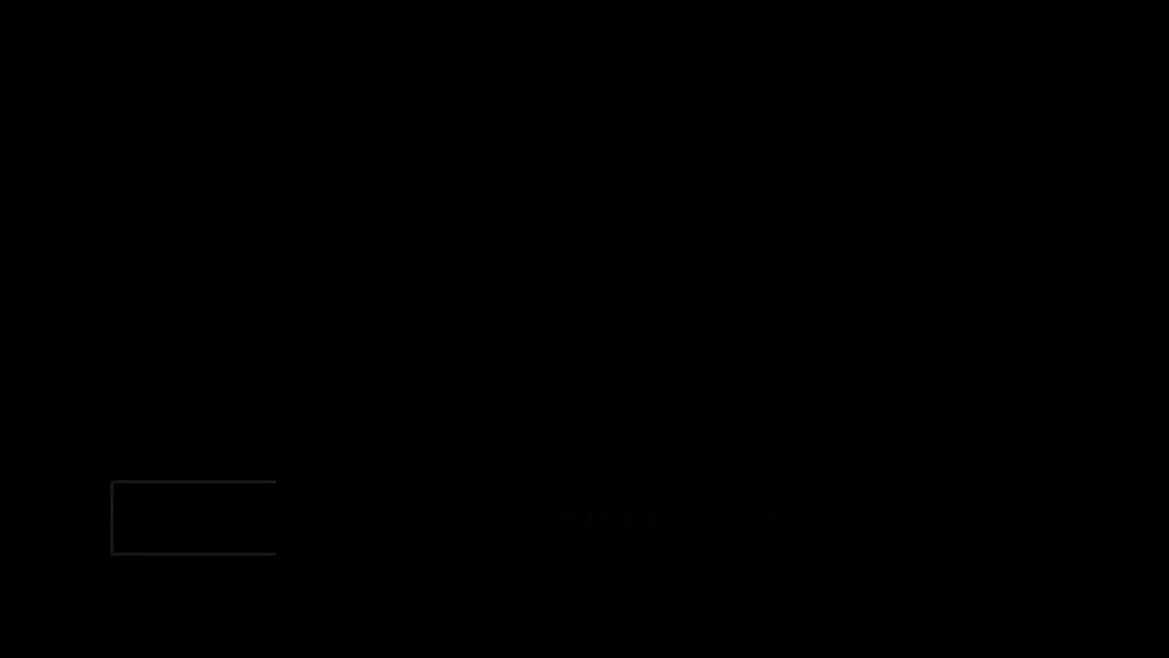
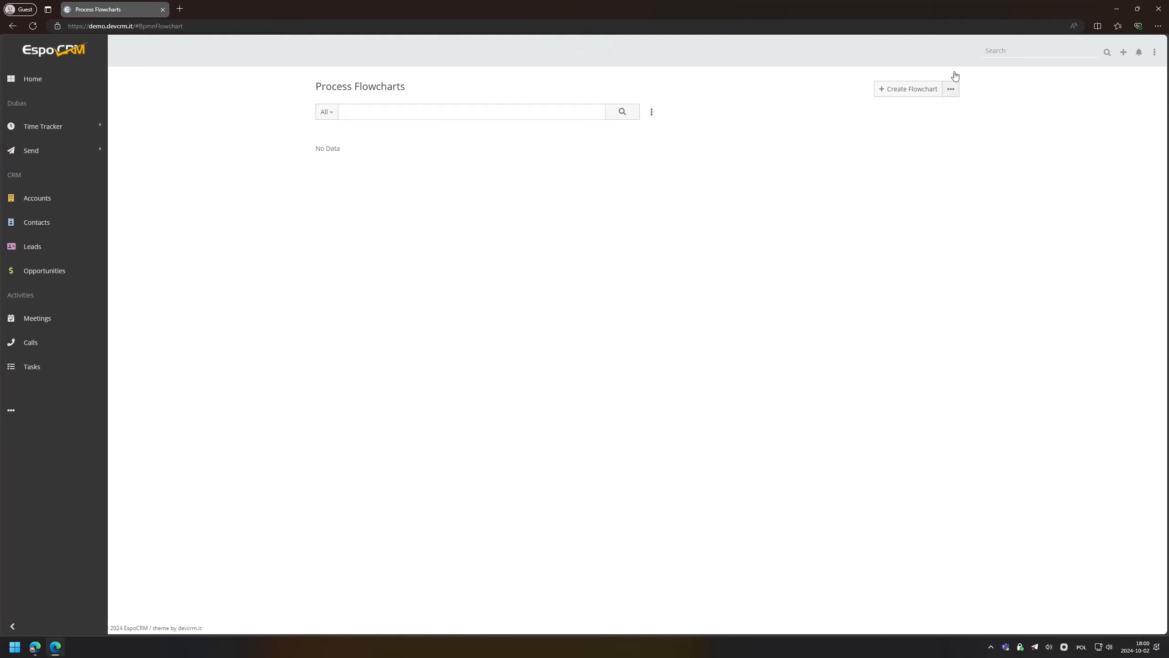
Create a new process flowchart with target entity type Call and name it "BPM gateway".
left_click(905, 90)
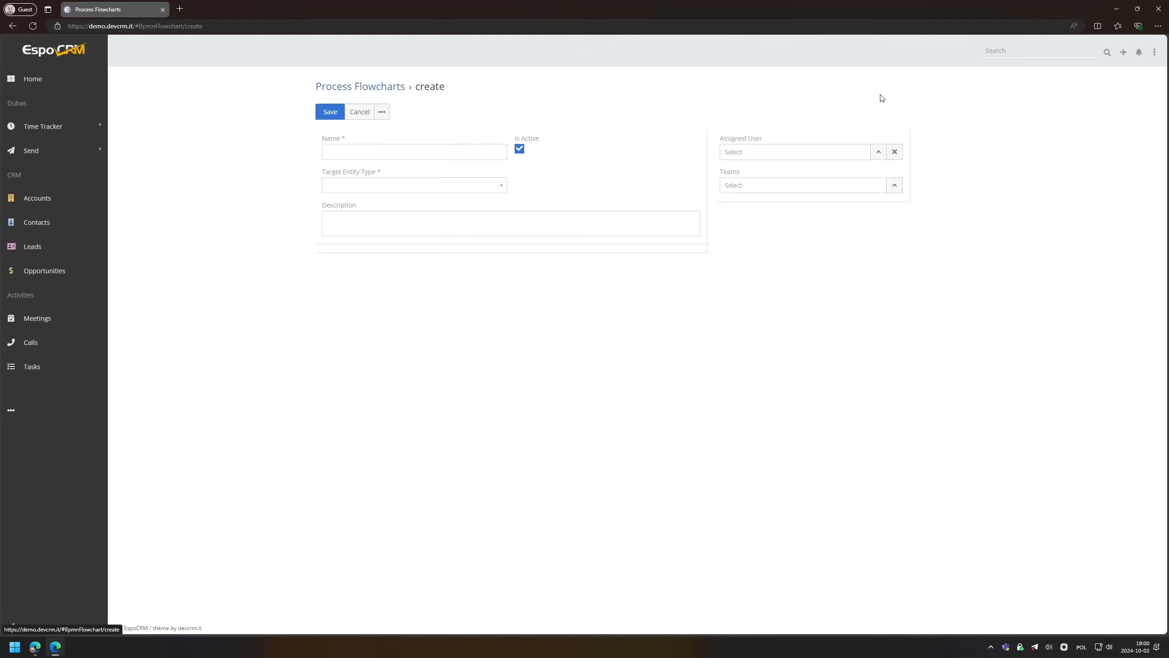
left_click(427, 190)
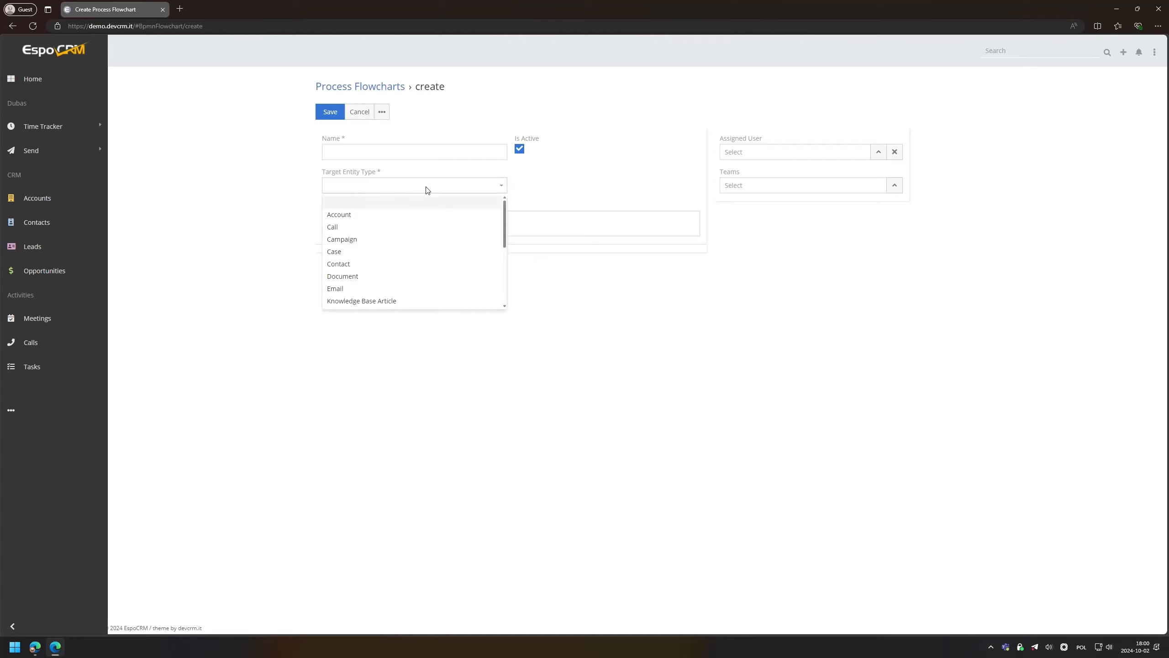
left_click(403, 228)
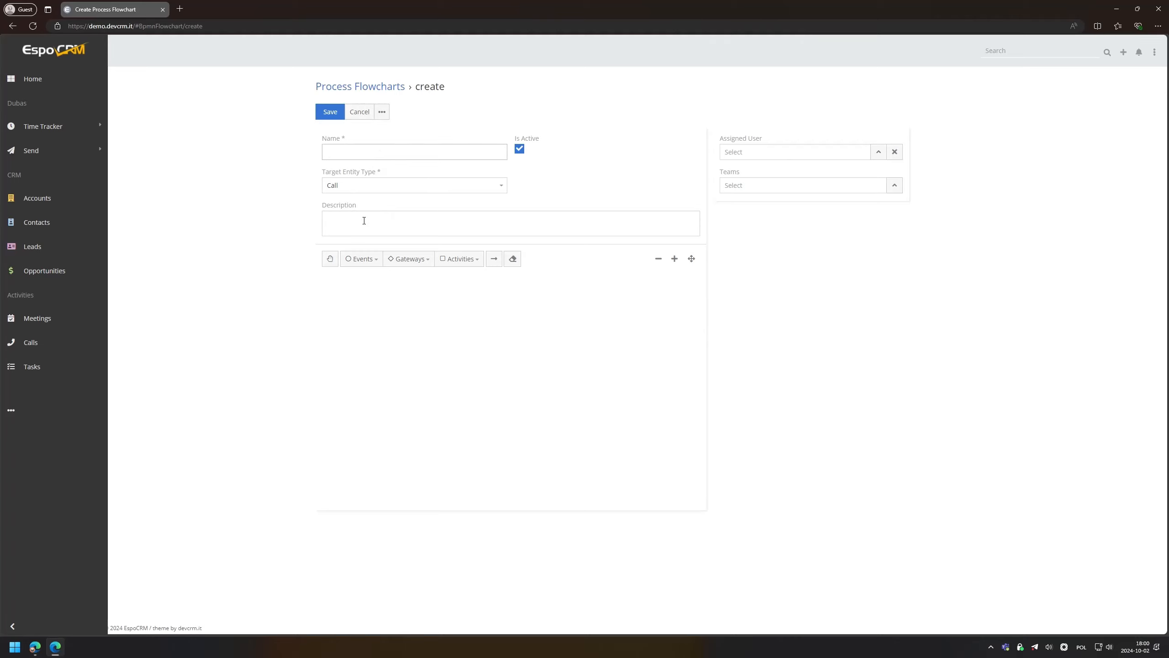
type("BPM")
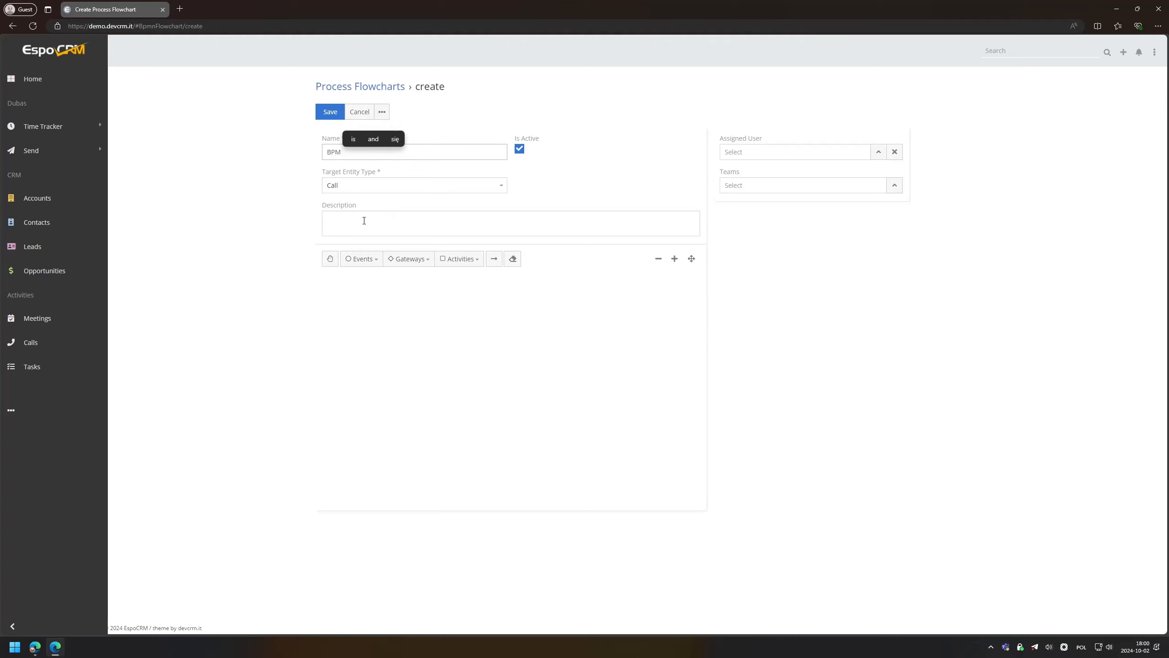
type(" gateway")
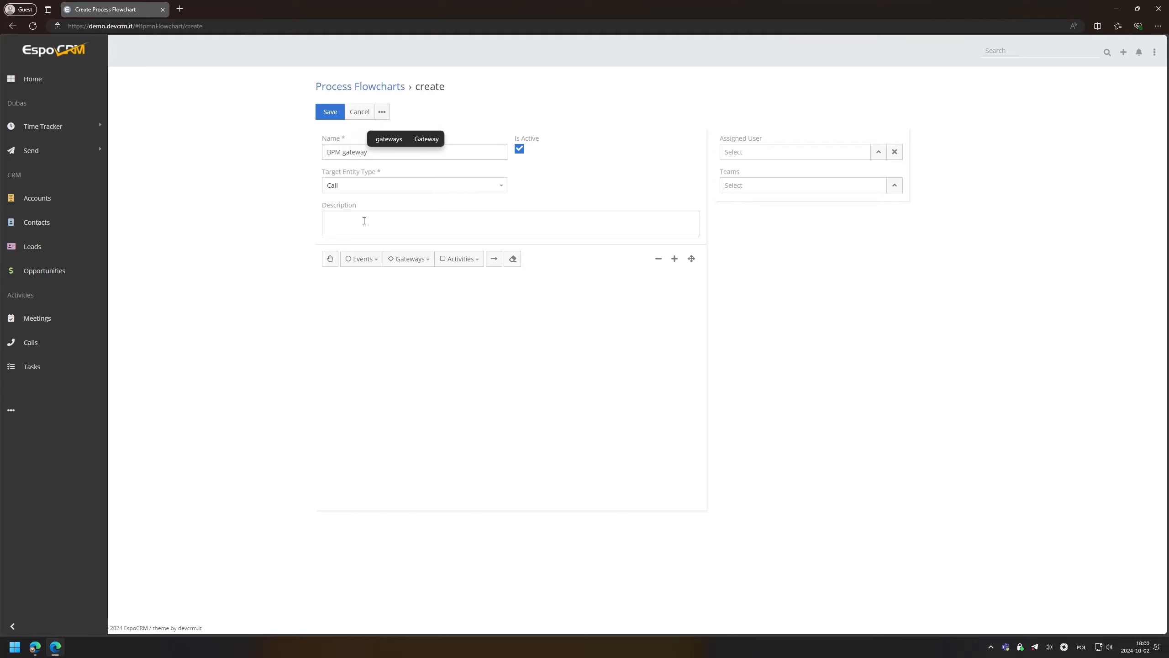
Place a Conditional Start Event at the flowchart's left side and label it "Start after creation".
left_click(361, 259)
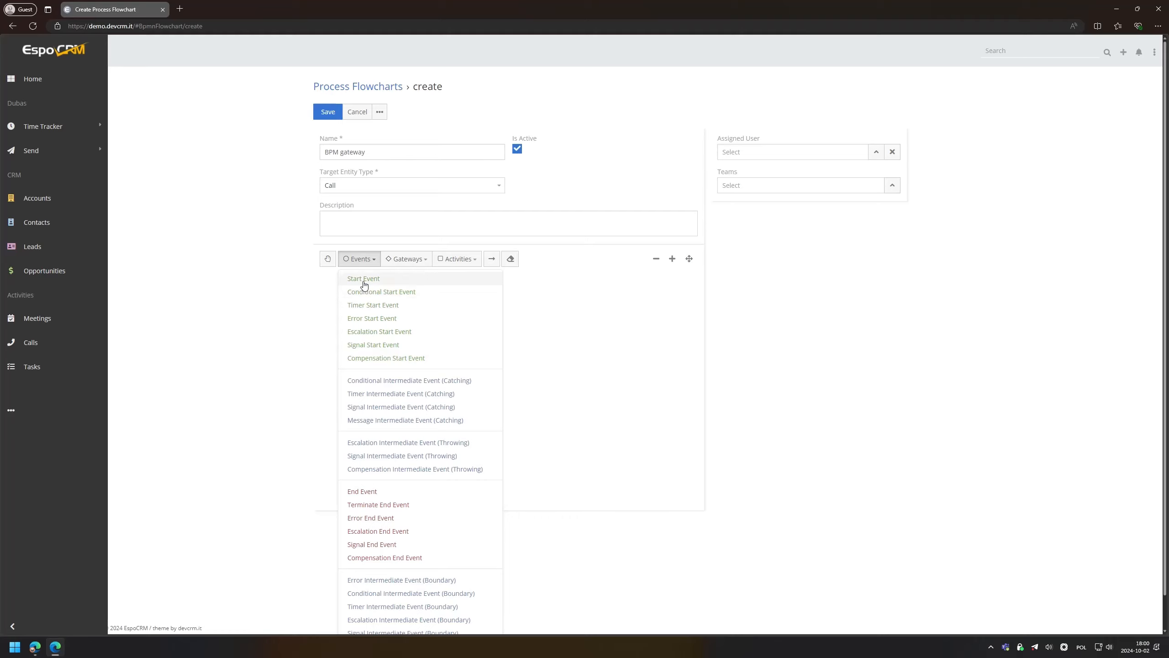
left_click(363, 292)
left_click(350, 349)
left_click(824, 111)
type("Start after ")
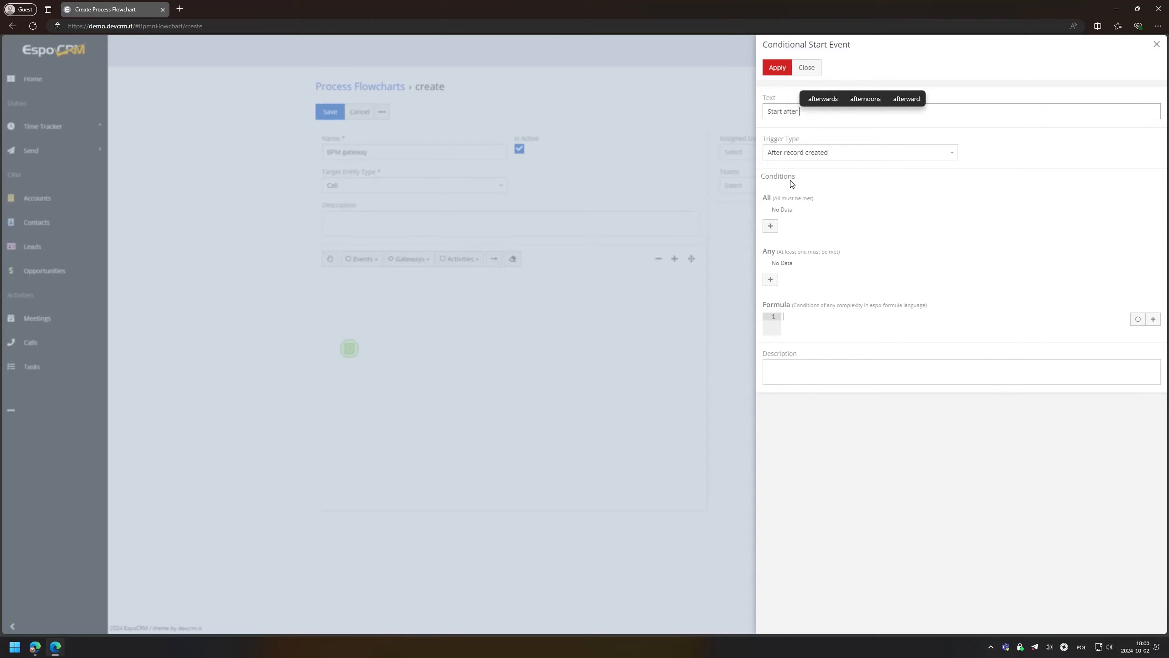
type("creation")
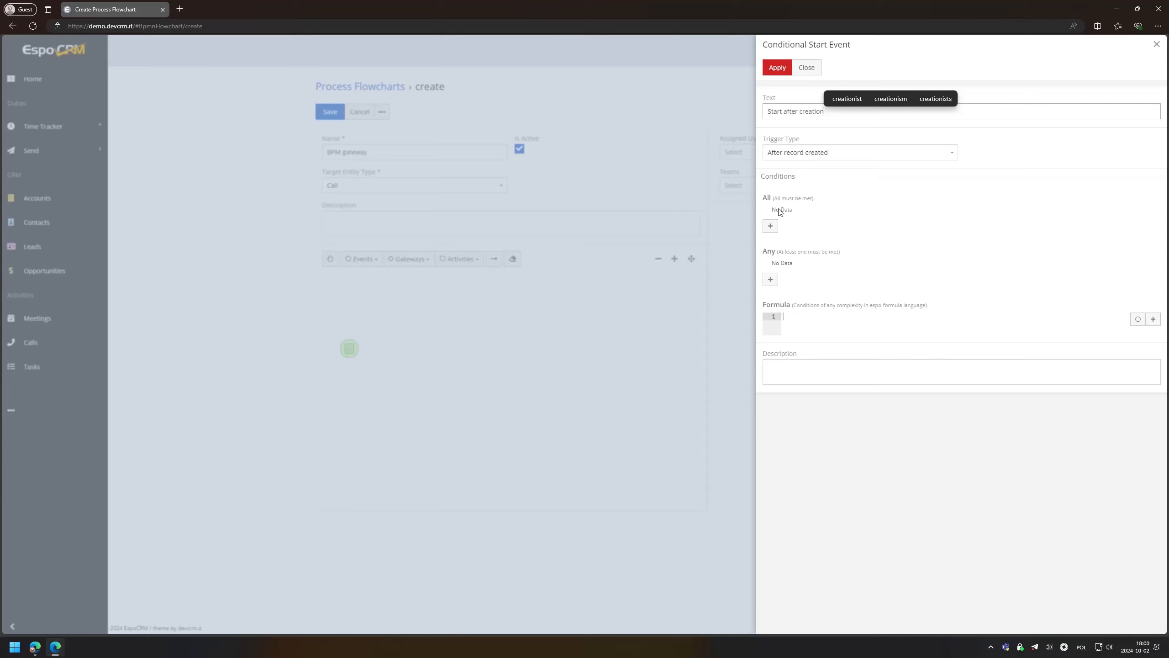
Add an all-must-be-met condition to the start event: Status not equals Not Held, and apply it.
left_click(772, 226)
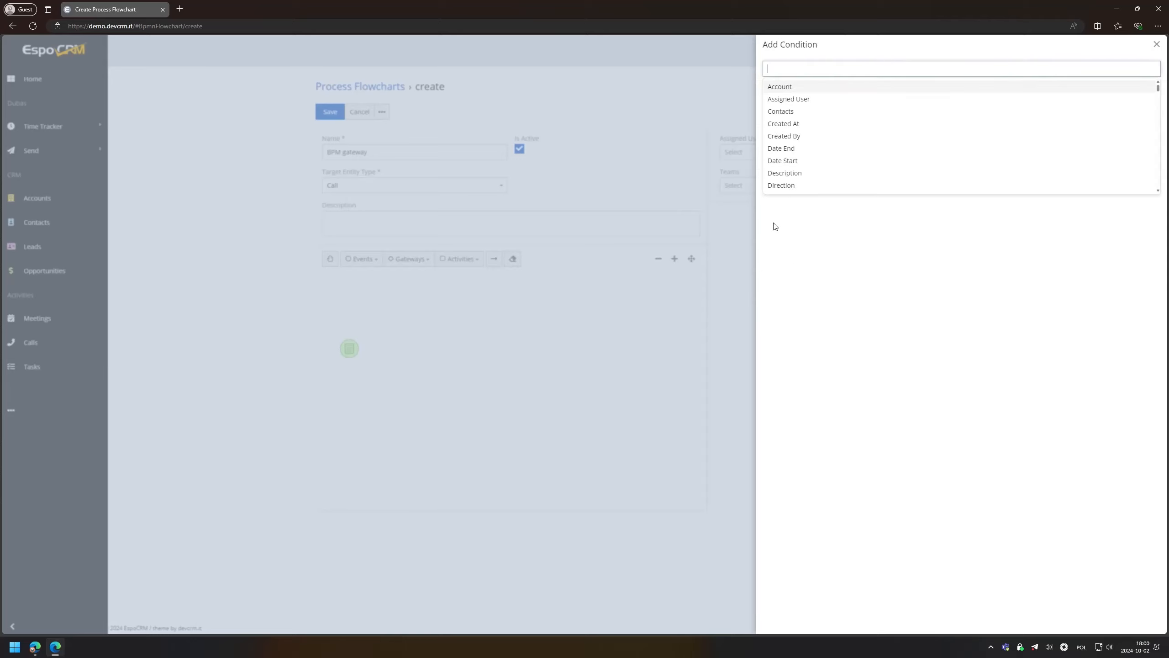
type("stat")
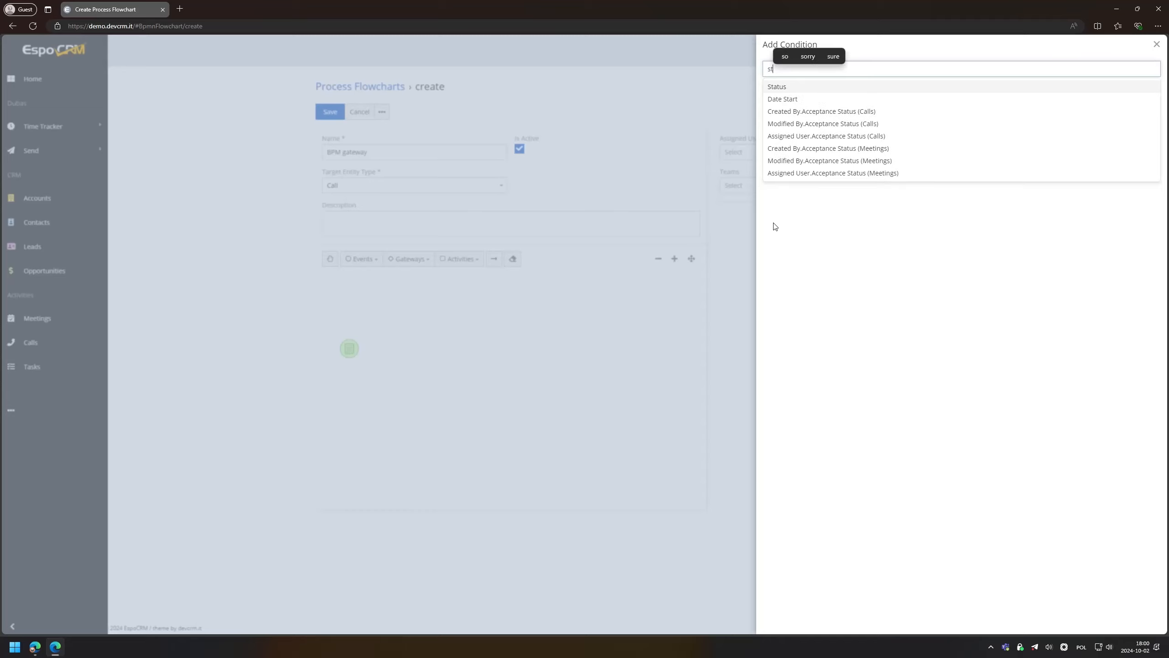
left_click(793, 88)
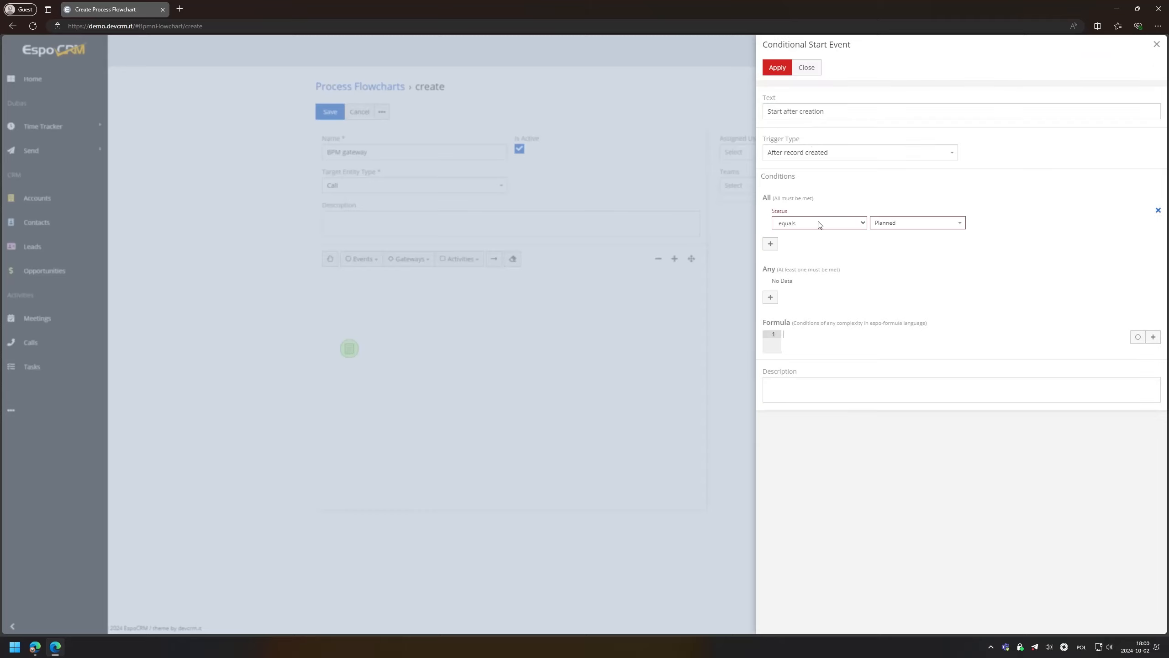
left_click(793, 226)
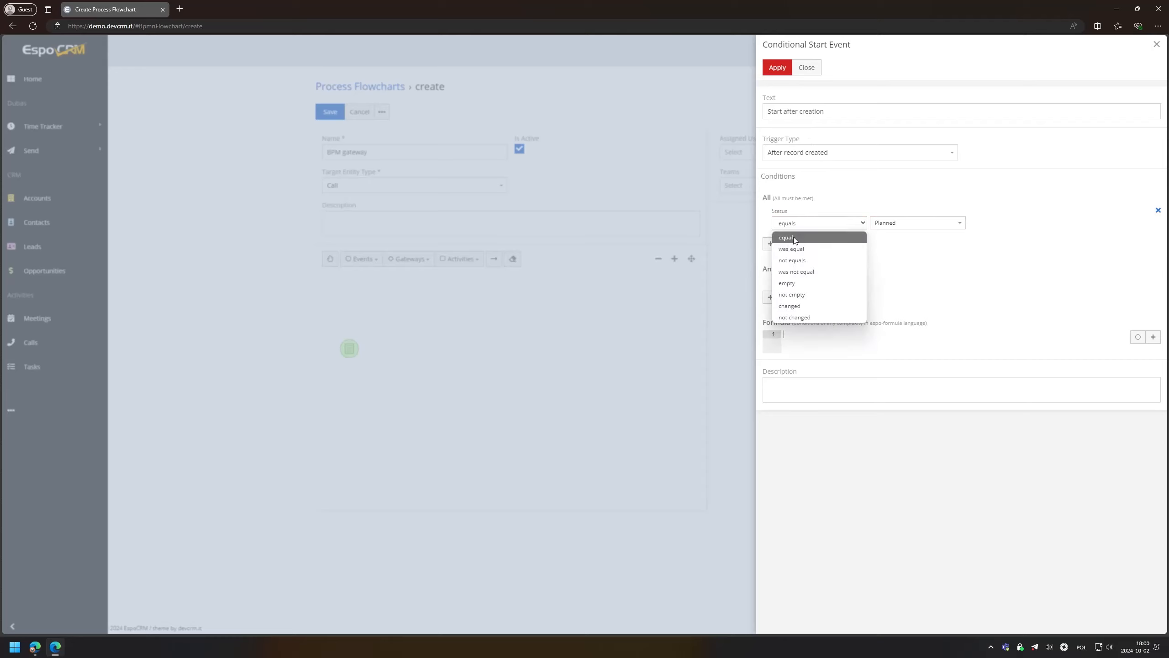
left_click(817, 261)
left_click(902, 223)
left_click(909, 264)
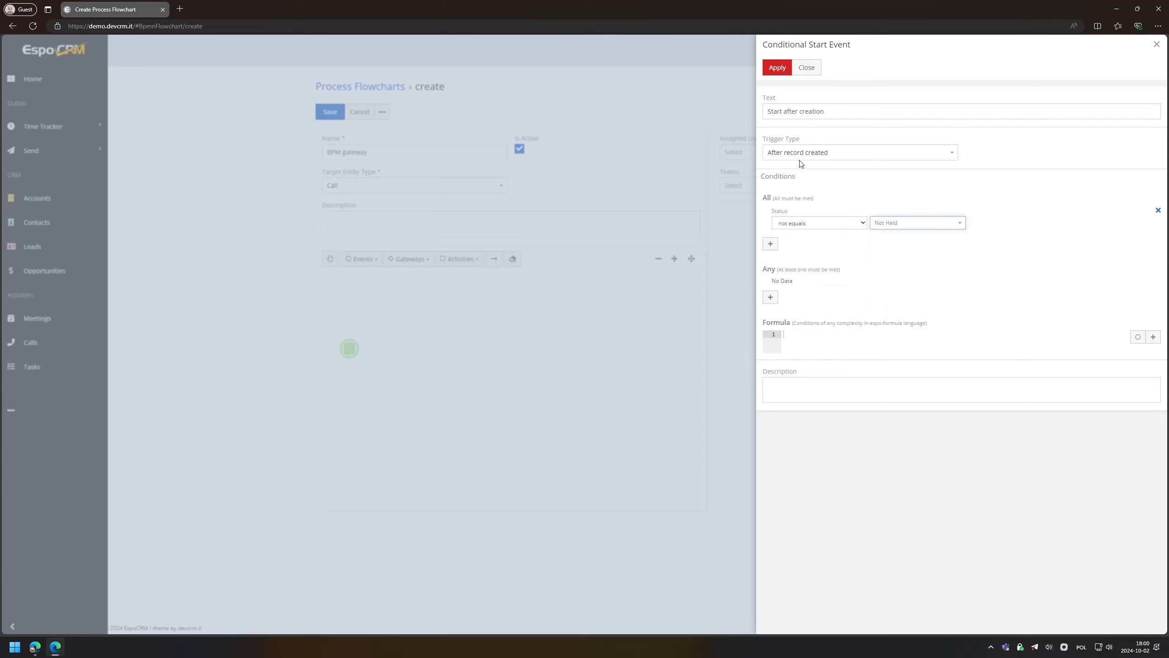
left_click(776, 67)
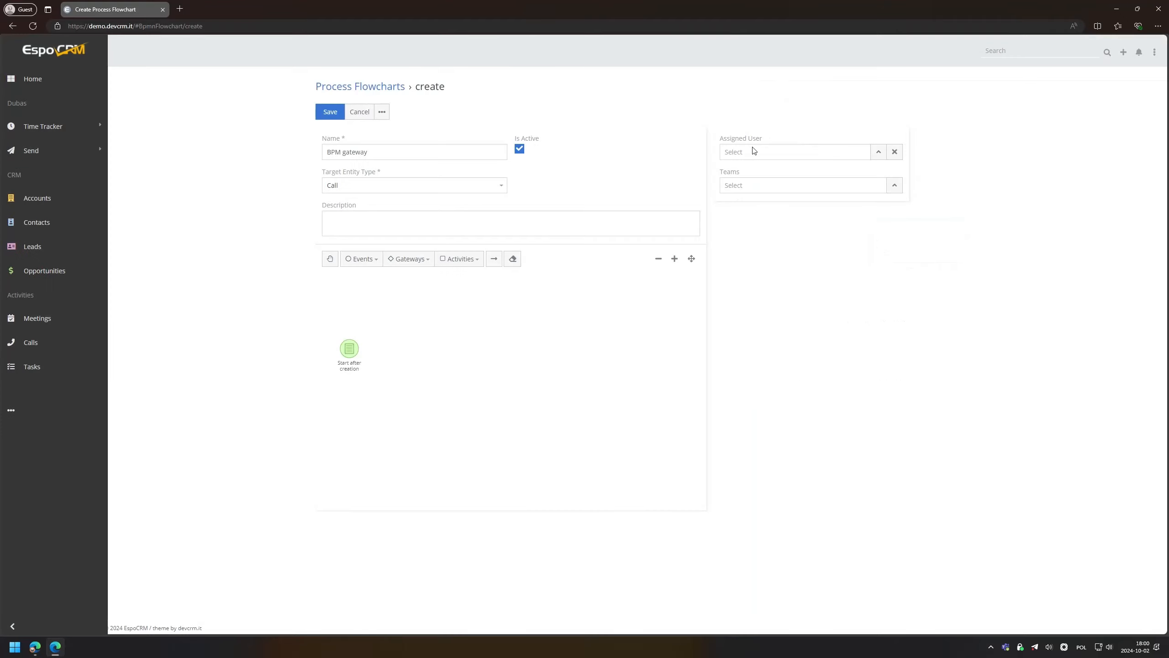
Place an Event Based Gateway just after the start event in the flowchart.
left_click(463, 260)
left_click(433, 260)
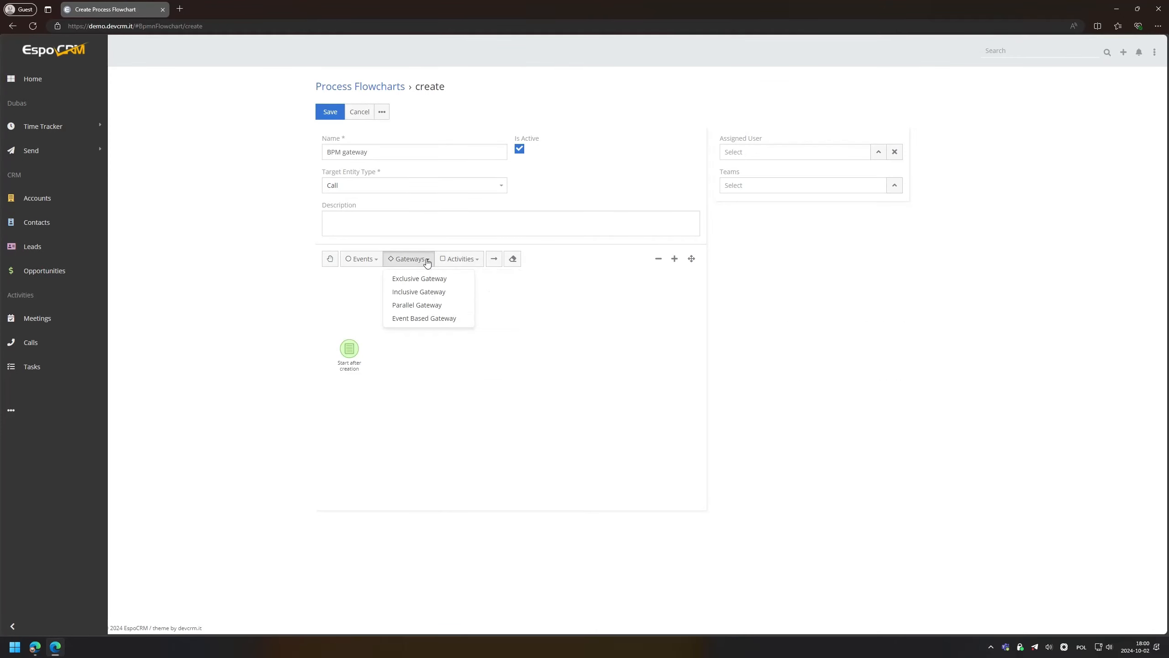
left_click(424, 316)
left_click(423, 316)
left_click(408, 349)
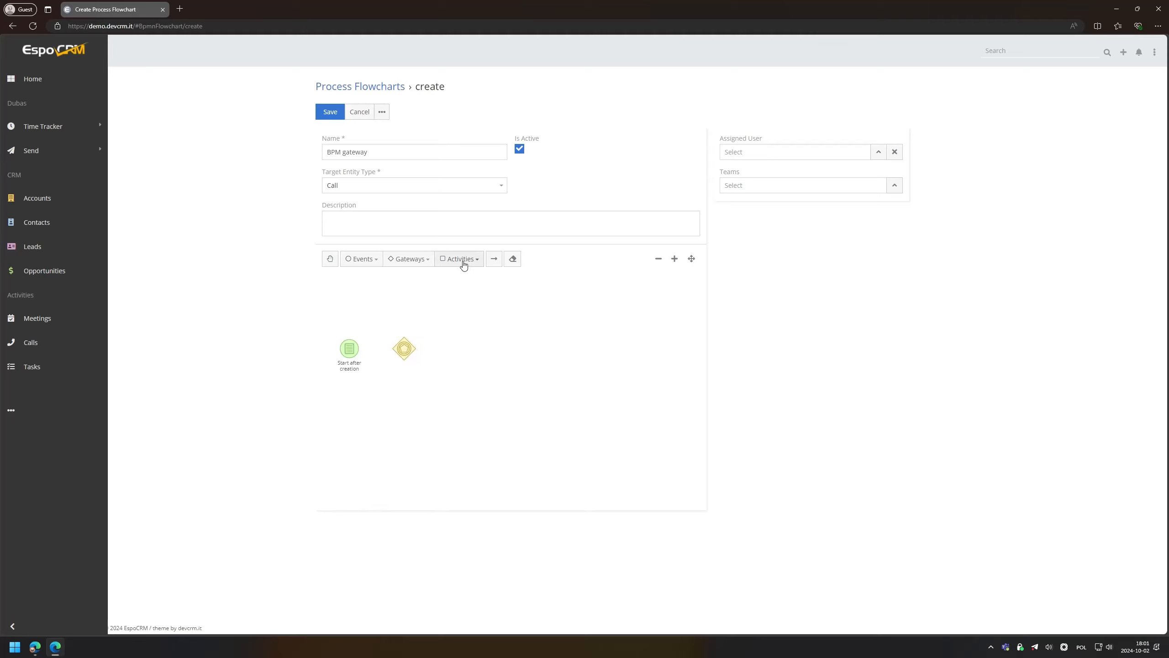
Place a catching Conditional Intermediate Event above and a catching Timer Intermediate Event below, both just after the gateway.
left_click(372, 261)
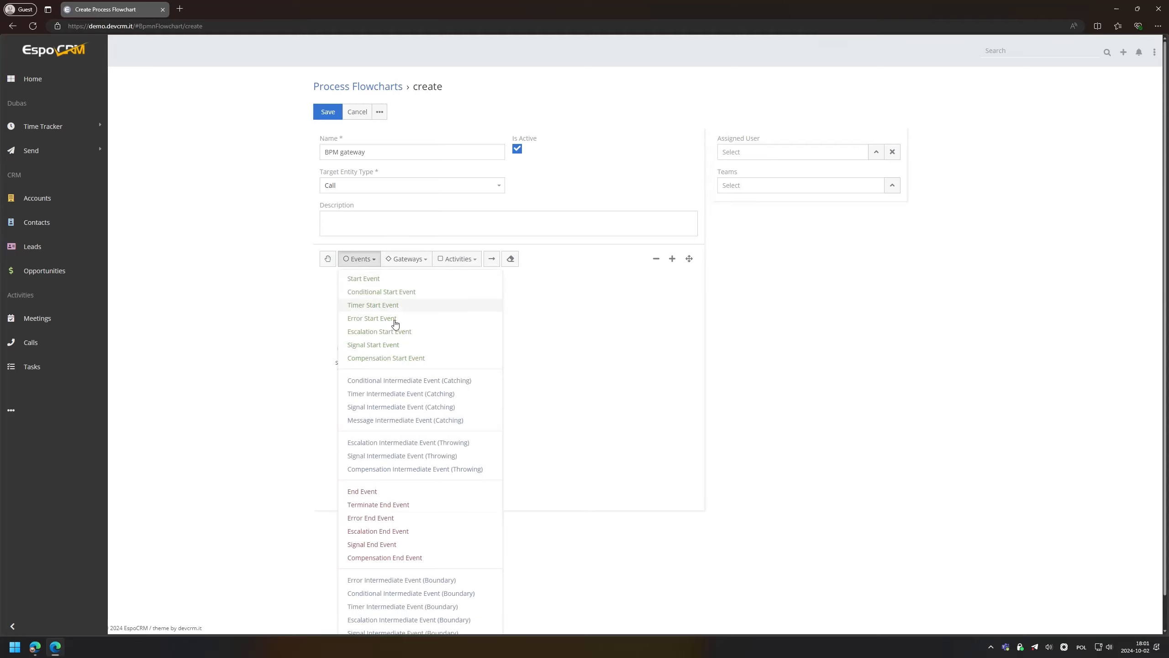
left_click(414, 380)
left_click(457, 342)
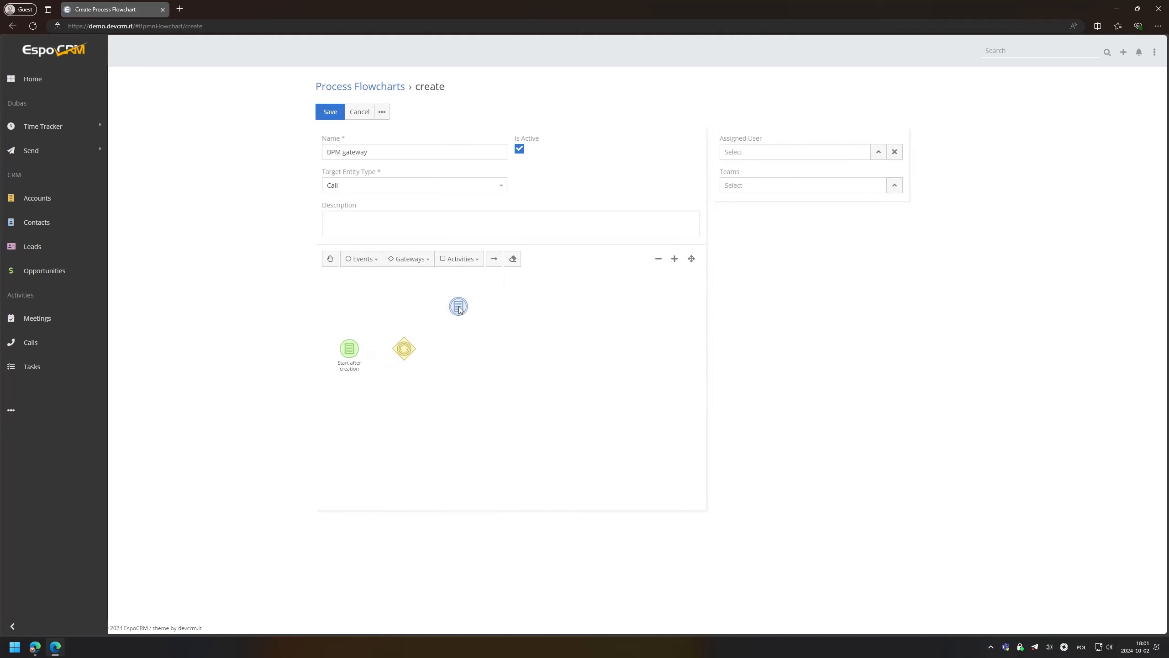
left_click(368, 260)
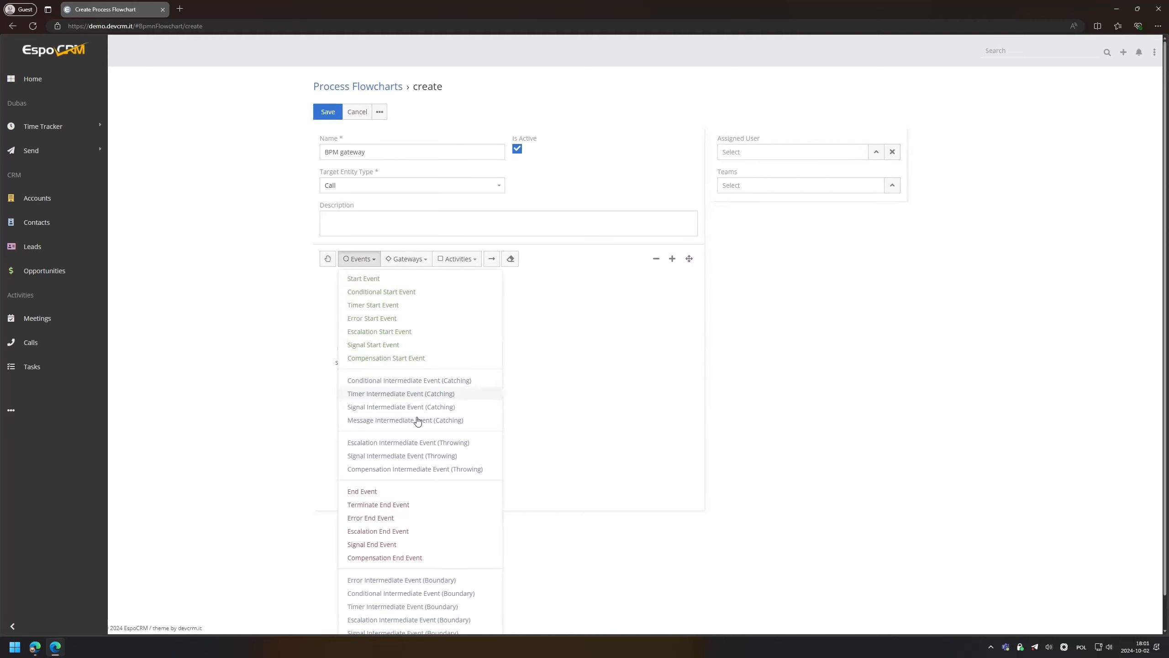
left_click(440, 395)
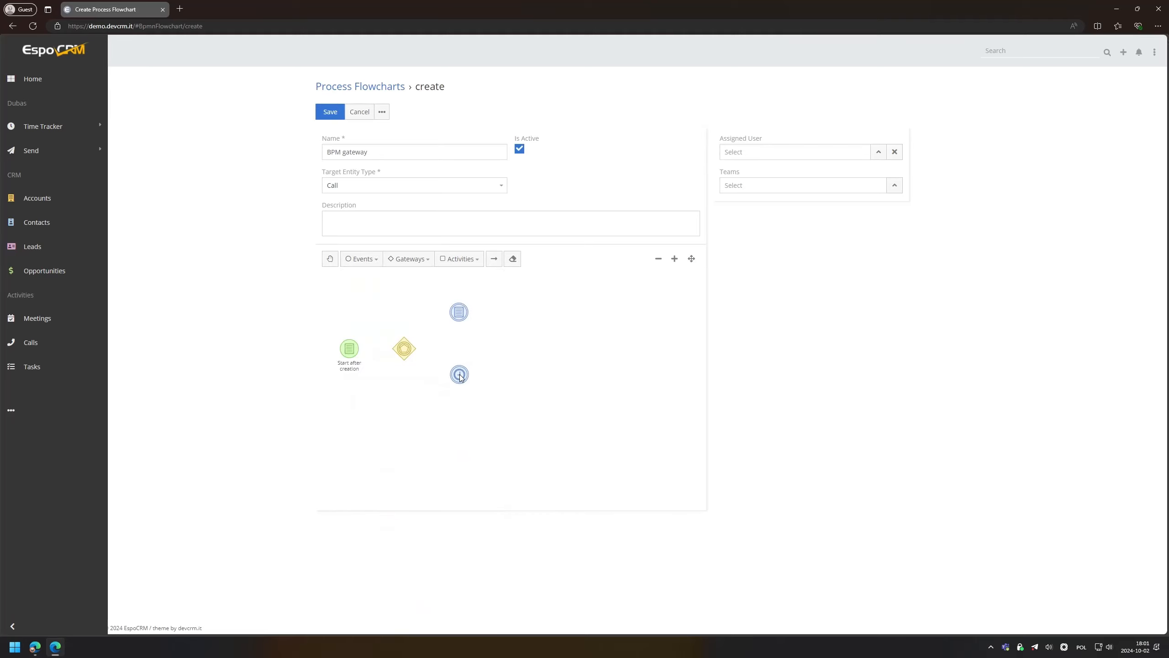
left_click(458, 385)
Place two Task activities, one beside the conditional intermediate event and one beside the timer event.
left_click(464, 261)
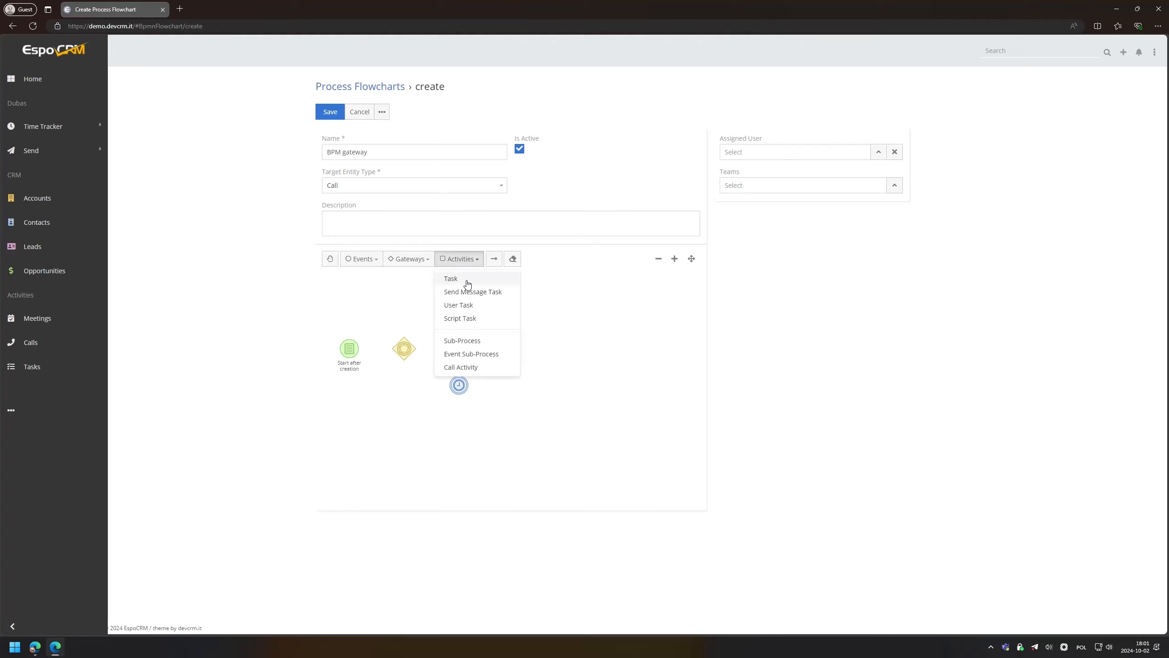
left_click(454, 278)
left_click(529, 313)
left_click(465, 259)
left_click(468, 278)
left_click(527, 388)
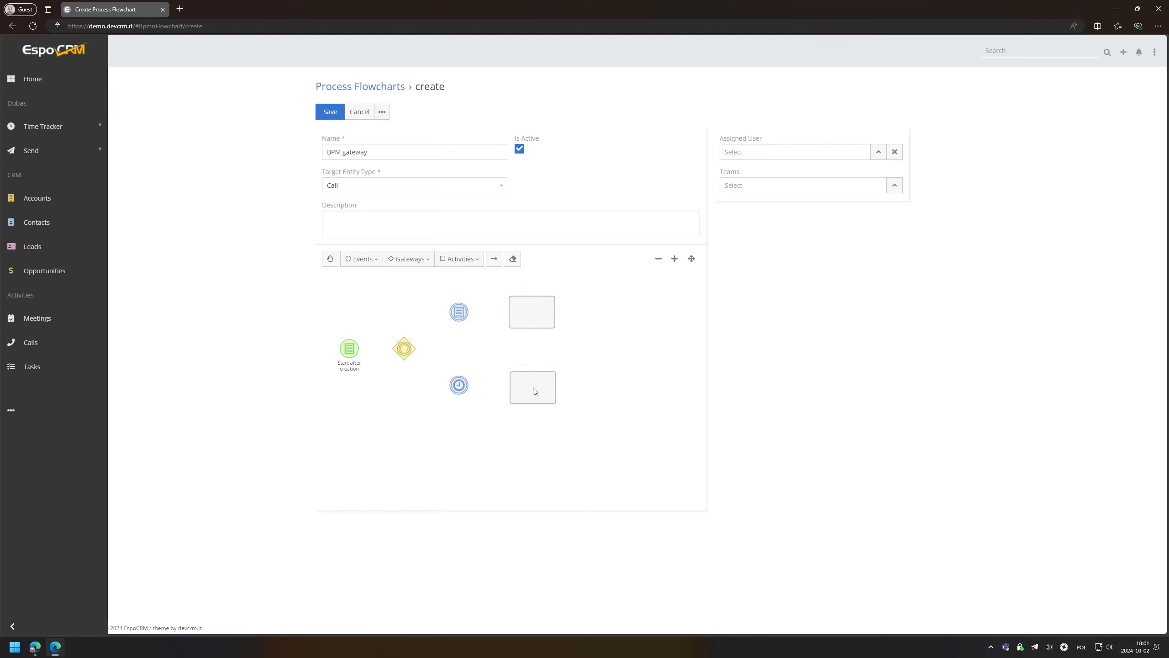
Place an End Event beyond the two tasks, midway between the branches, and label it "End".
left_click(360, 259)
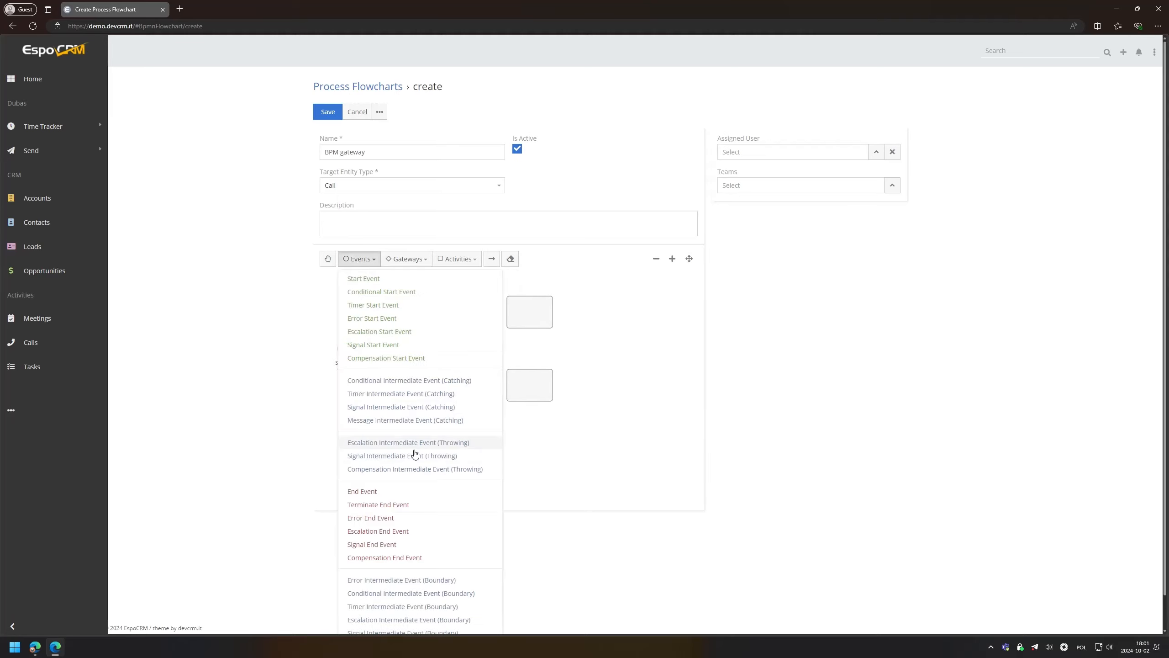
left_click(412, 489)
left_click(365, 258)
left_click(375, 490)
left_click(604, 348)
left_click(600, 350)
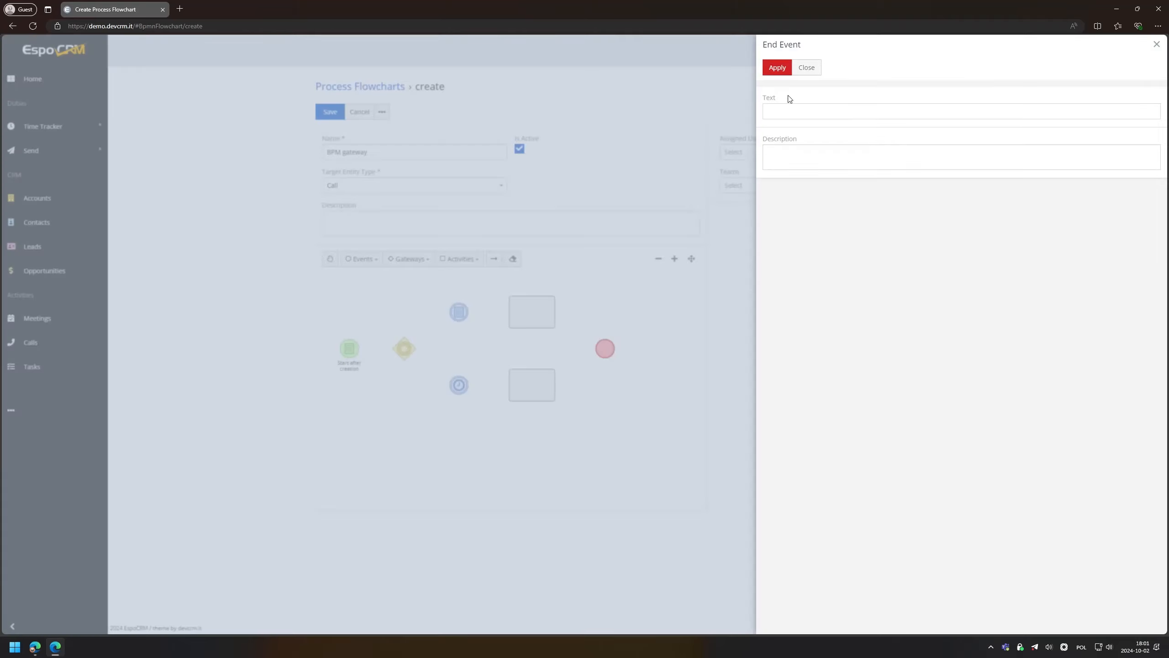
left_click(796, 114)
type("End")
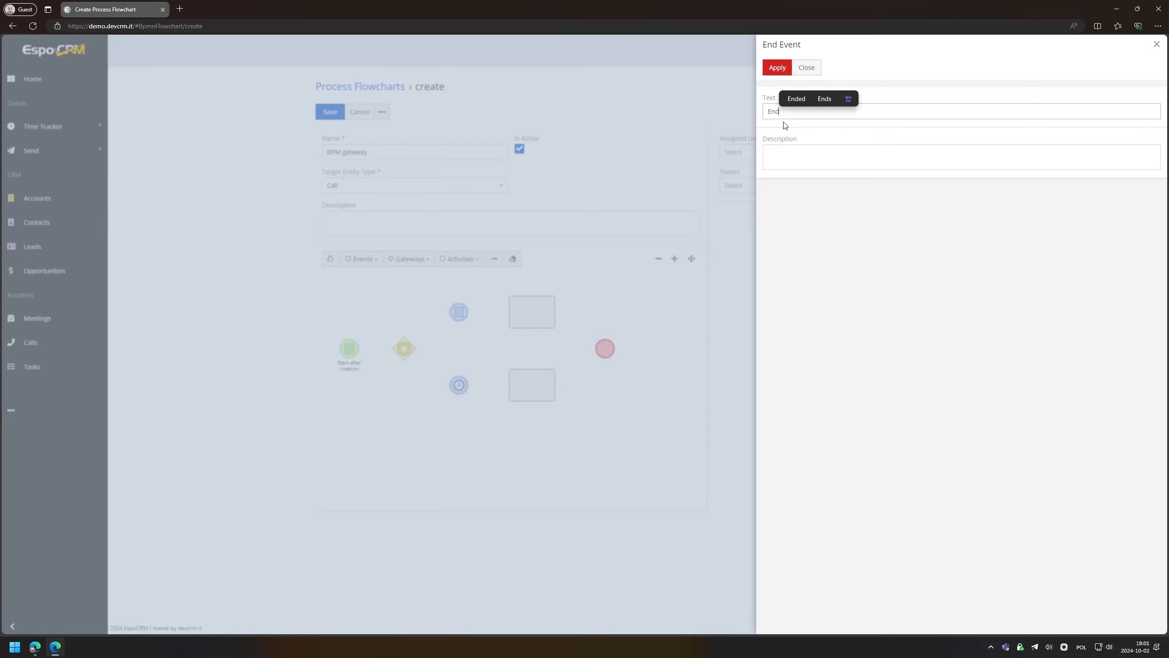
left_click(777, 67)
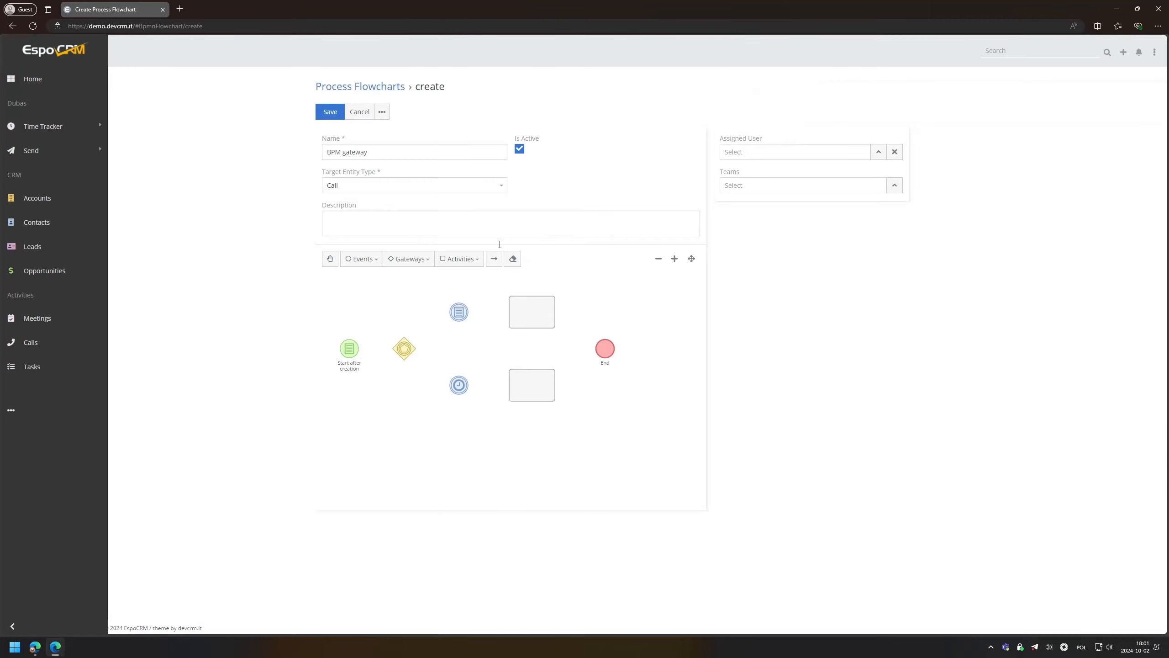
Connect the start event to the gateway, and the gateway through both intermediate events and their tasks to the end event.
left_click(494, 258)
left_click_drag(349, 348, 475, 316)
left_click_drag(403, 352, 458, 312)
left_click_drag(404, 348, 459, 386)
left_click_drag(459, 313, 528, 311)
left_click_drag(458, 388, 536, 385)
mouse_move(536, 386)
left_mouse_down()
mouse_move(603, 373)
mouse_move(605, 348)
left_mouse_up()
left_click_drag(543, 318, 604, 346)
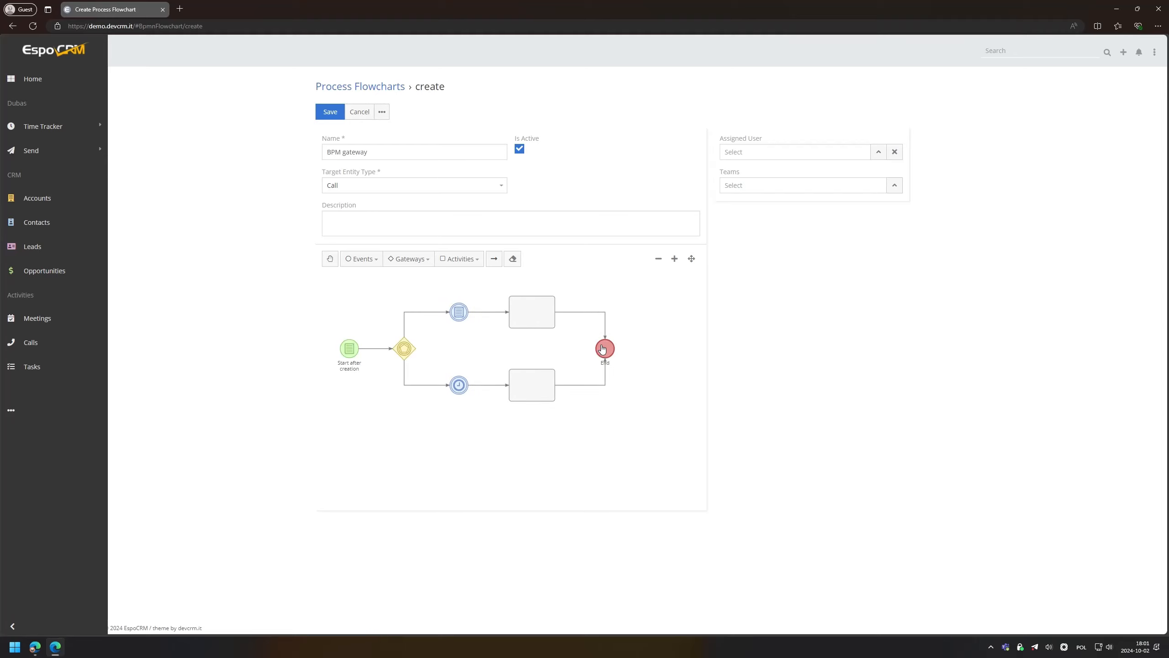
Label the event based gateway "Proceed based on decision".
double_click(404, 351)
type("Proceed based on decision")
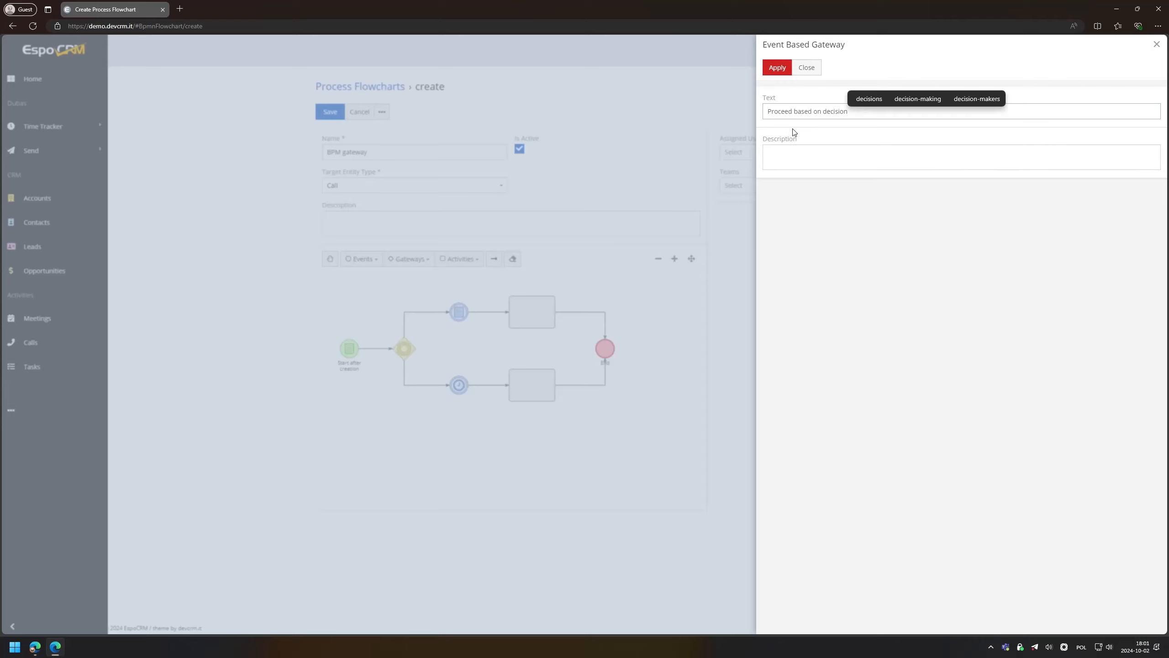
left_click(777, 67)
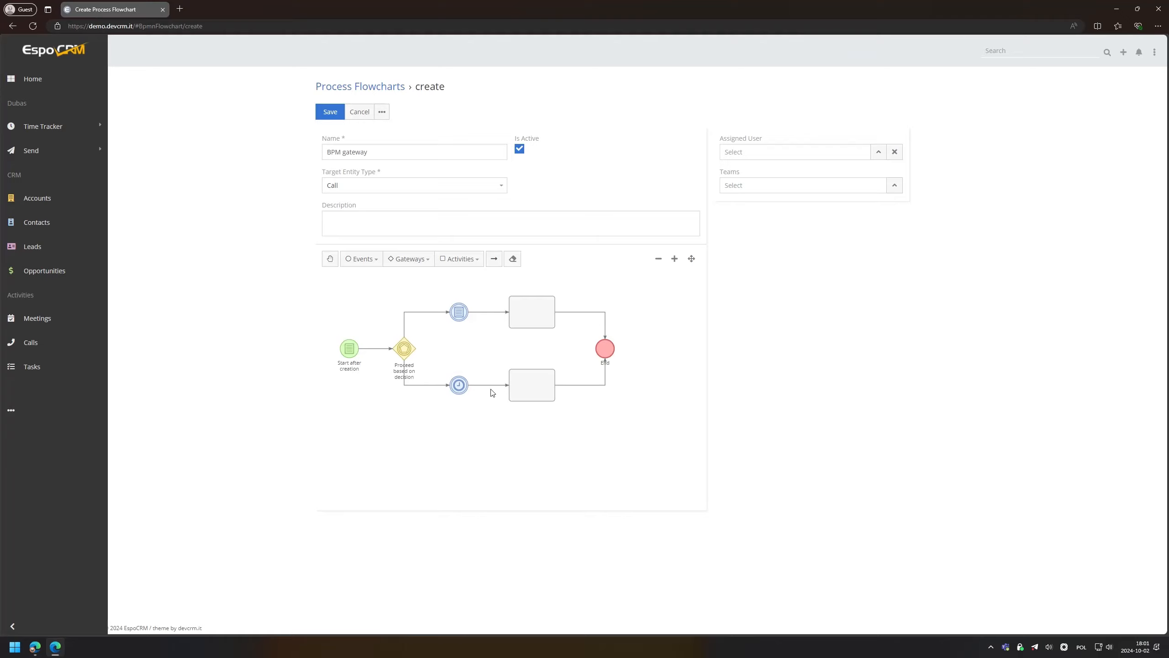
Enter "Wait 1 minute" as the text of the timer intermediate event.
left_click(466, 383)
type("Wai")
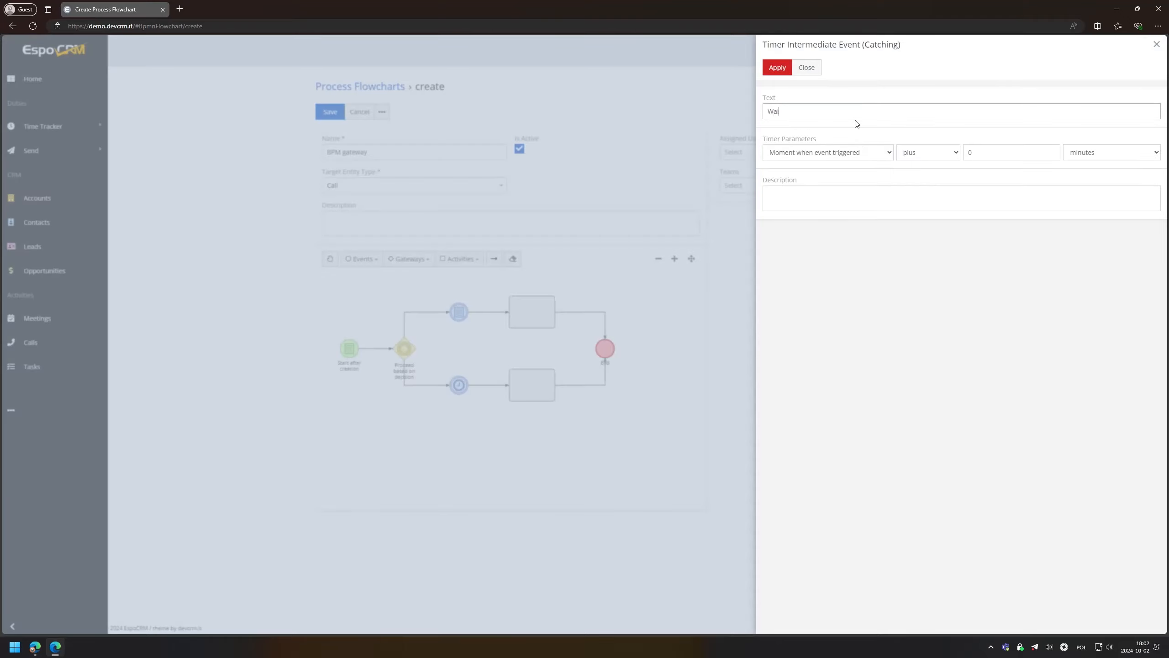
type("t 2 minutes")
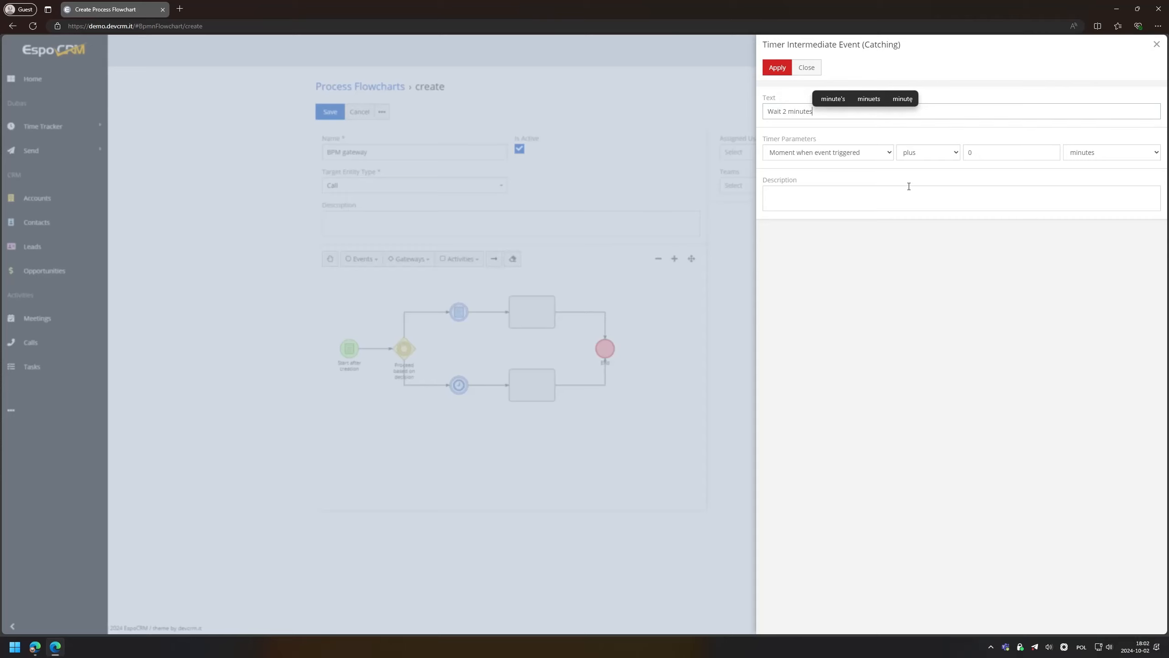
key("BackSpace")
key("BackSpace")
key("BackSpace")
key("BackSpace")
key("BackSpace")
key("BackSpace")
key("BackSpace")
key("BackSpace")
key("BackSpace")
type("1 minute")
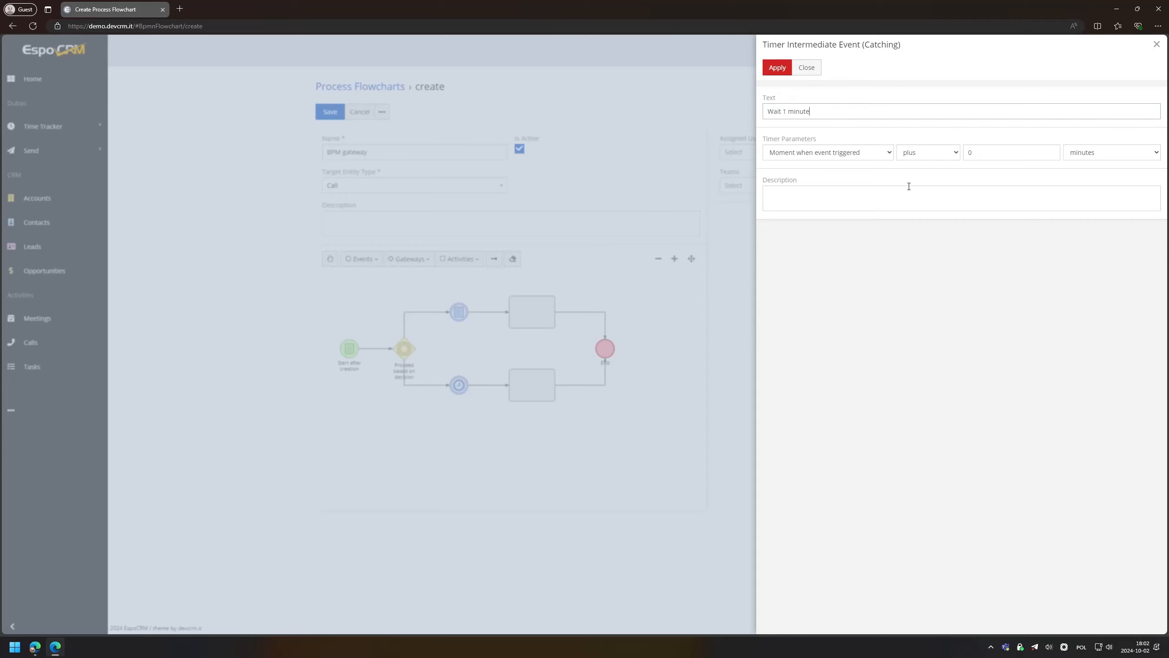
Set the timer event to the moment when the event is triggered plus 1 minute, and apply it.
left_click(869, 157)
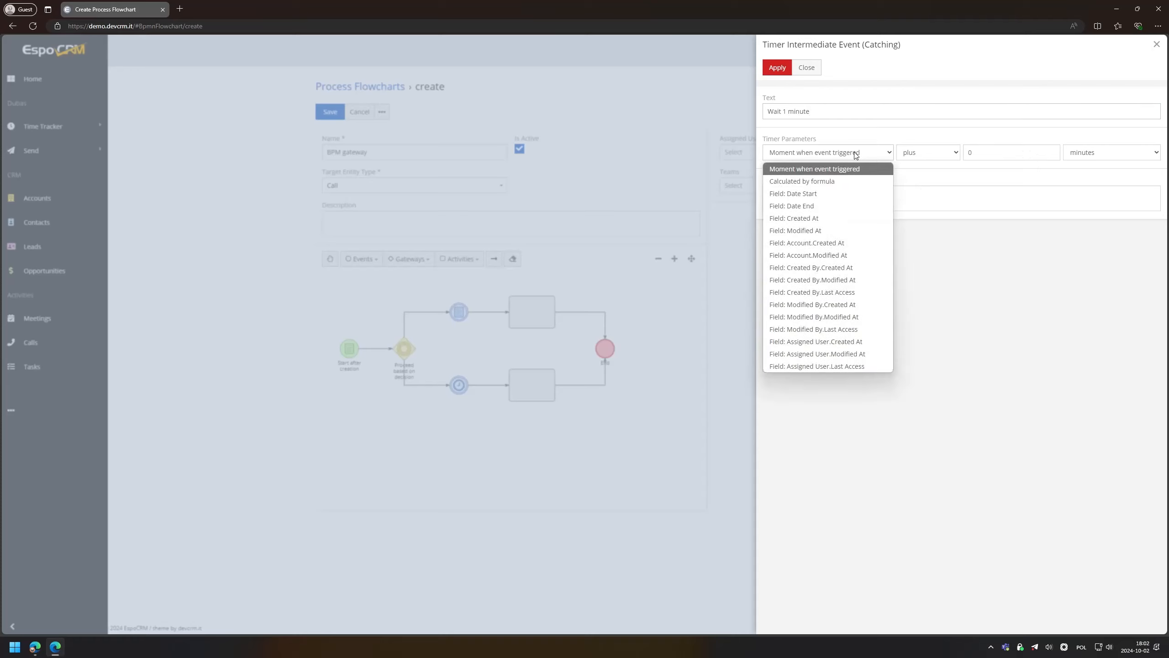
left_click(924, 183)
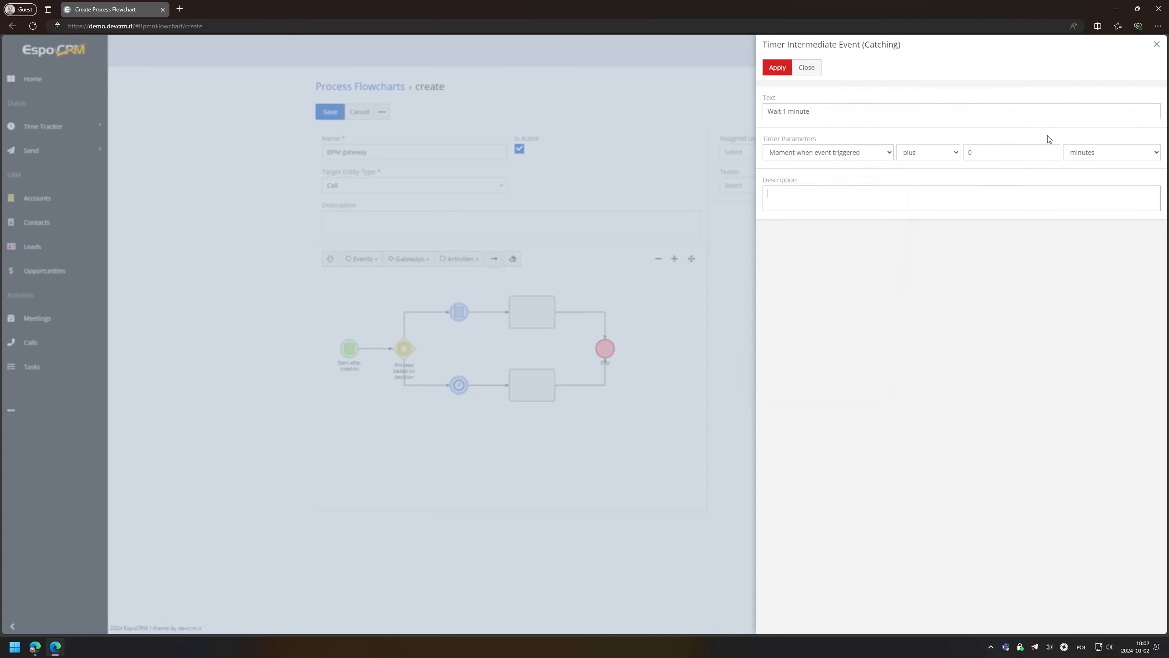
double_click(986, 155)
type("1")
left_click(777, 67)
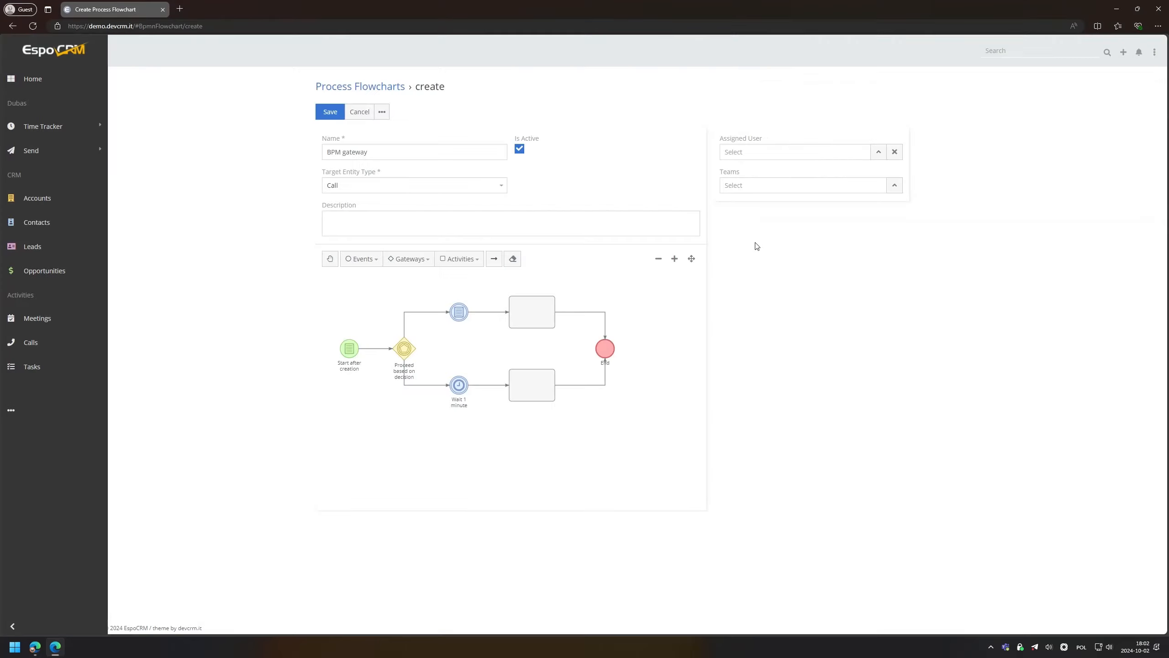
Enter "Mark as not held and report to Manager" as the text of the task following the timer event.
left_click(529, 386)
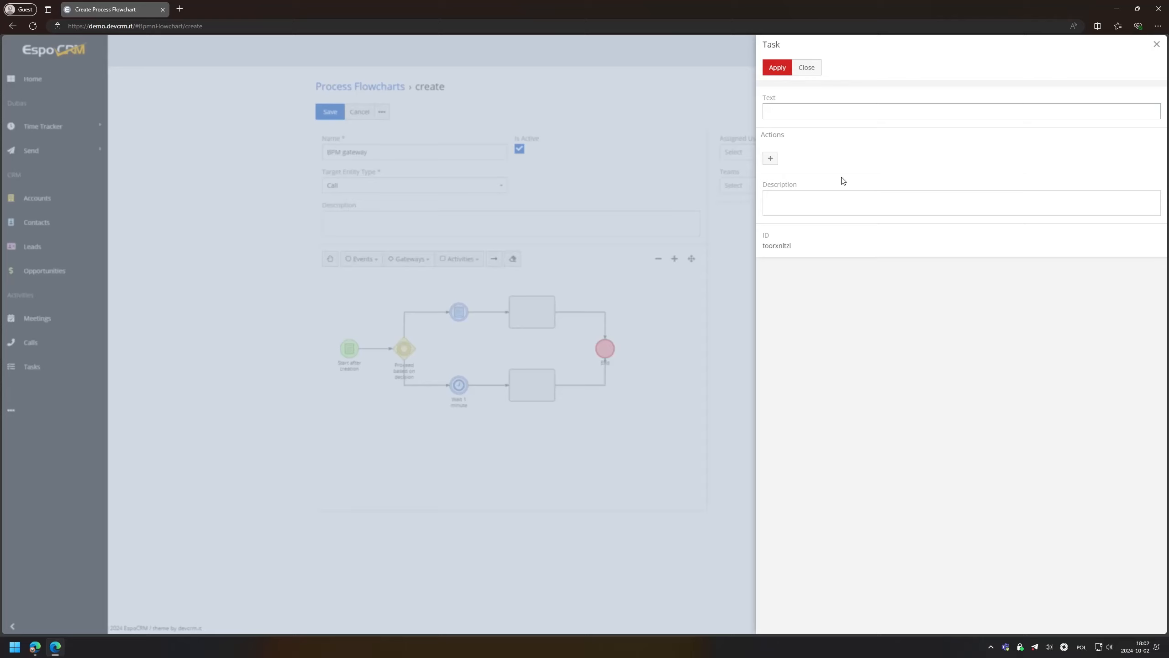
type("Mark as not held and")
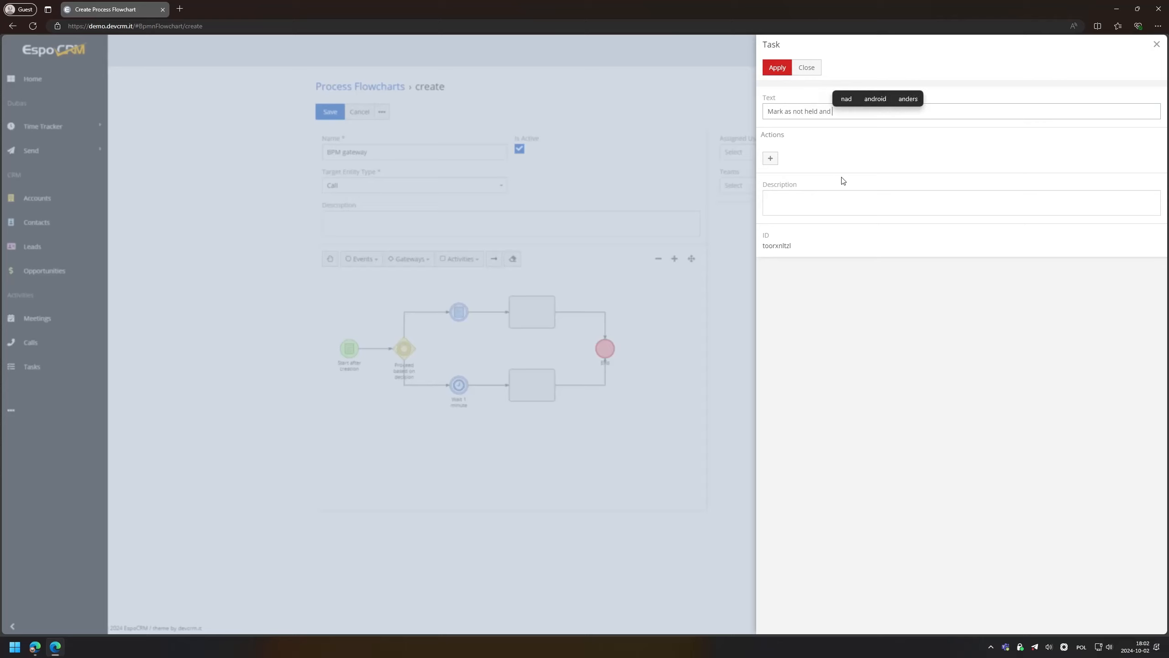
type(" report to Manager")
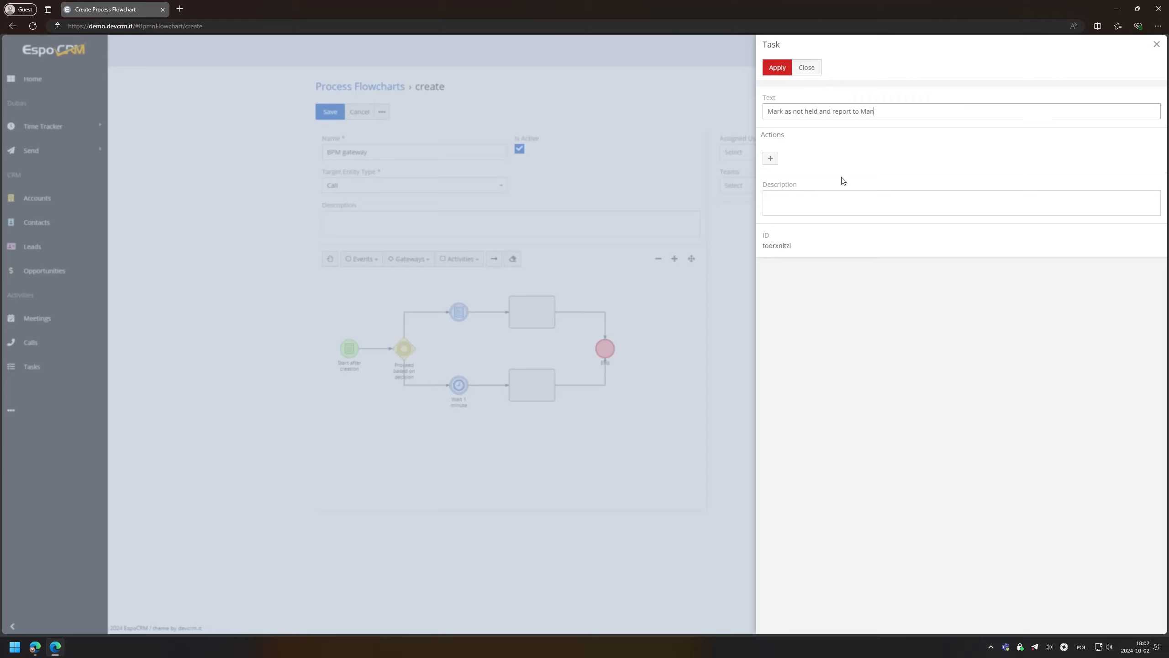
Add an Update Target Record action to the task that sets the call's Status to Not Held, and apply the action.
left_click(769, 157)
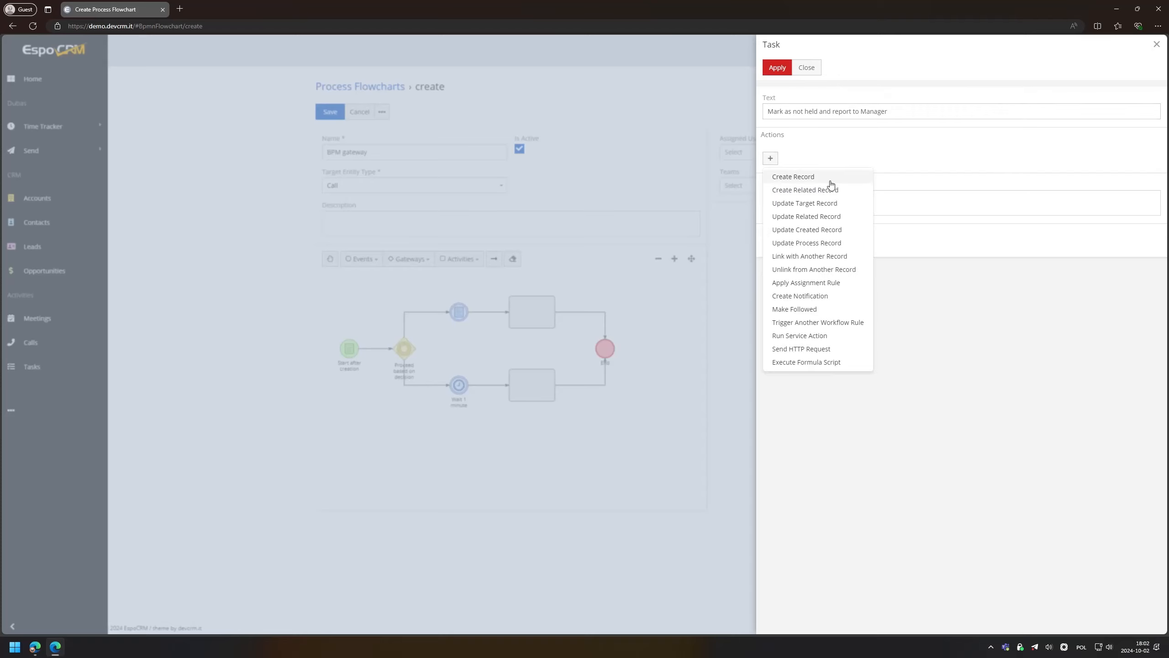
left_click(821, 203)
left_click(782, 94)
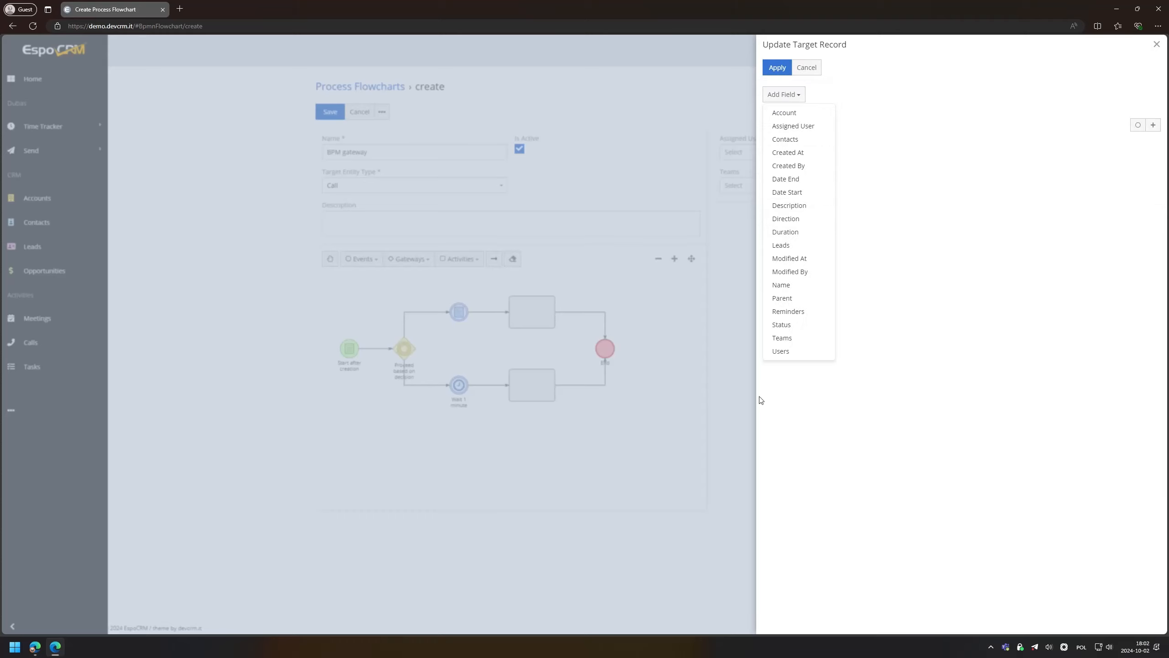
left_click(787, 325)
left_click(903, 134)
left_click(905, 172)
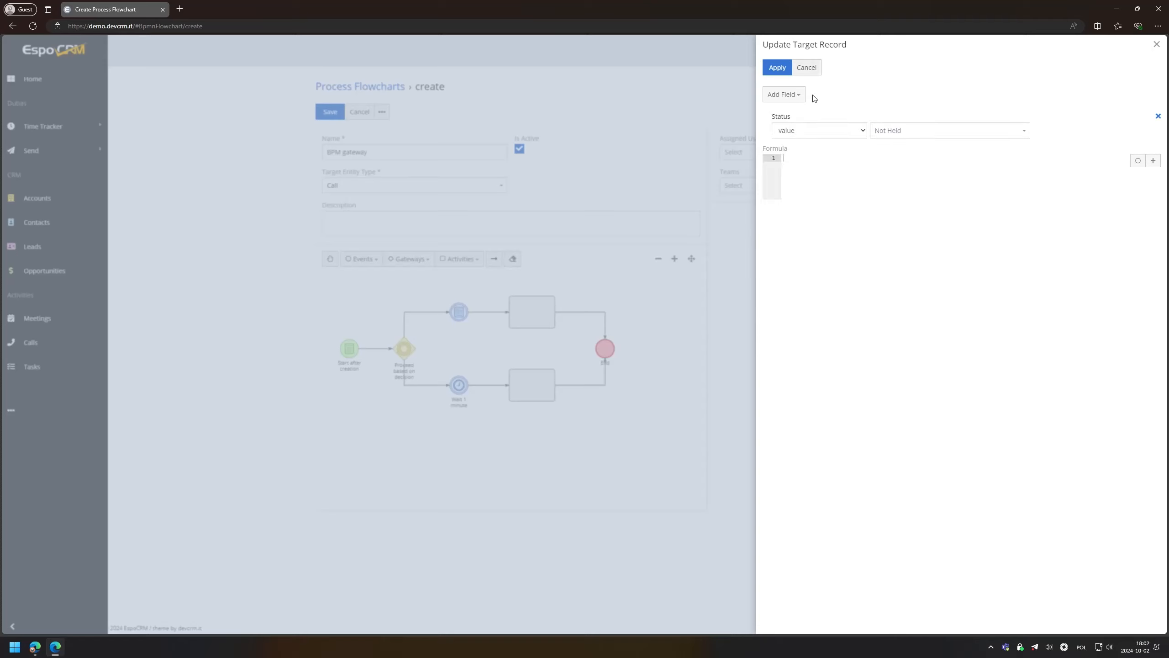
left_click(776, 67)
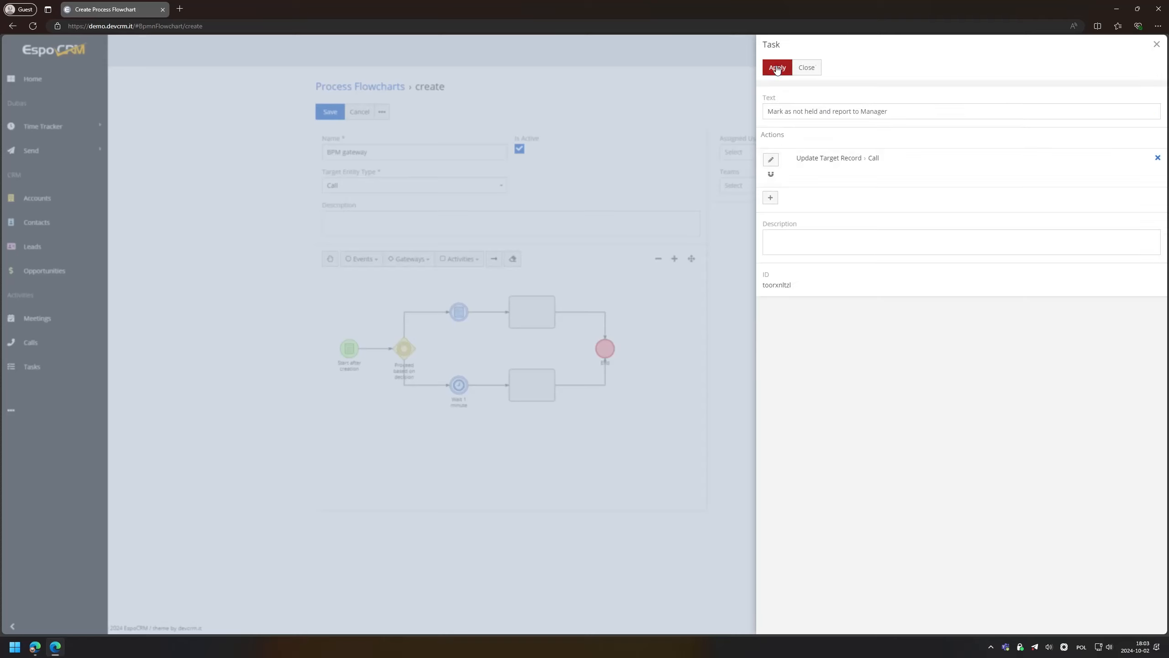
Add a Create Notification action for specified user Admin with message "User didn't called Customer {entity}.", then apply the action and the task.
left_click(770, 206)
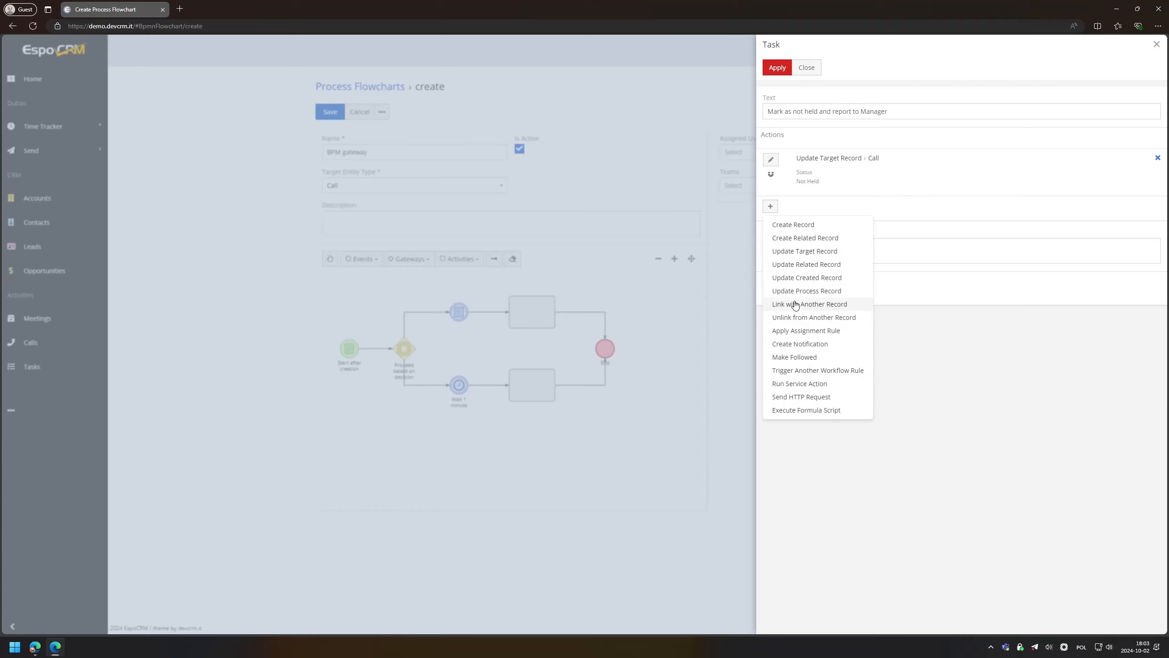
left_click(803, 343)
left_click(839, 107)
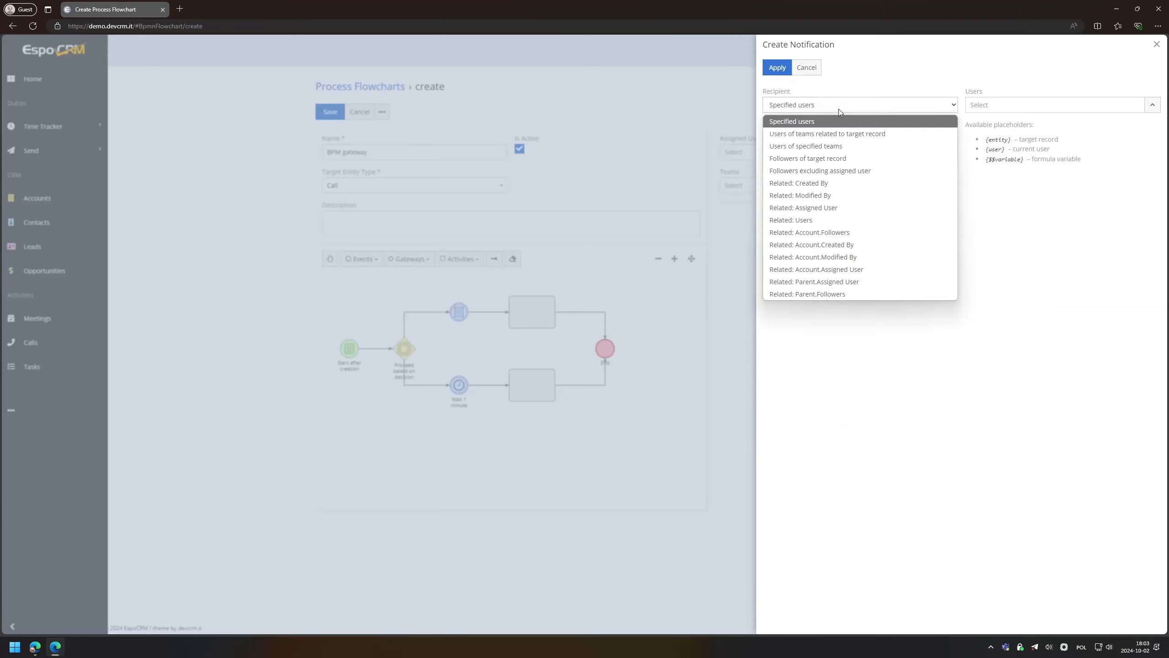
left_click(999, 105)
type("ad")
left_click(989, 124)
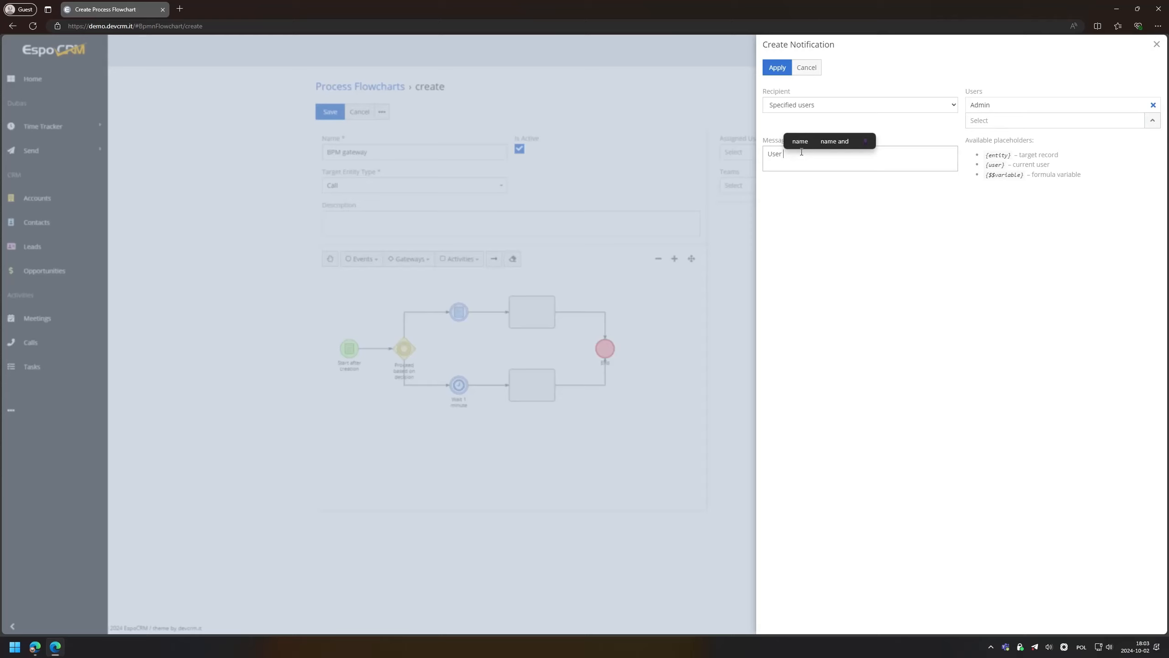
type("didn't called ")
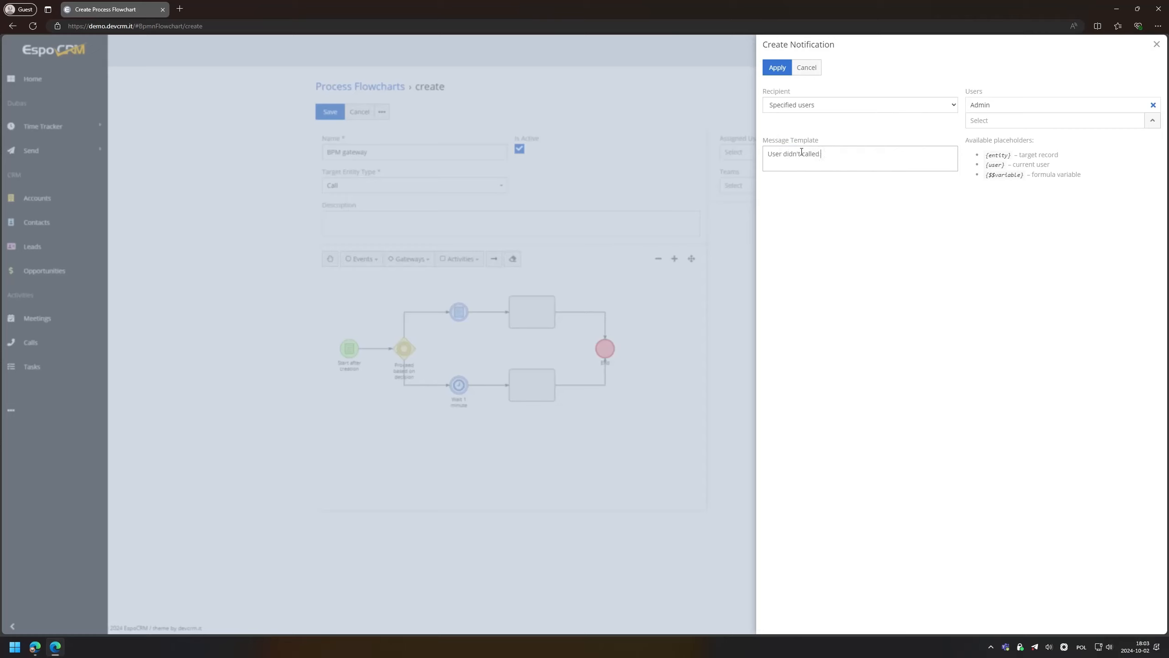
type("Customer {entity}.")
left_click(777, 68)
left_click(777, 68)
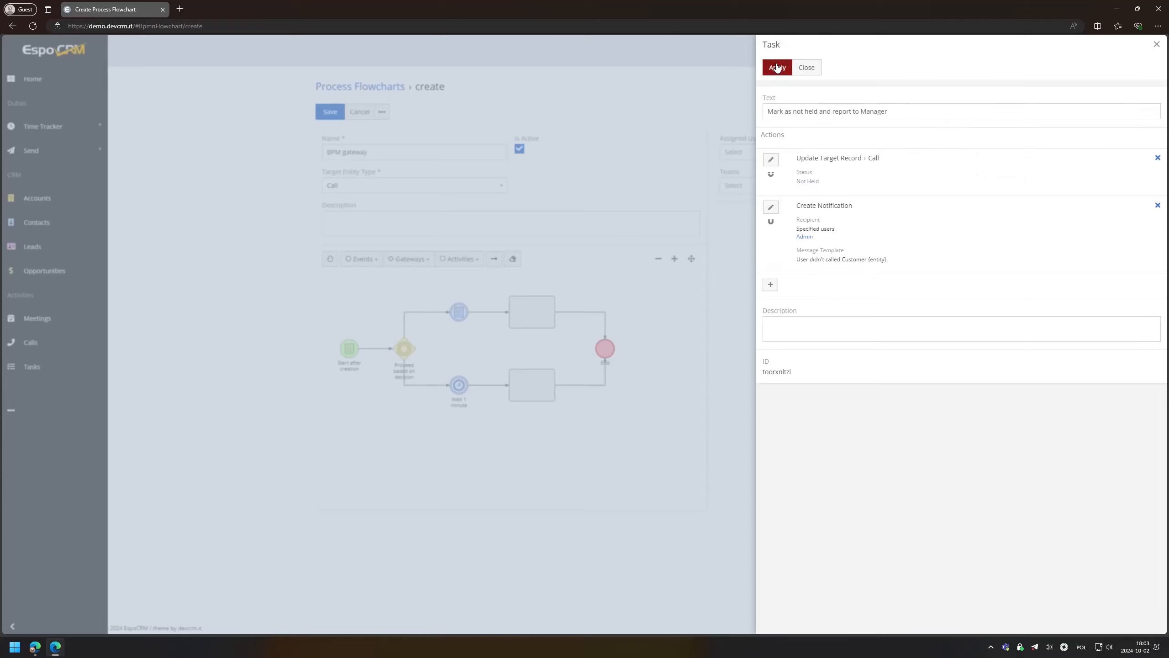
Enter "Trigger after call is set to Held" as the text of the conditional intermediate event.
left_click(458, 313)
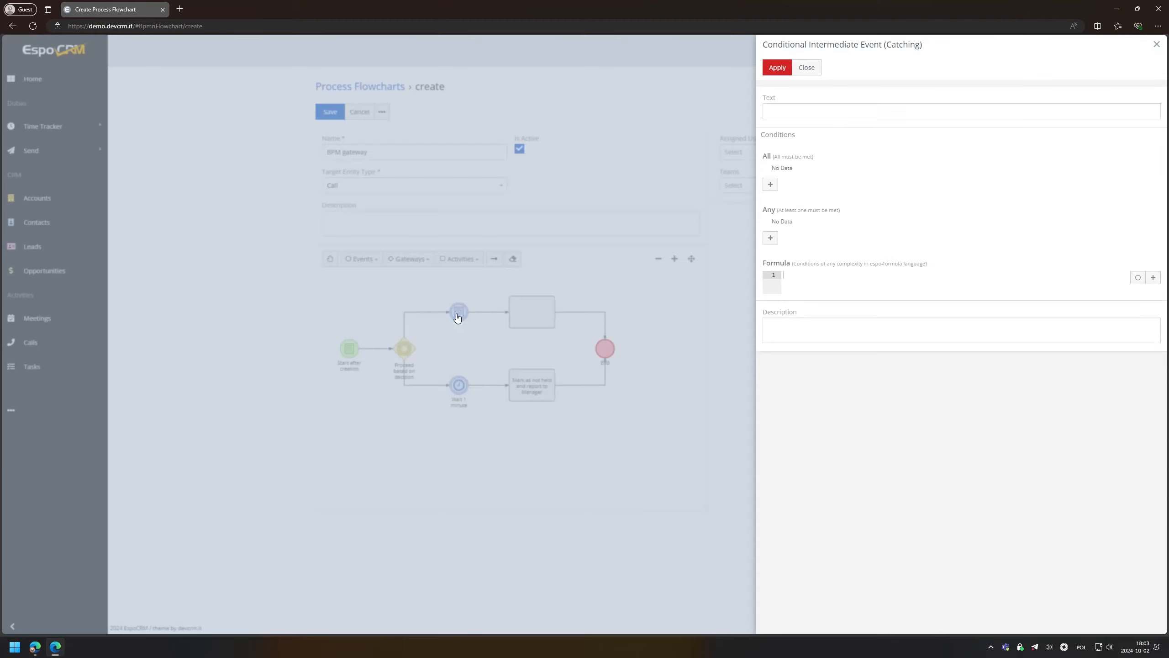
type("Trigger after c")
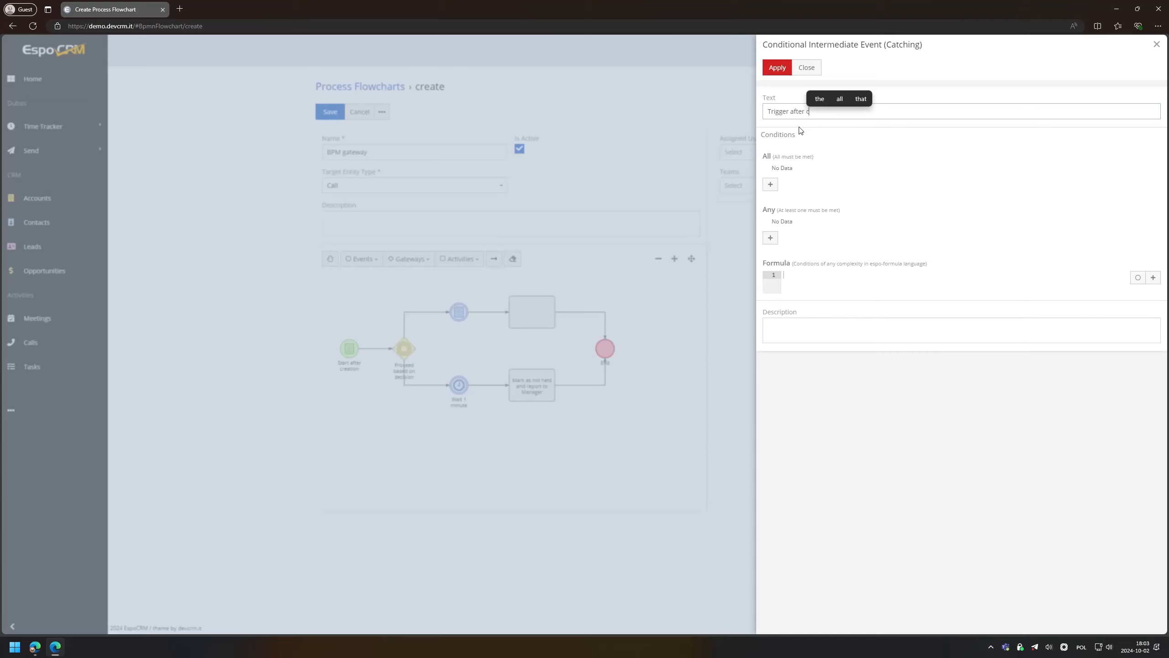
type("all is set to held")
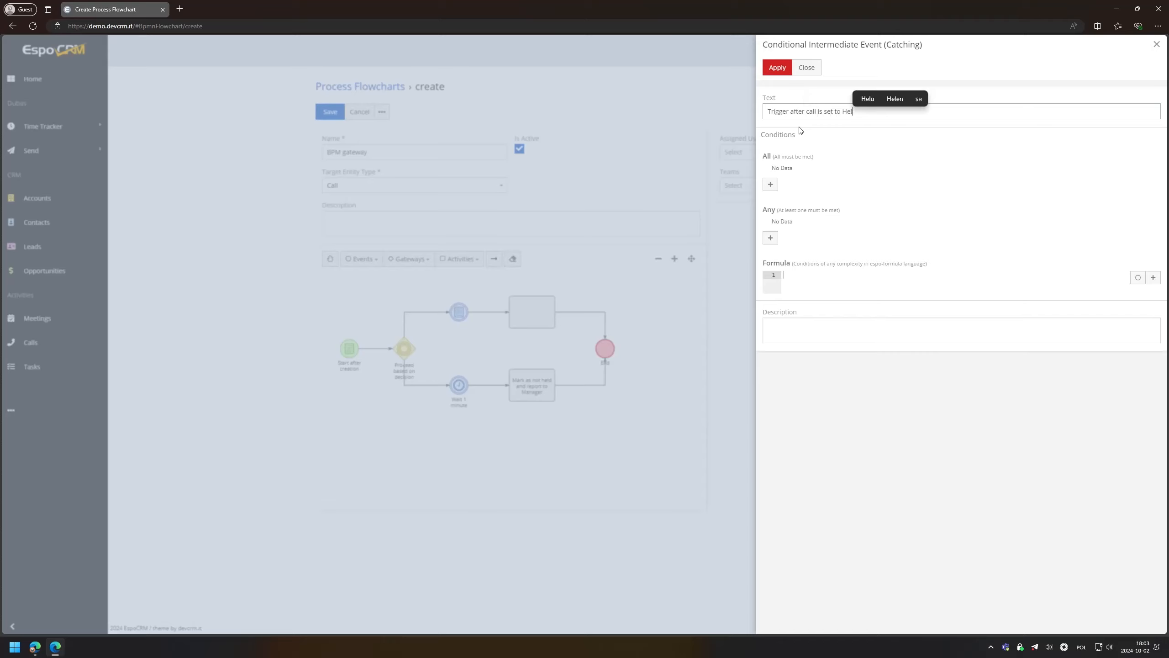
Add an all-must-be-met condition that Status equals Held to the conditional event, and apply it.
left_click(767, 183)
type("sta")
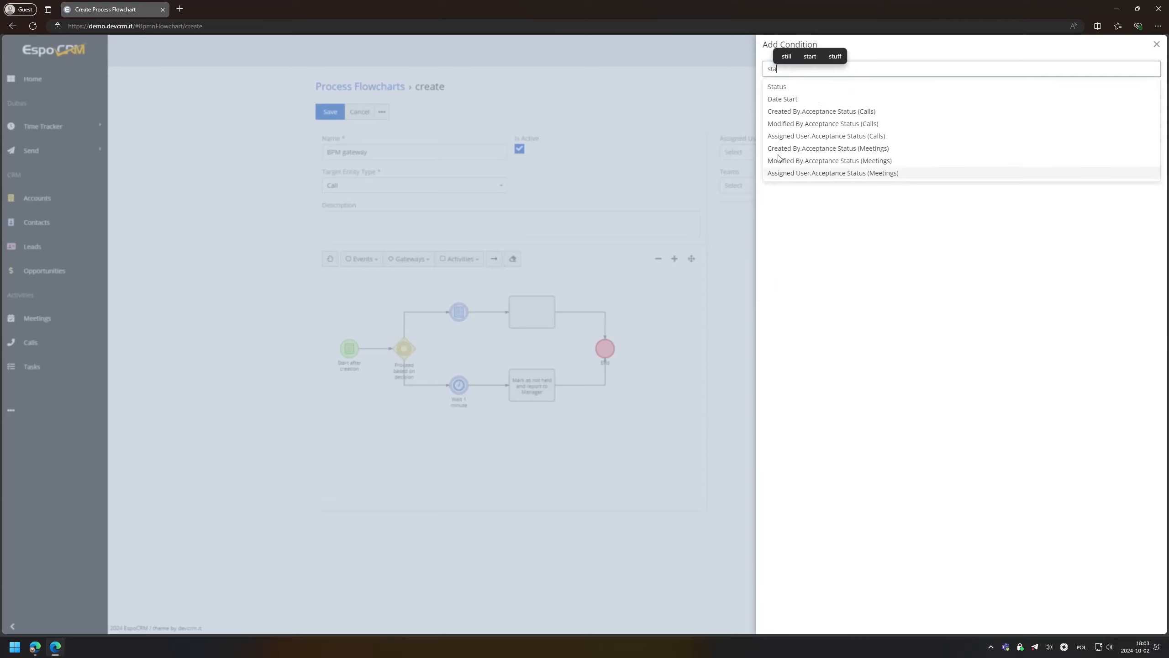
left_click(806, 87)
left_click(891, 181)
left_click(896, 209)
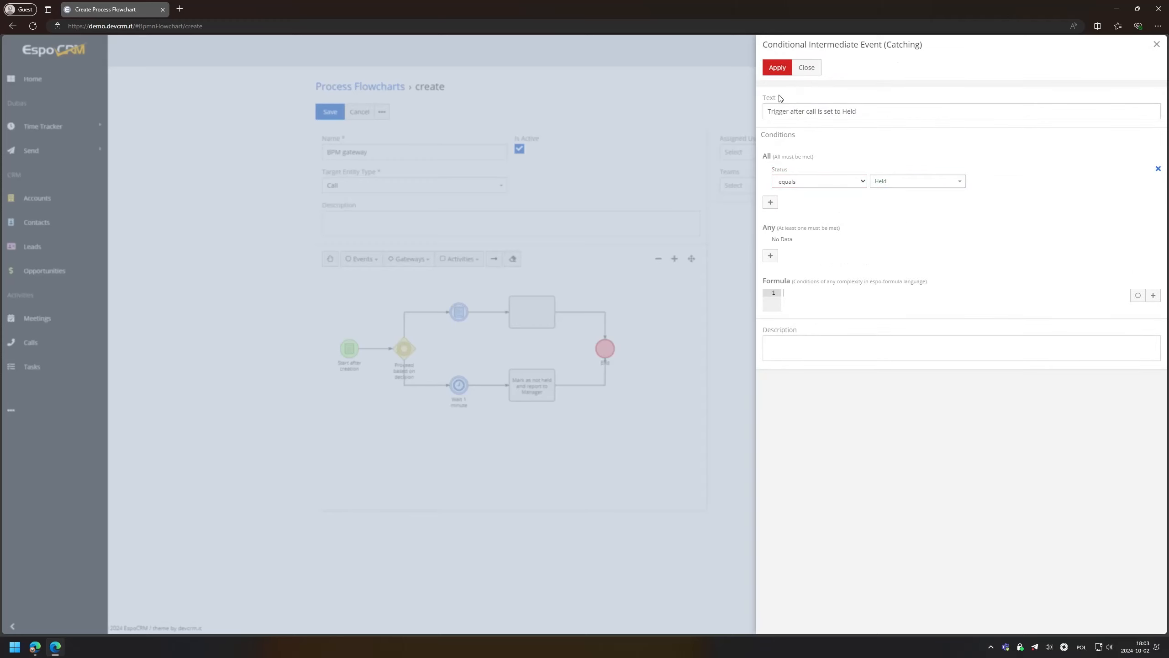
left_click(776, 68)
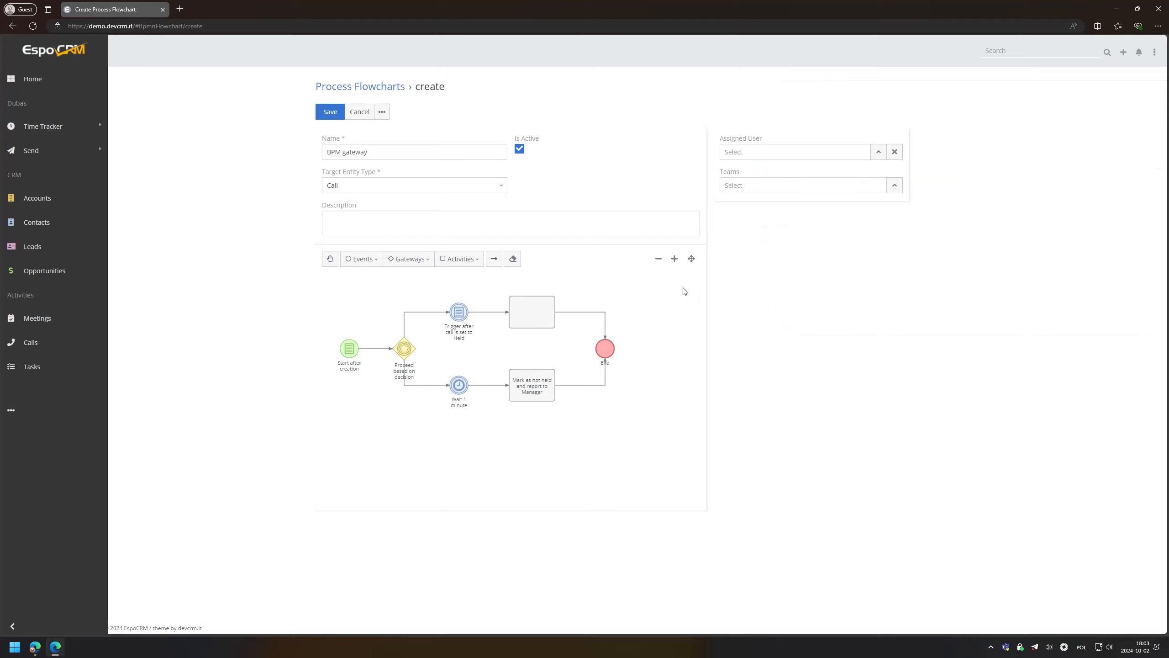
Add a Create Notification action with specified user Admin as recipient to the task following the conditional event.
left_click(546, 310)
left_click(770, 158)
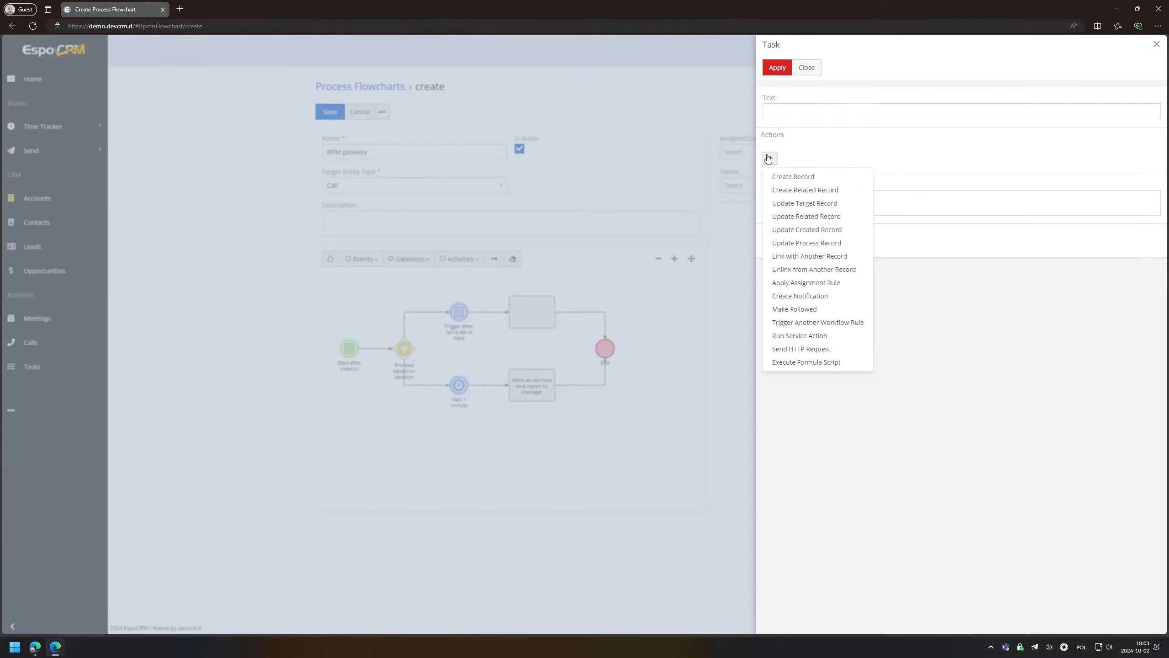
left_click(803, 295)
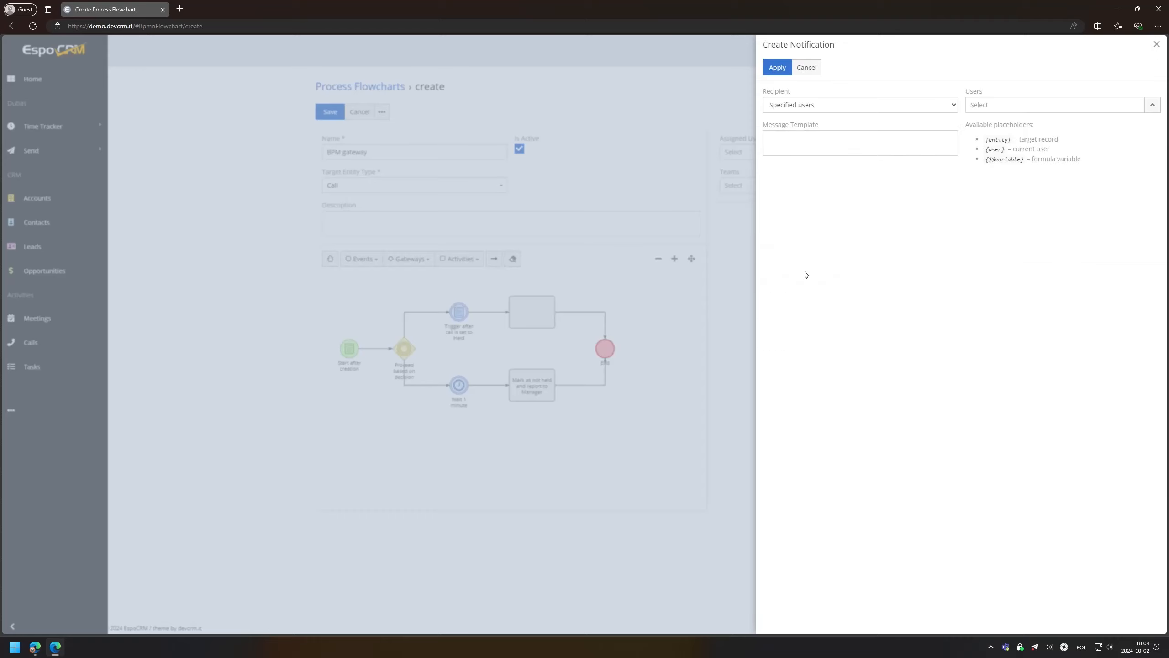
left_click(829, 110)
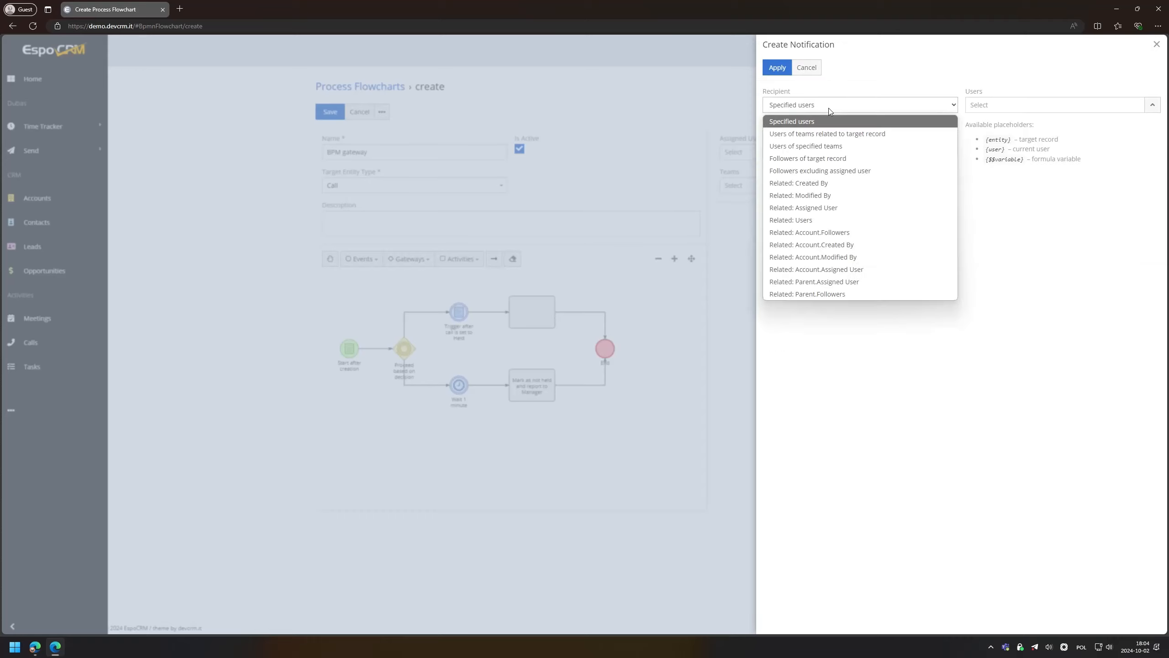
left_click(996, 105)
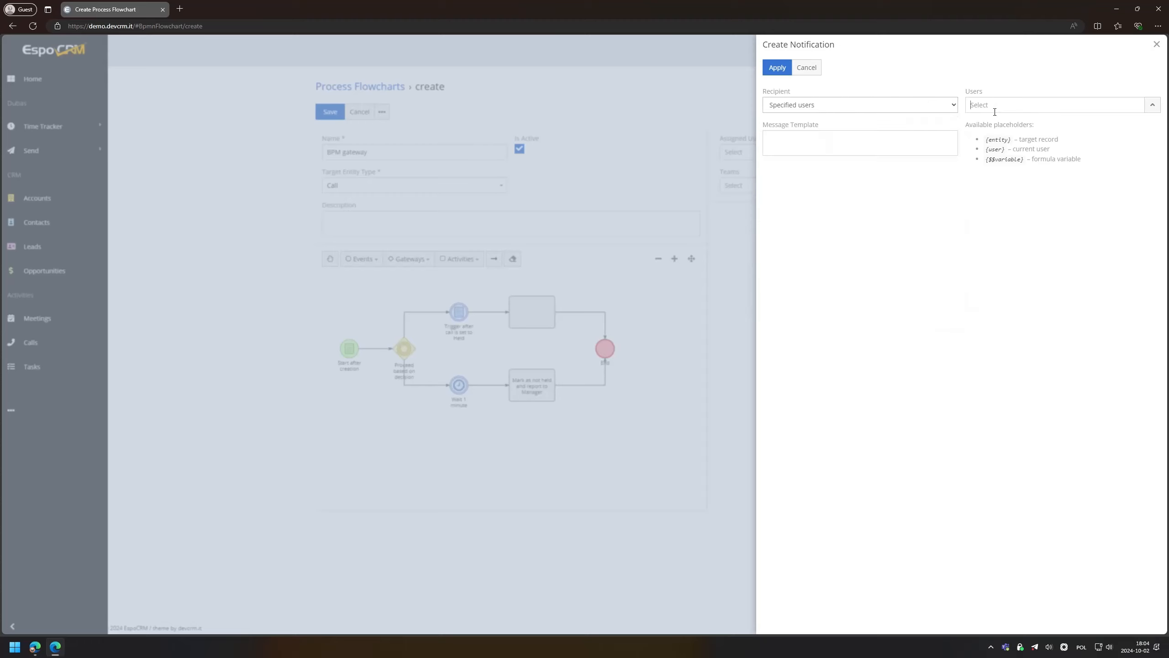
left_click(989, 122)
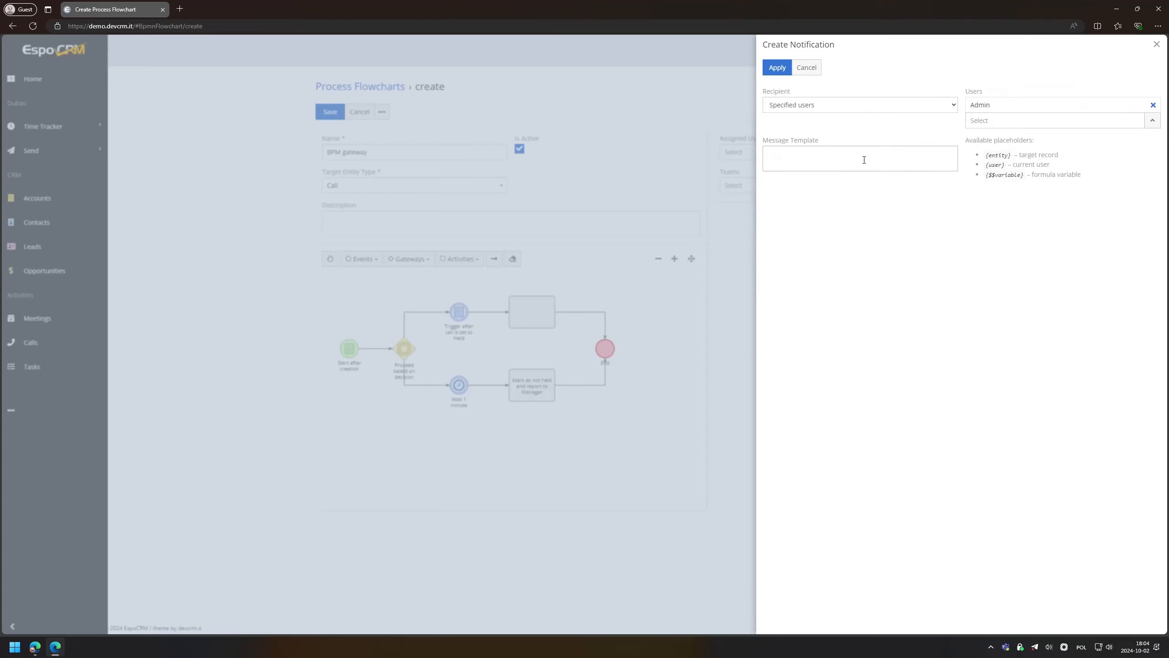
Set the notification's message template to "{user} called Customer {entity}.", then apply the action and the task.
left_click(863, 160)
type("User {")
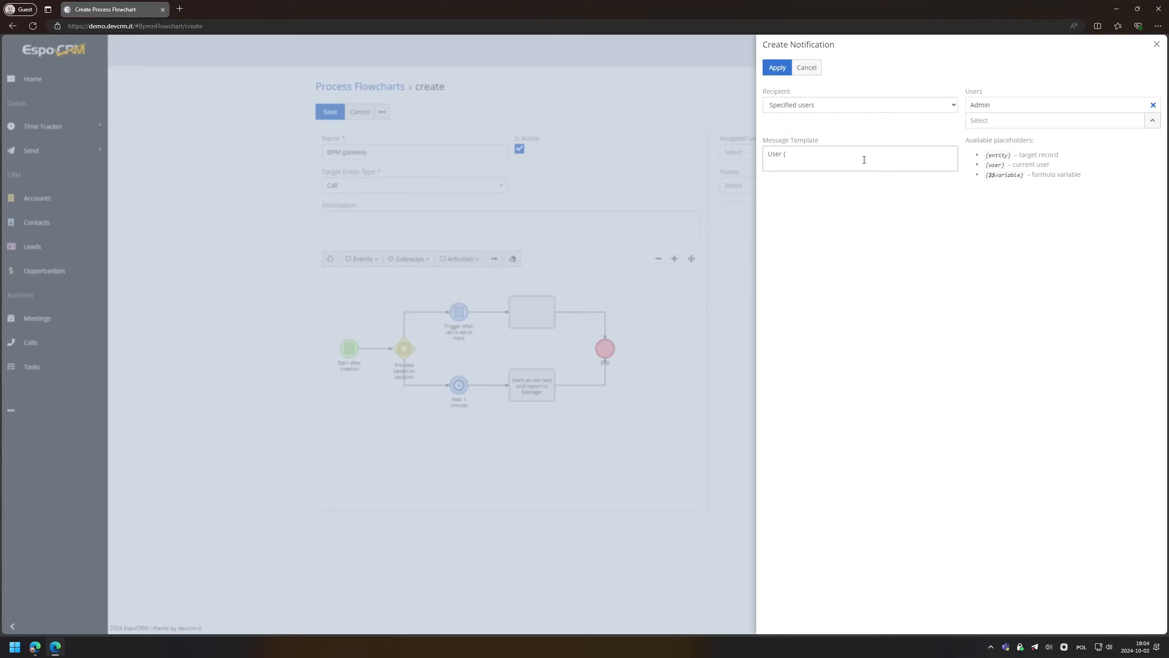
key("ctrl+a")
type("{")
type("user} called ")
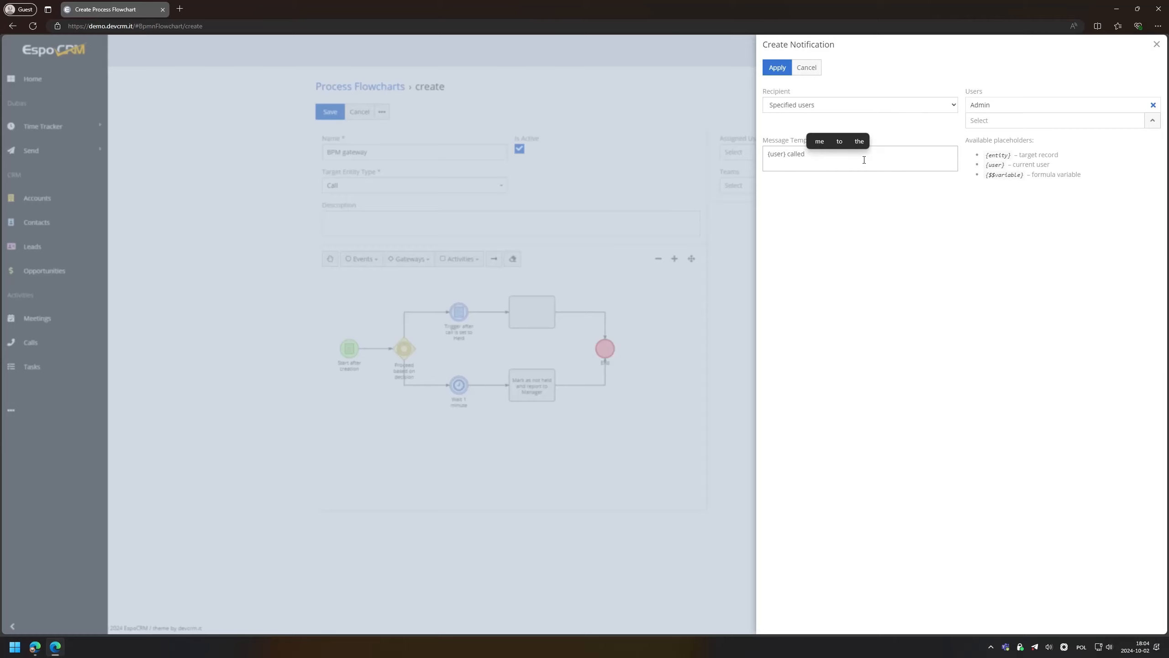
type("Custom")
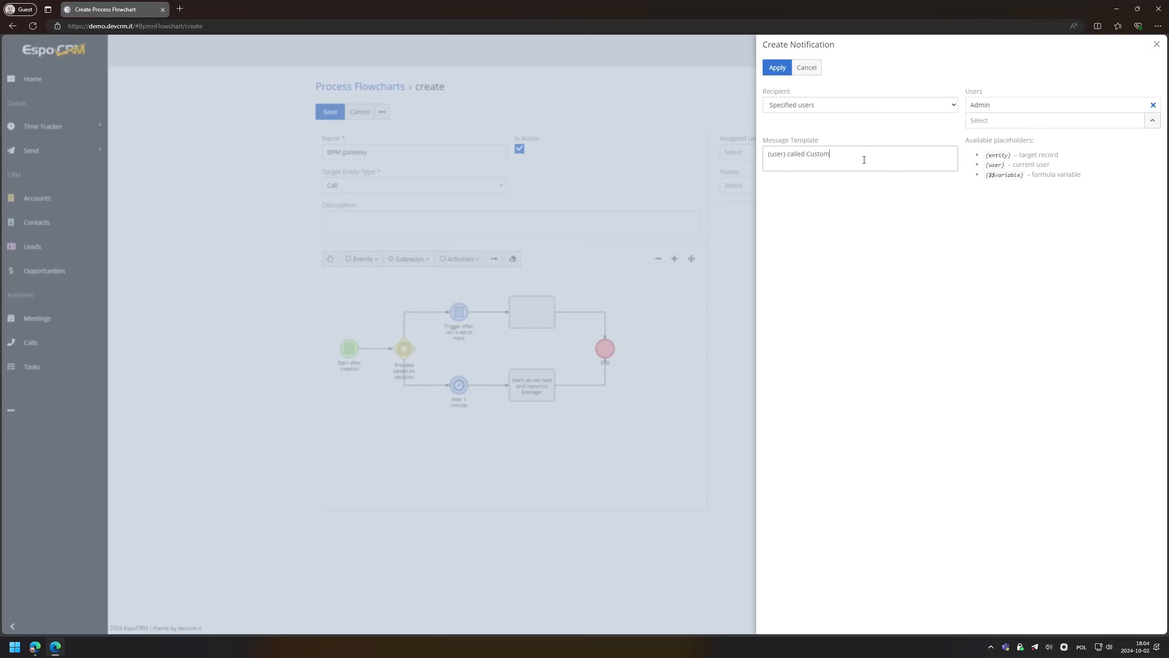
type("er =  {e")
left_click(774, 69)
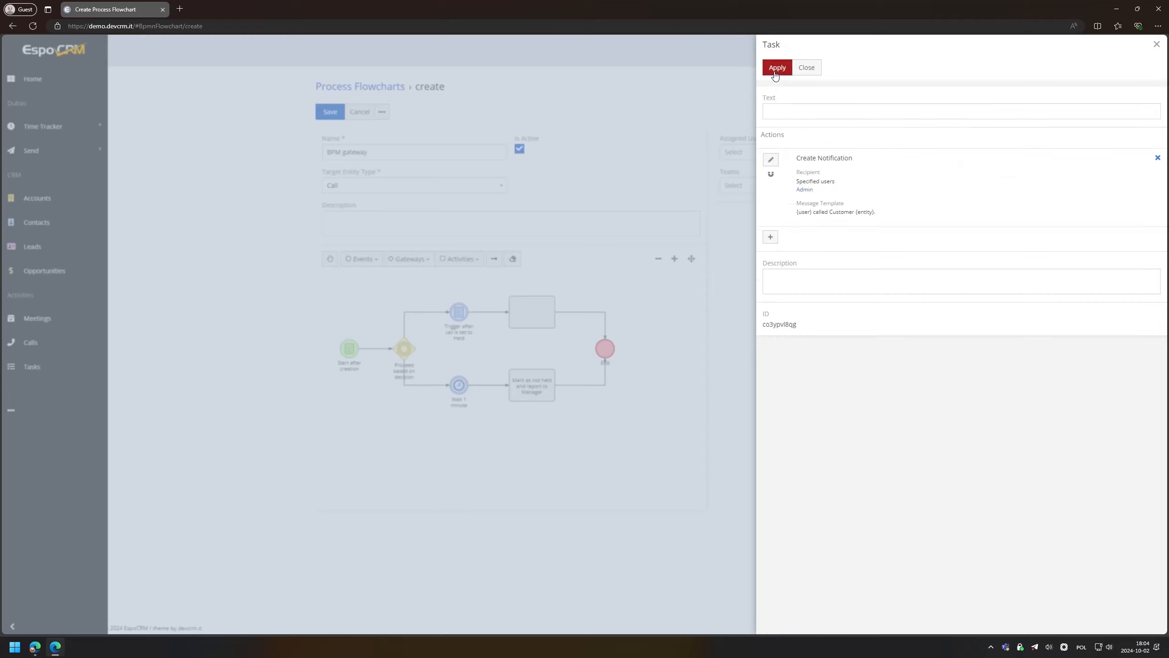
left_click(774, 69)
Enter "Notify about call" as the text of the task following the conditional event, apply it, and save the flowchart.
double_click(552, 304)
type("Notify about call")
left_click(777, 67)
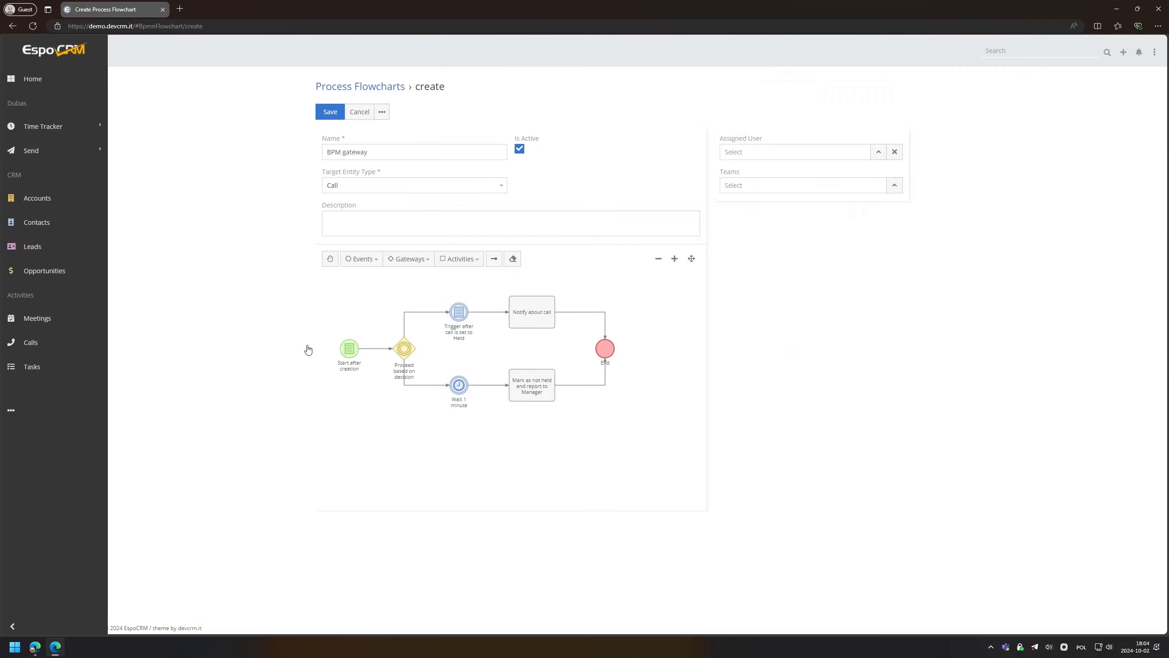
left_click(331, 112)
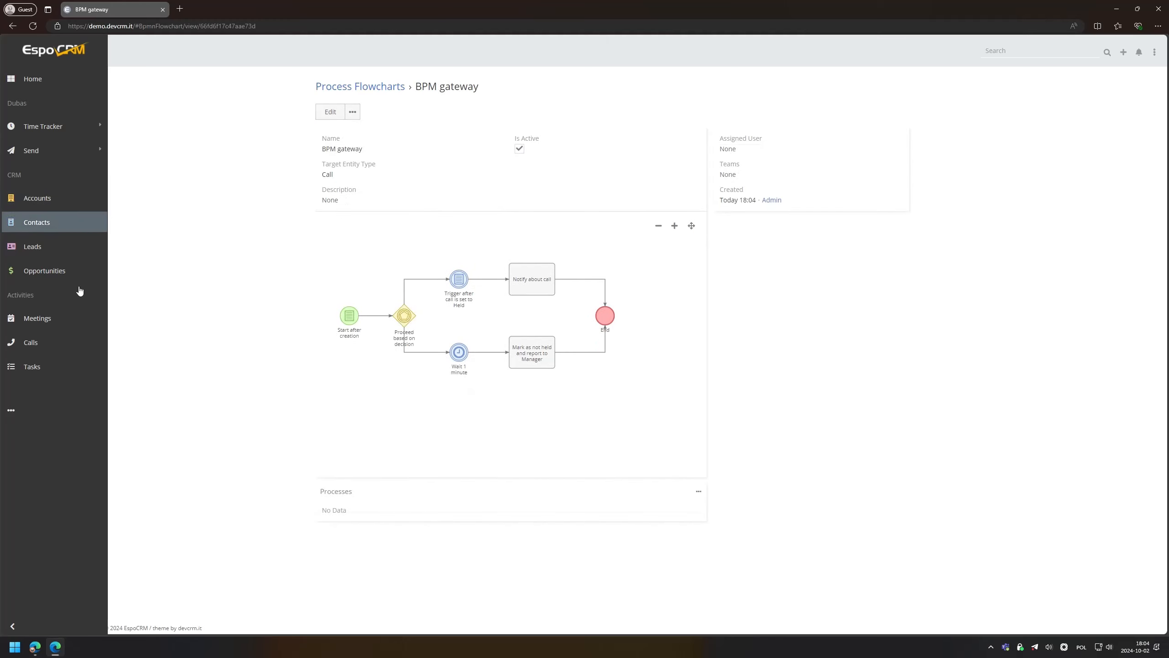
Create a call named "Test call 1" with Admin as an attending user, and save it.
left_click(83, 348)
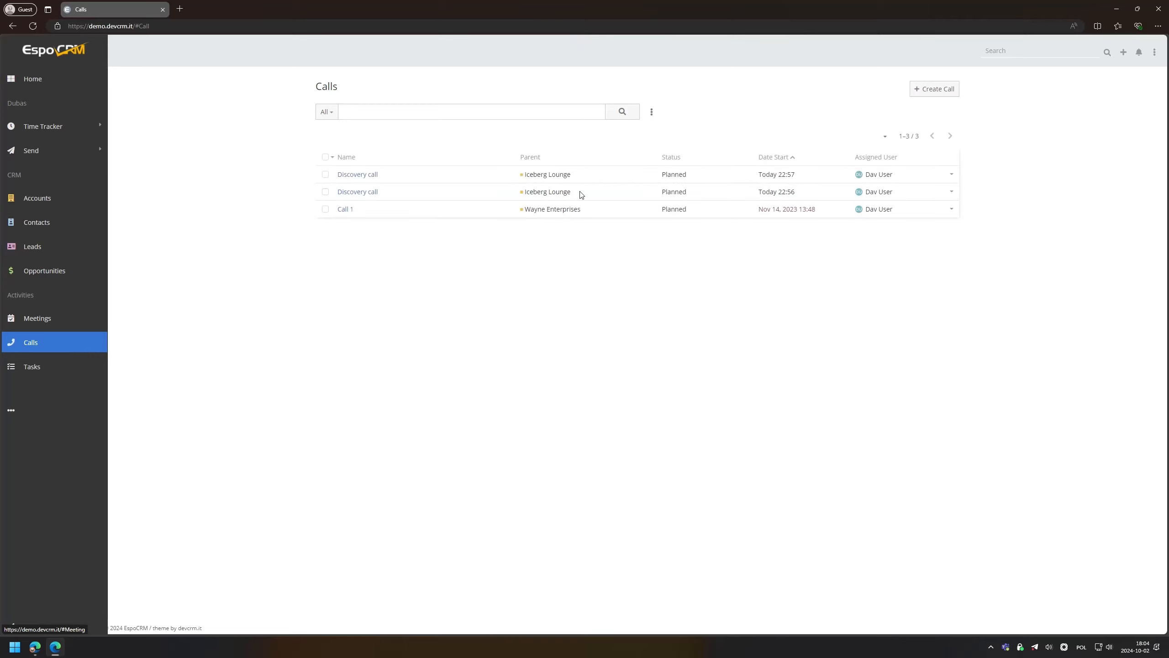
left_click(925, 100)
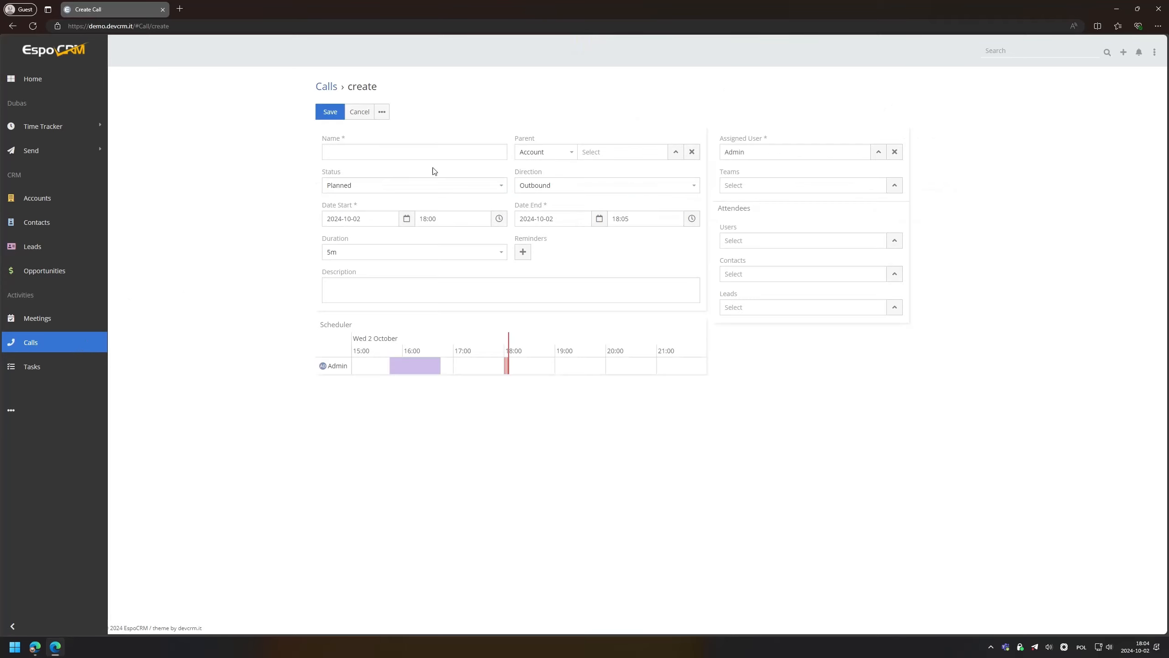
type("Test call 1")
left_click(764, 239)
type("ad")
left_click(757, 258)
left_click(381, 284)
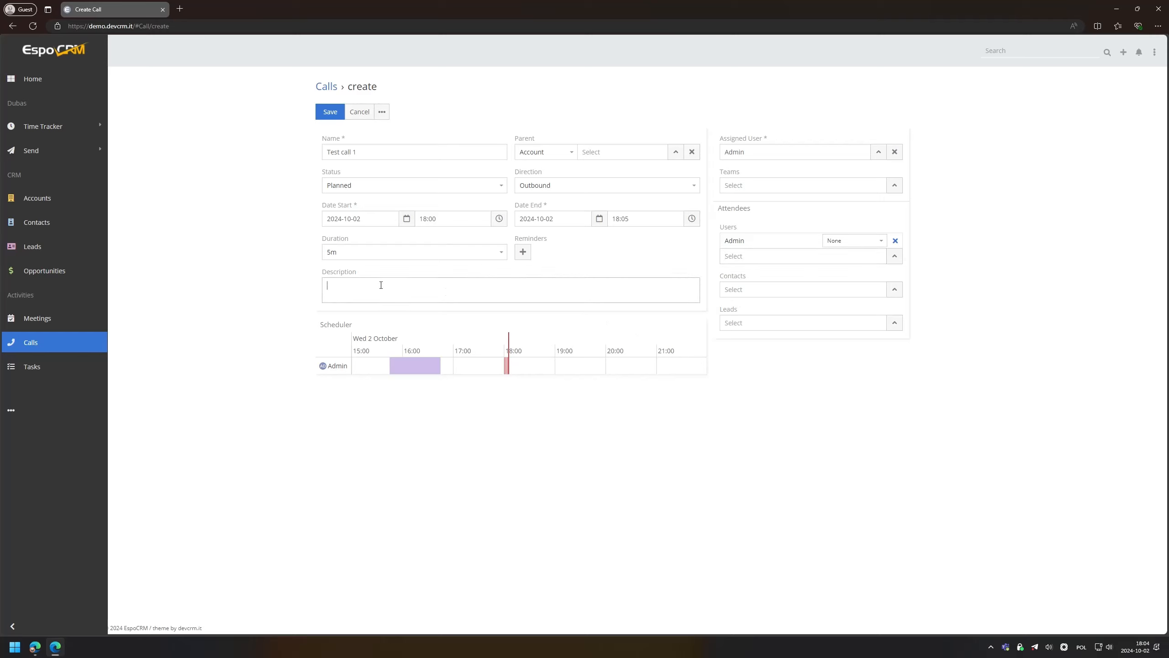
left_click(330, 112)
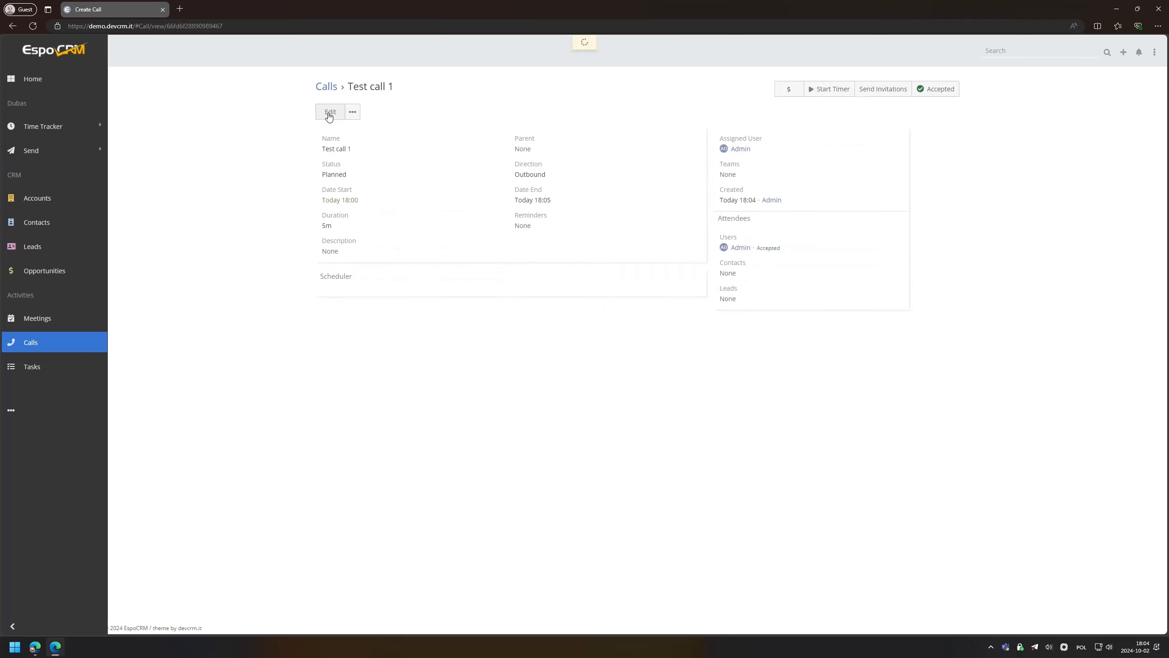
Open the BPM gateway flowchart in a second browser tab and view its process for Test call 1.
right_click(12, 25)
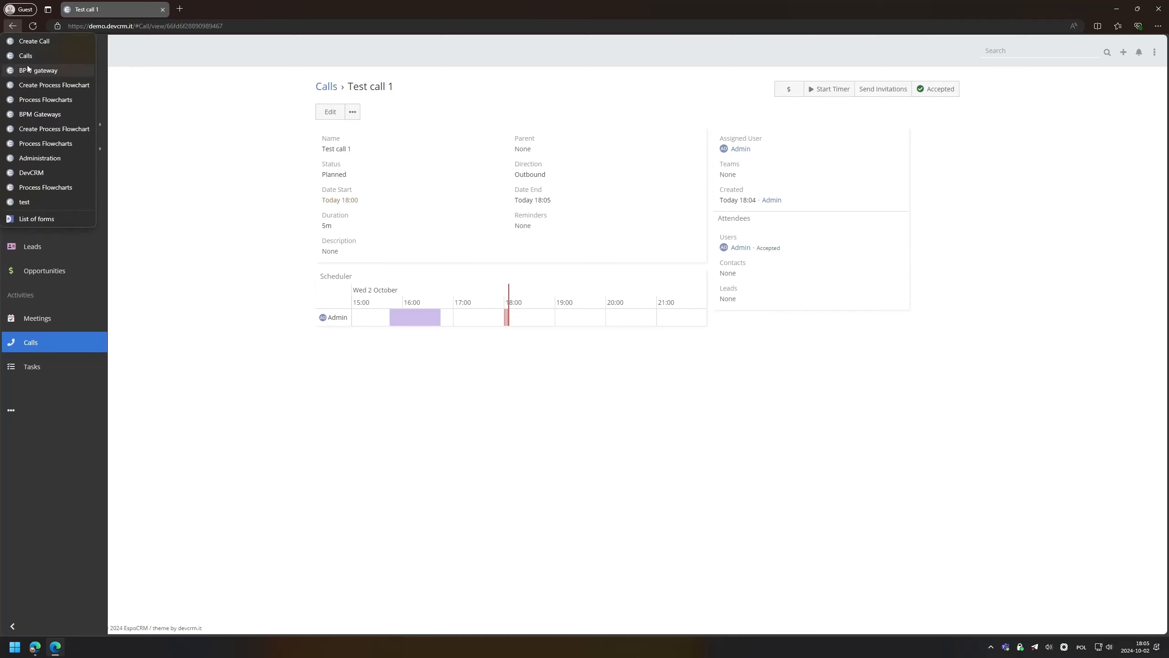
left_click(208, 85)
middle_click(13, 26)
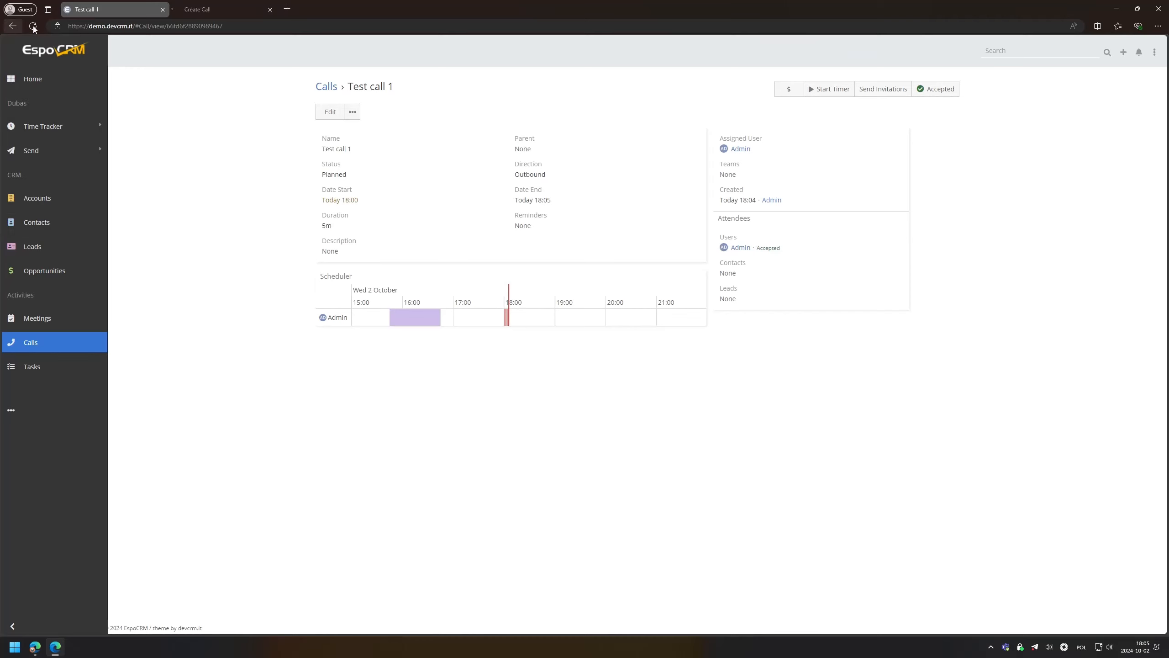
key("ctrl+Tab")
left_click(14, 28)
left_click(14, 30)
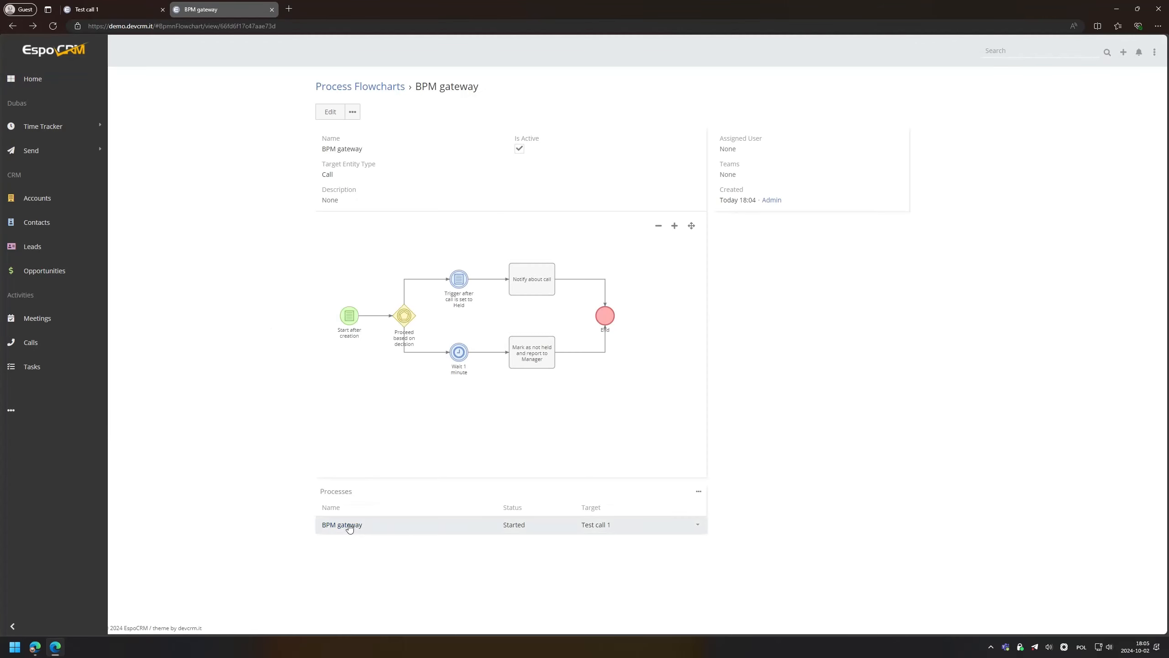
left_click(342, 524)
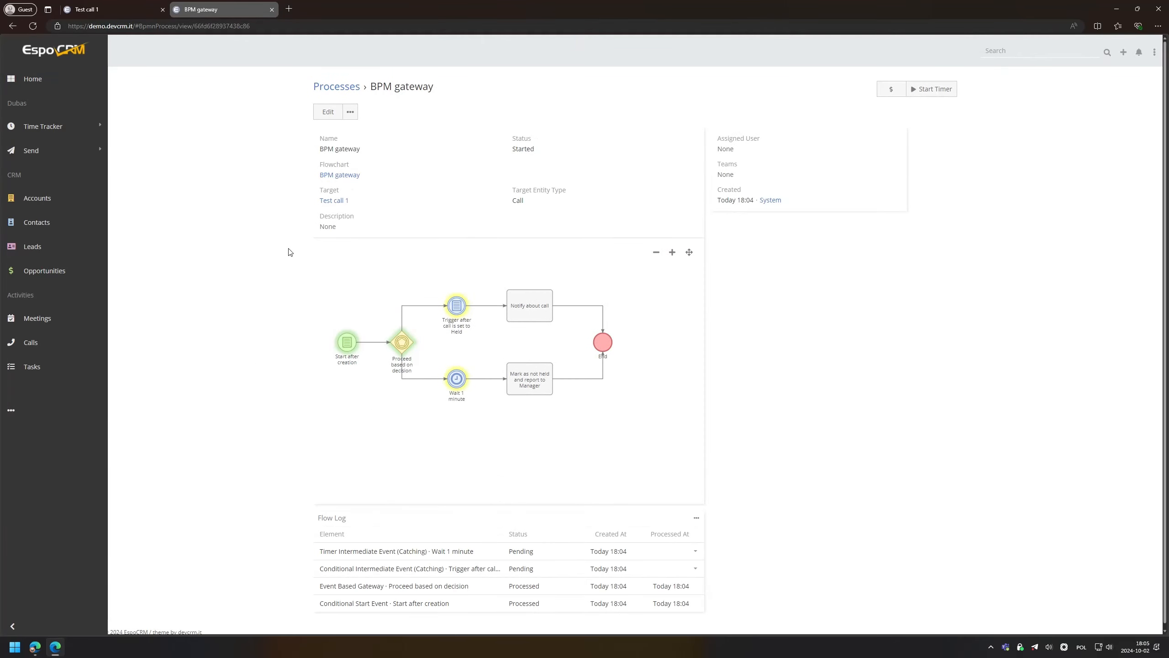
Return to the Test call 1 record, set its Status to Held, and save the call.
left_click(134, 5)
left_click(337, 112)
left_click(339, 184)
left_click(336, 214)
left_click(331, 113)
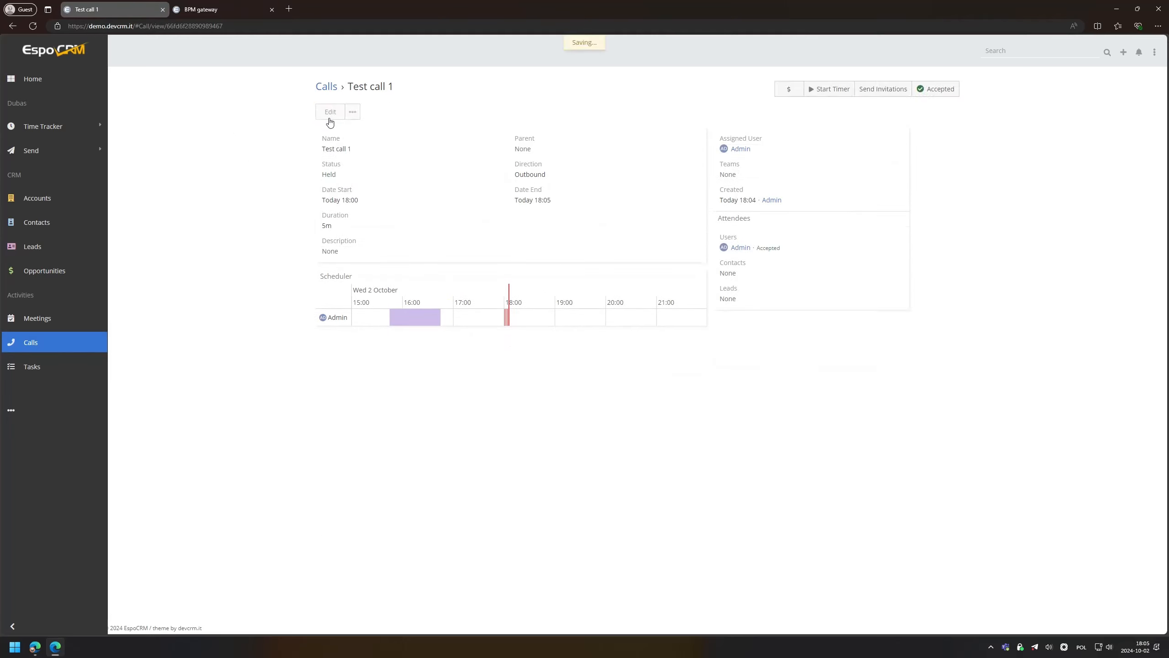
Return to the BPM gateway process for Test call 1, reload it, and view the notifications.
left_click(244, 5)
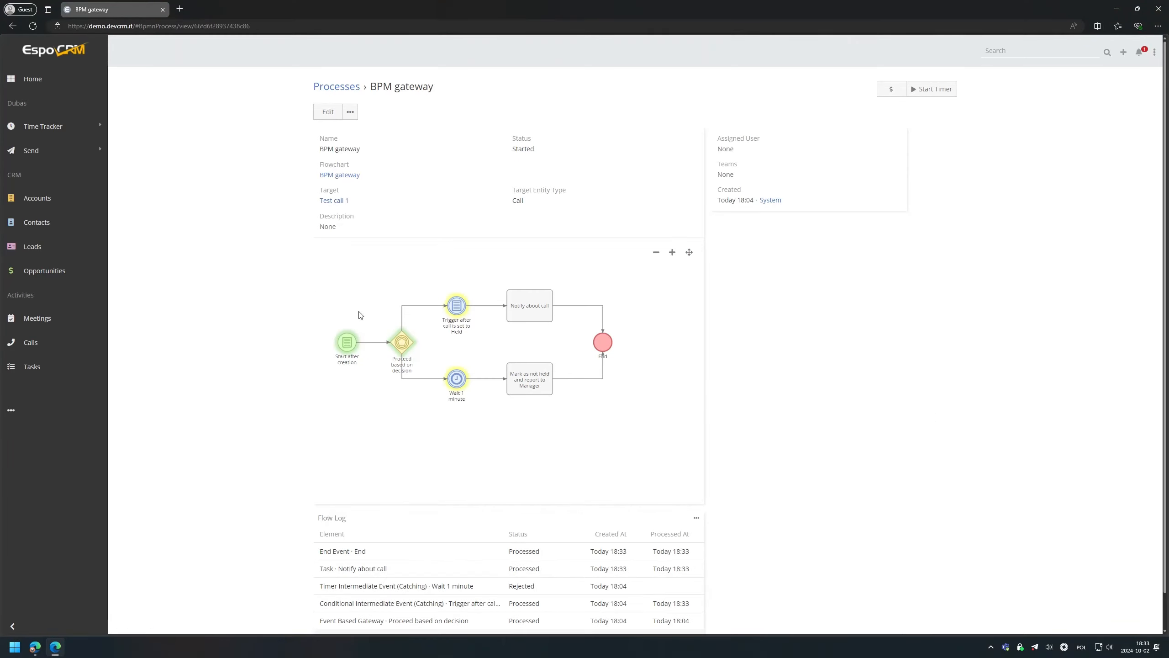
key("ctrl+l")
key("Return")
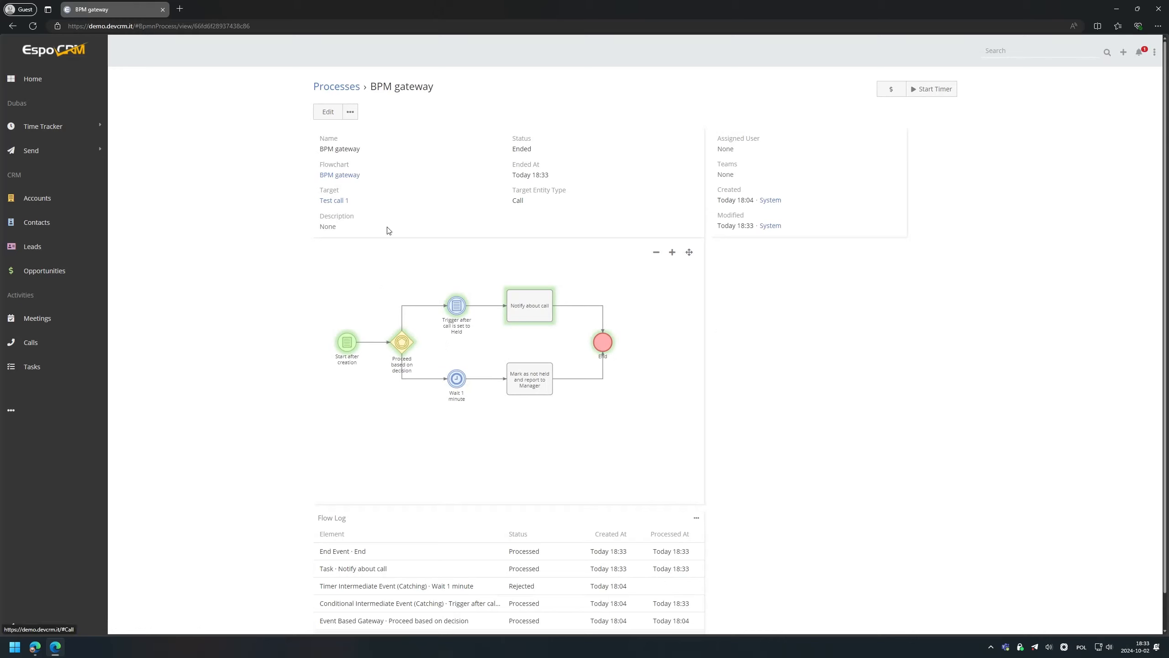
left_click(1138, 52)
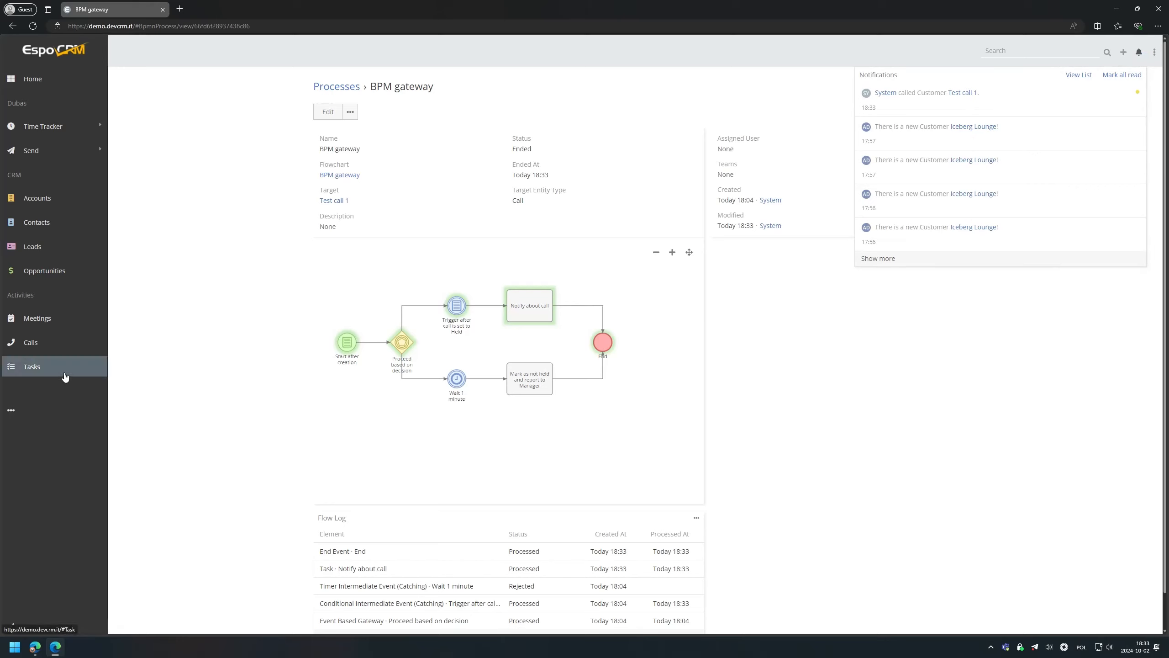
Open Calls in a second browser tab, create a call named "Test call 2", and save it.
middle_click(59, 343)
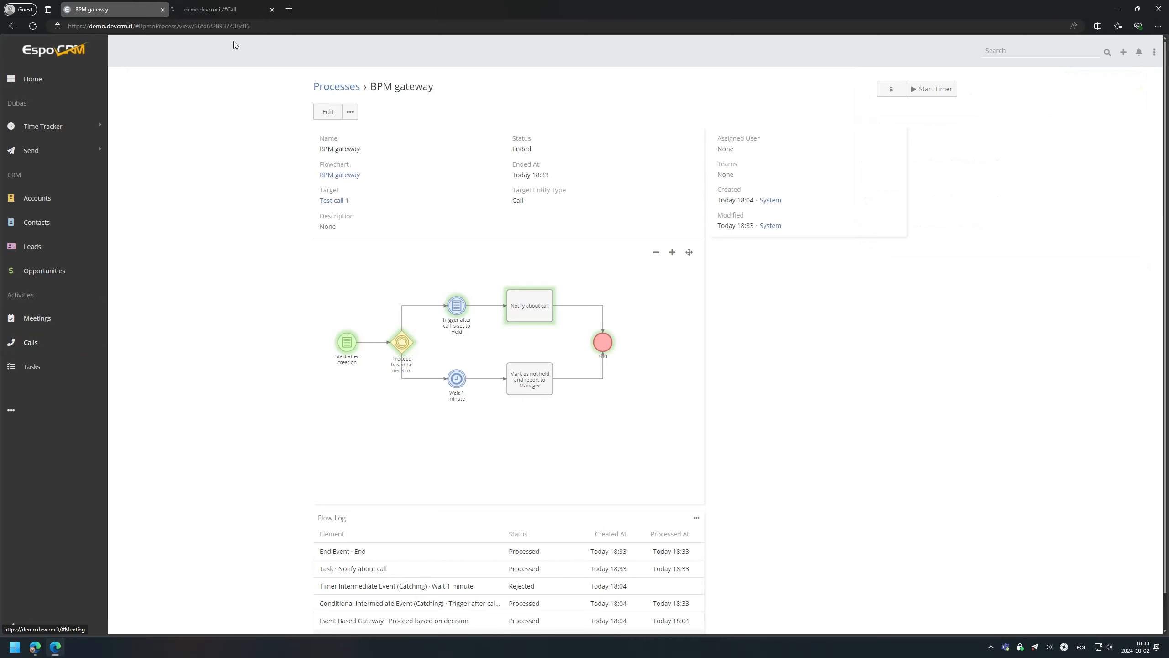
left_click(222, 10)
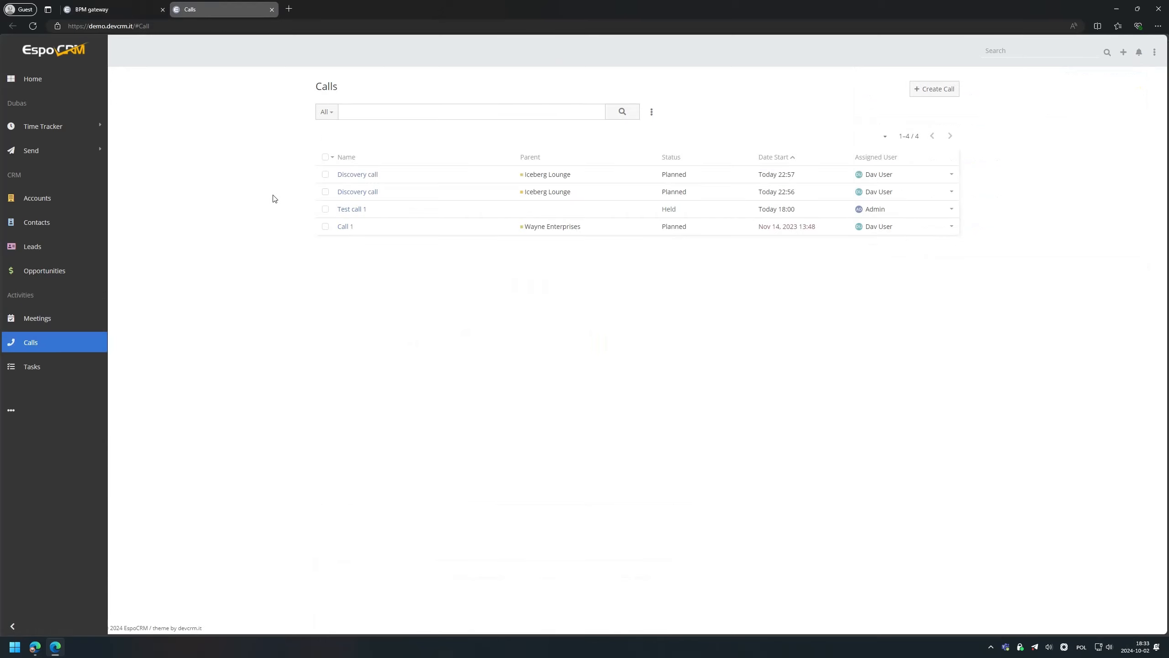
left_click(952, 89)
type("Test call 2")
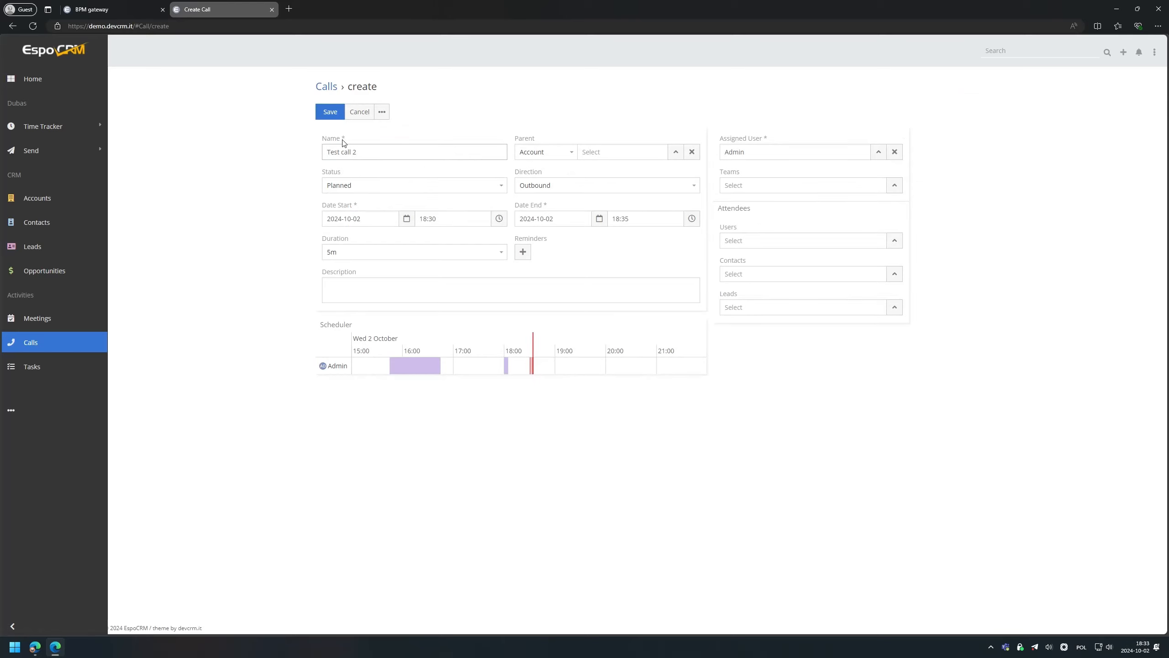
left_click(325, 115)
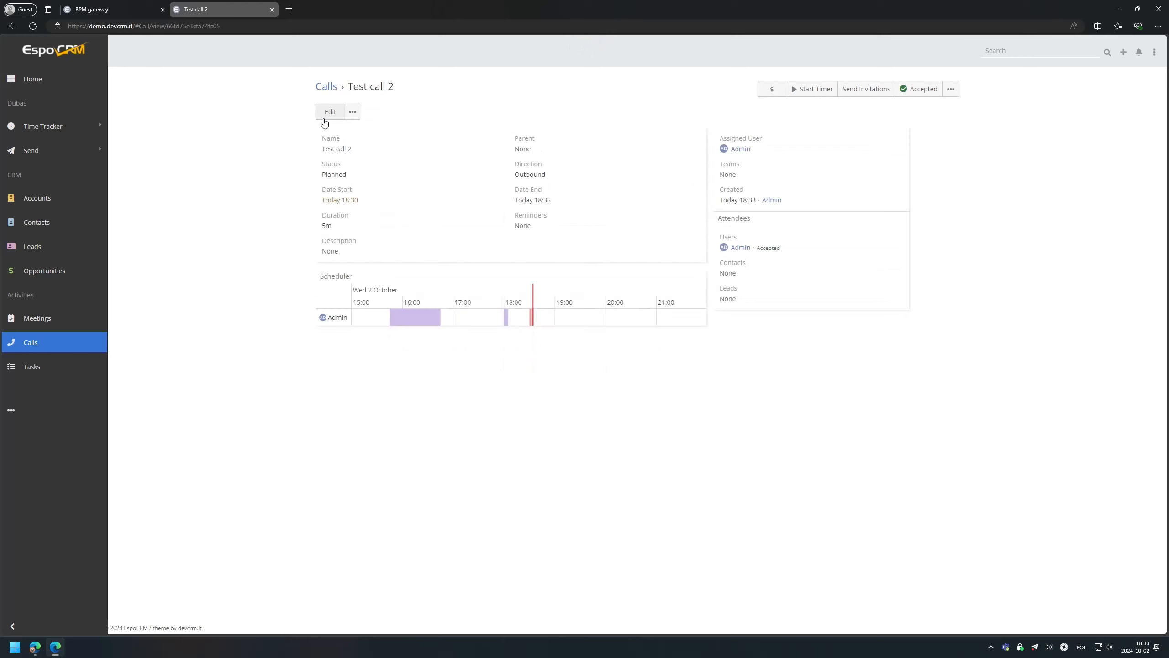
Return to the BPM gateway flowchart and open its process for Test call 2.
left_click(84, 6)
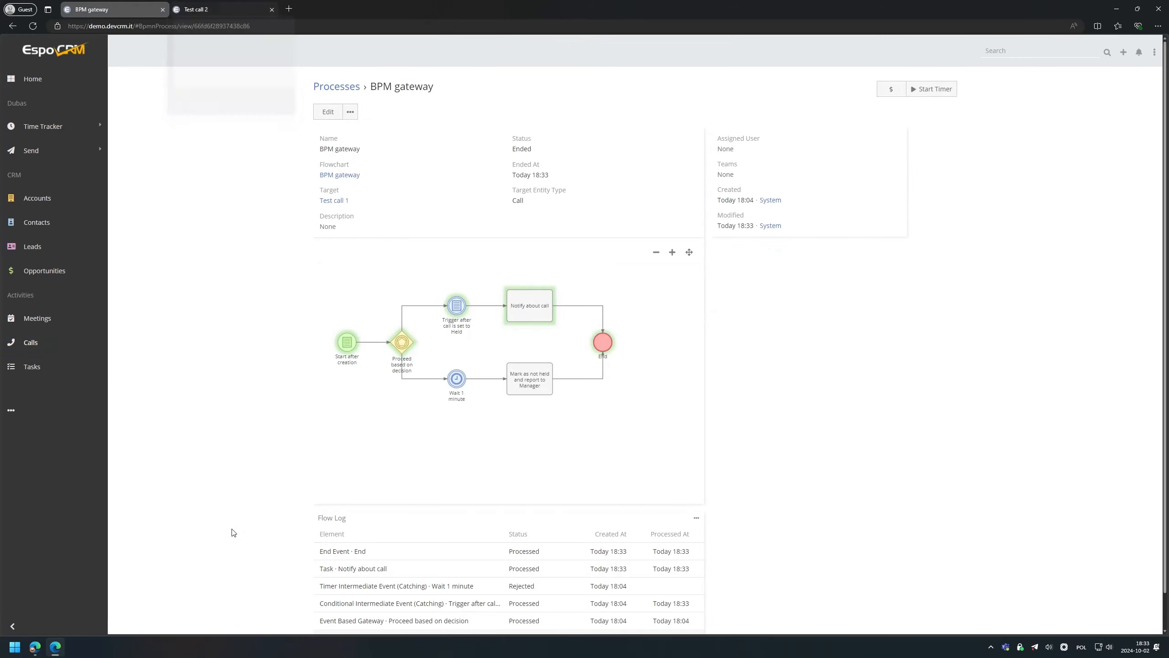
left_click(348, 175)
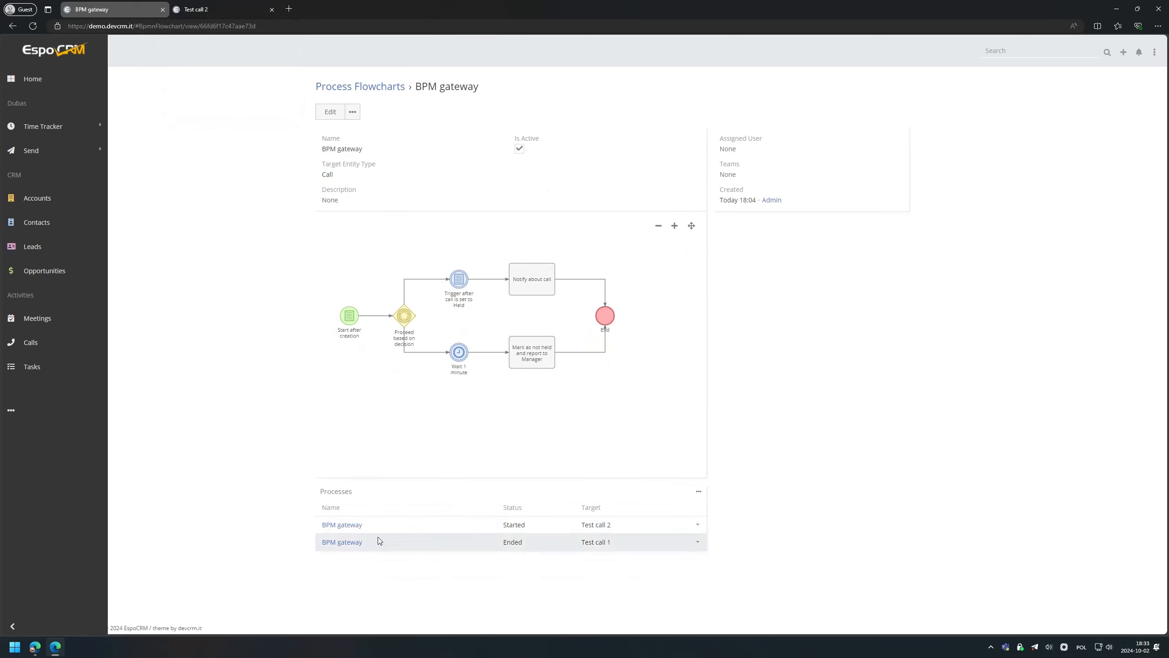
left_click(352, 525)
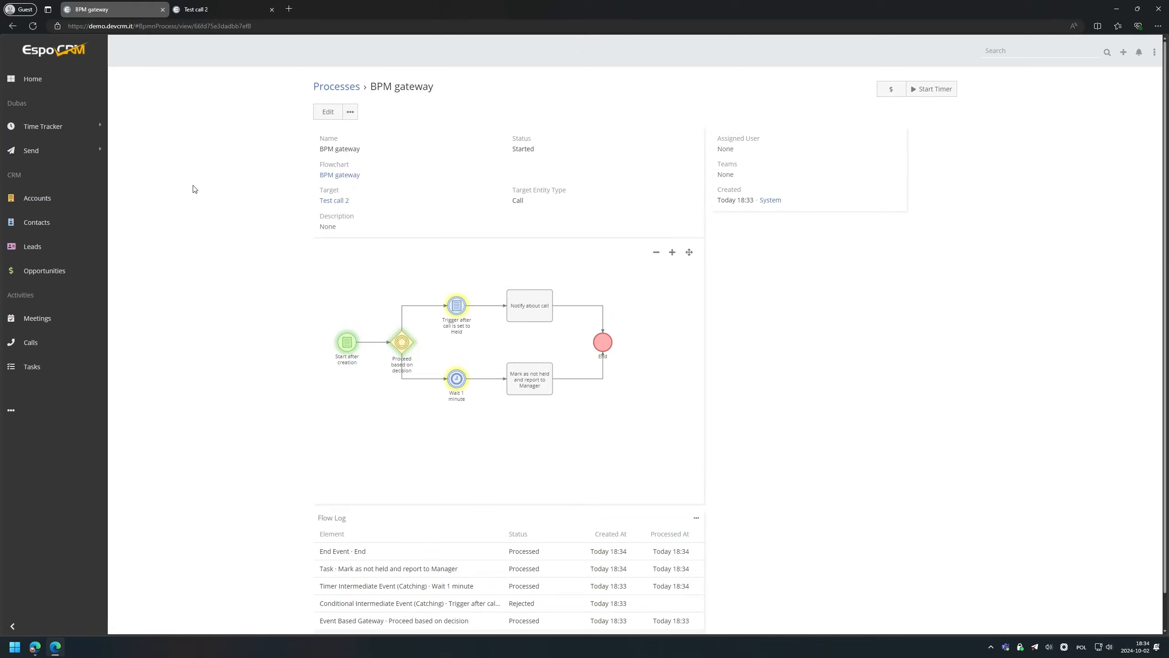
Reload the Test call 2 process, check the notification about that call, and close the notifications.
left_click(32, 26)
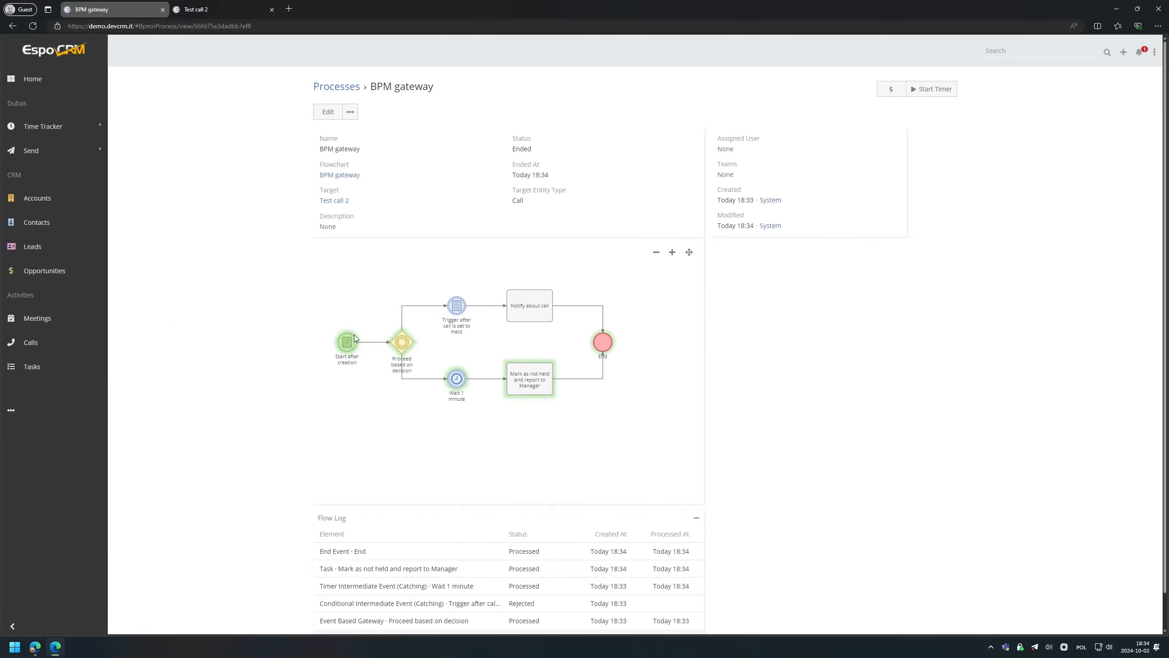
left_click(1139, 52)
triple_click(918, 94)
left_click(1031, 99)
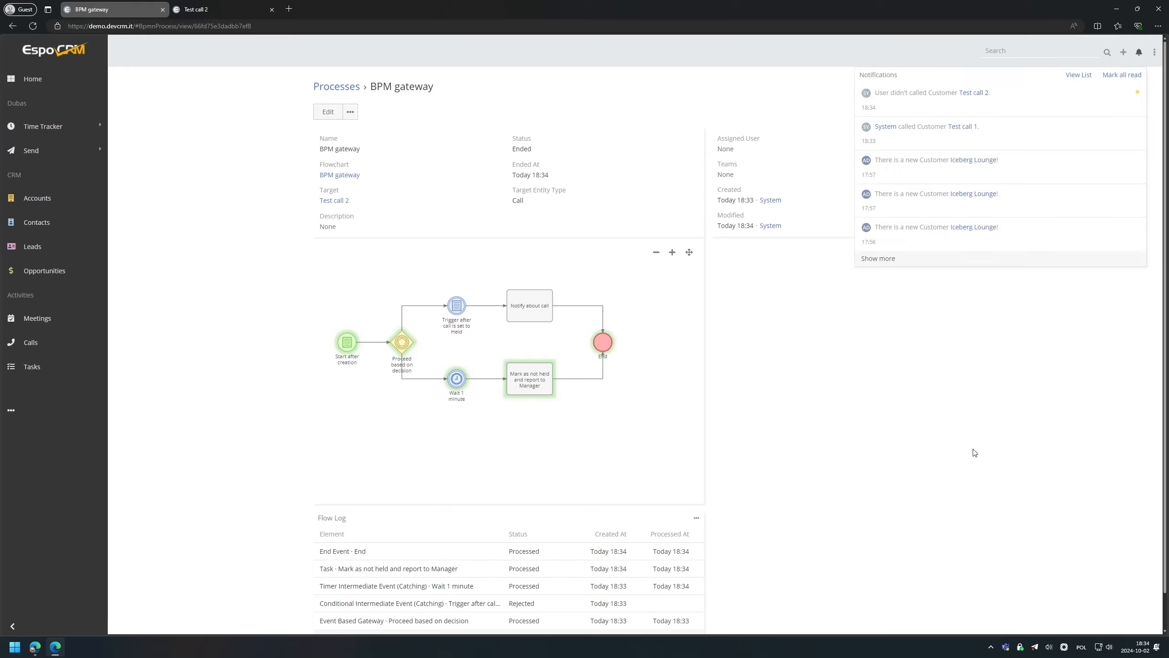
left_click(926, 420)
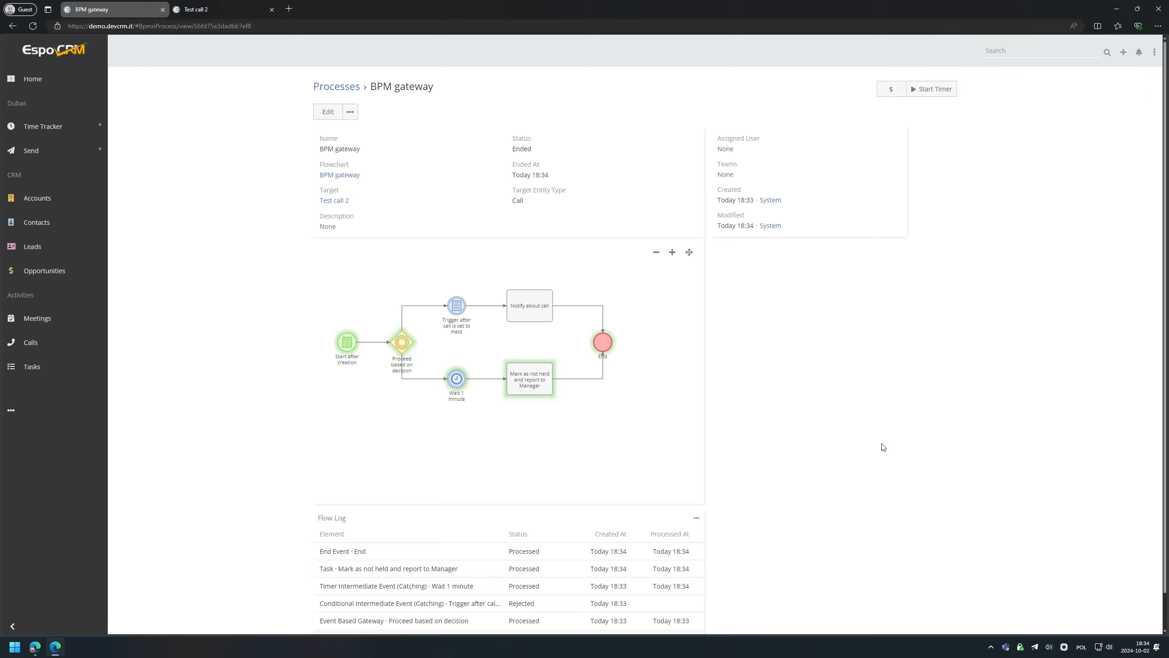